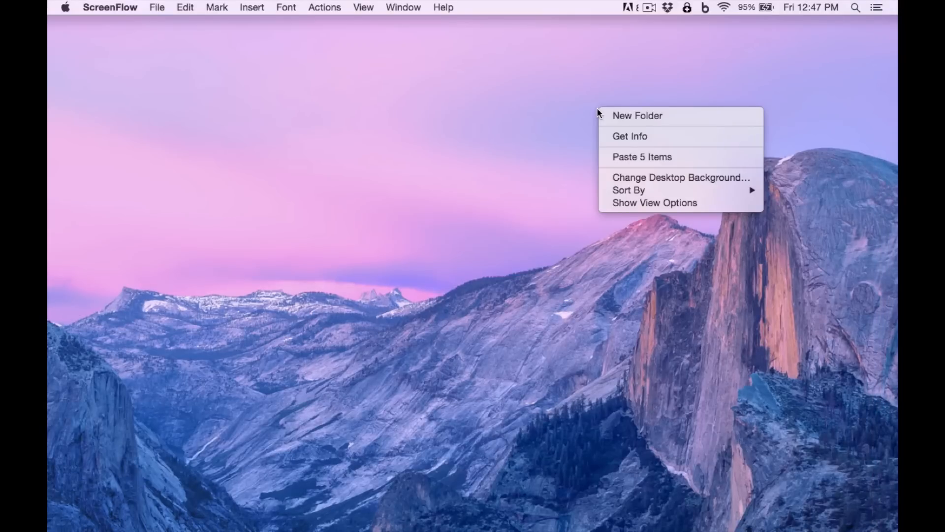
Create a new folder on the desktop and name it Recruitment Brochure
left_click(615, 117)
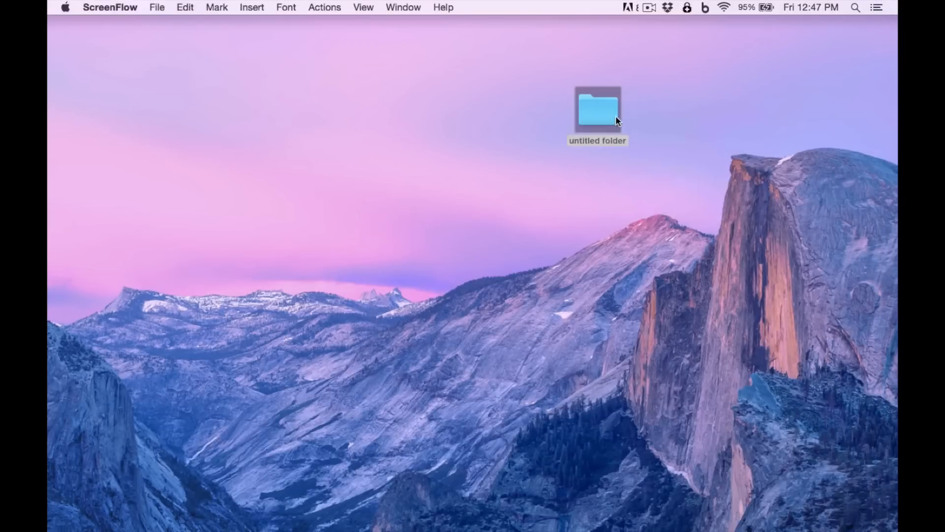
left_click(593, 145)
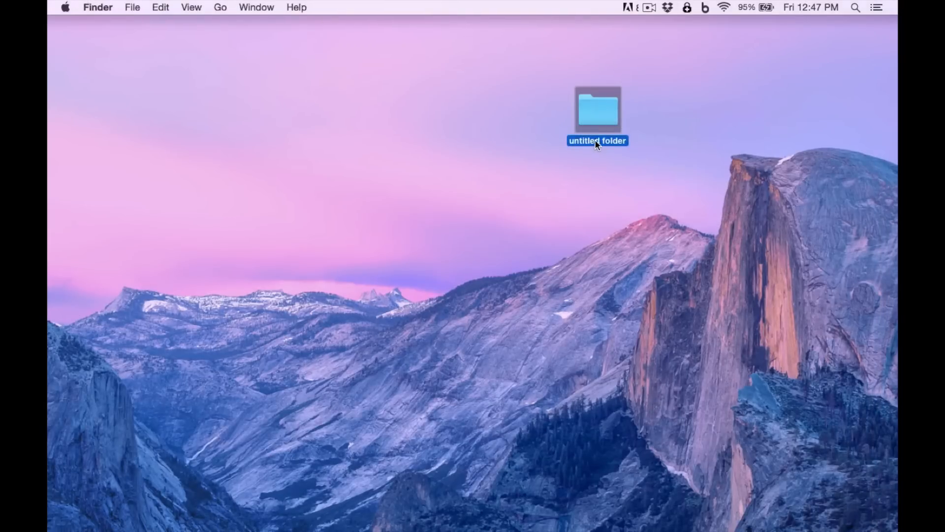
left_click(595, 142)
type("Recruitment Brochure")
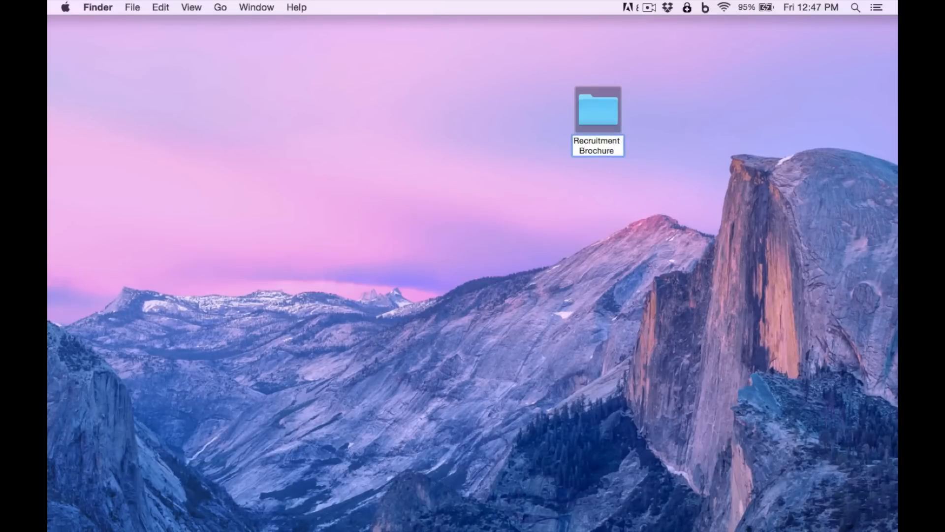
key("Return")
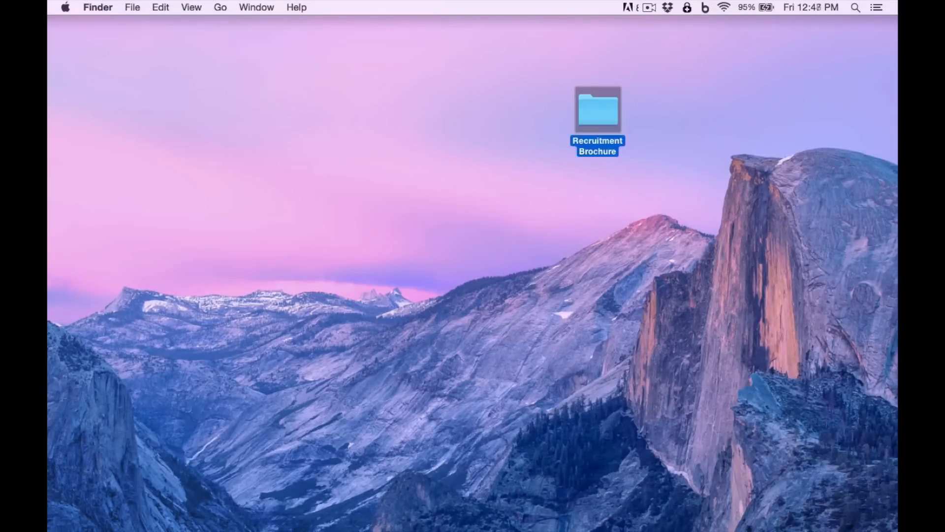
Open the Recruitment Brochure folder and create a subfolder named Text inside it
double_click(604, 114)
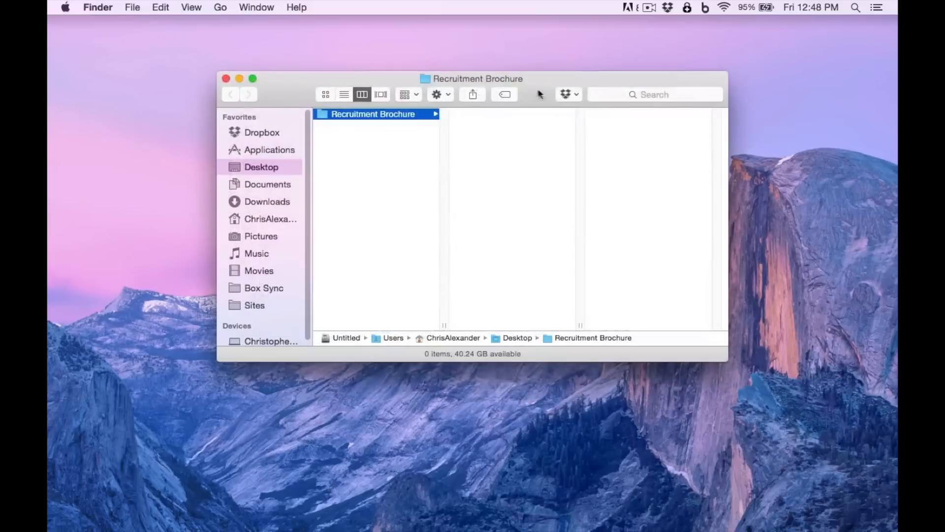
left_click_drag(541, 93, 424, 79)
right_click(395, 119)
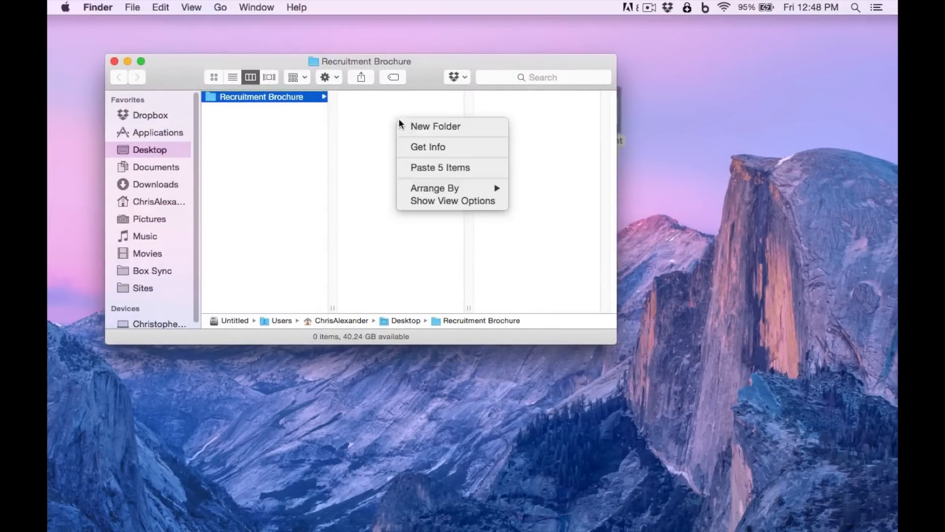
left_click(409, 122)
type("Textr")
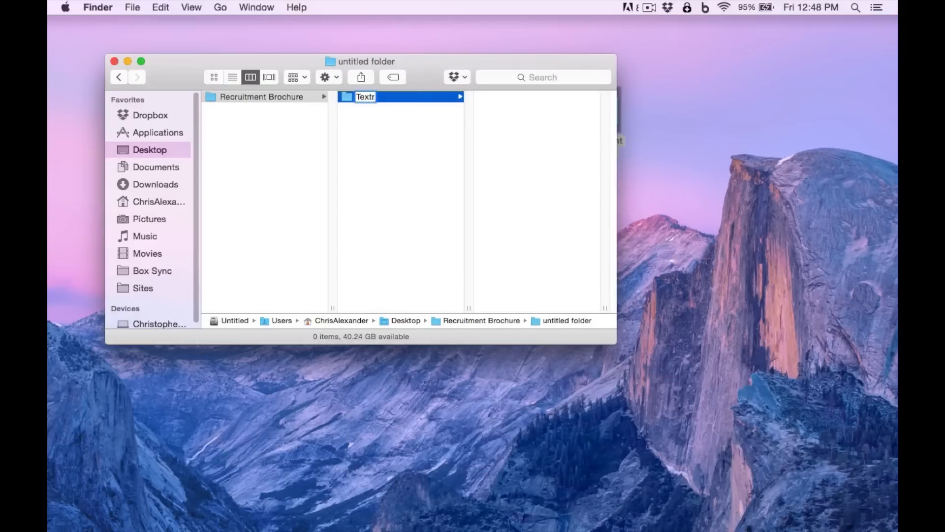
key("BackSpace")
key("Return")
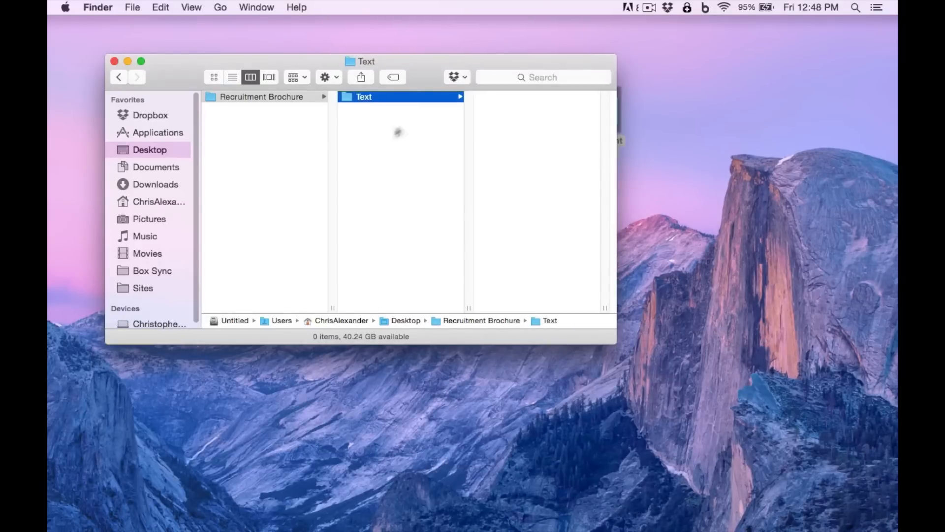
Create a second subfolder named Images inside Recruitment Brochure, next to Text
right_click(393, 155)
left_click(394, 154)
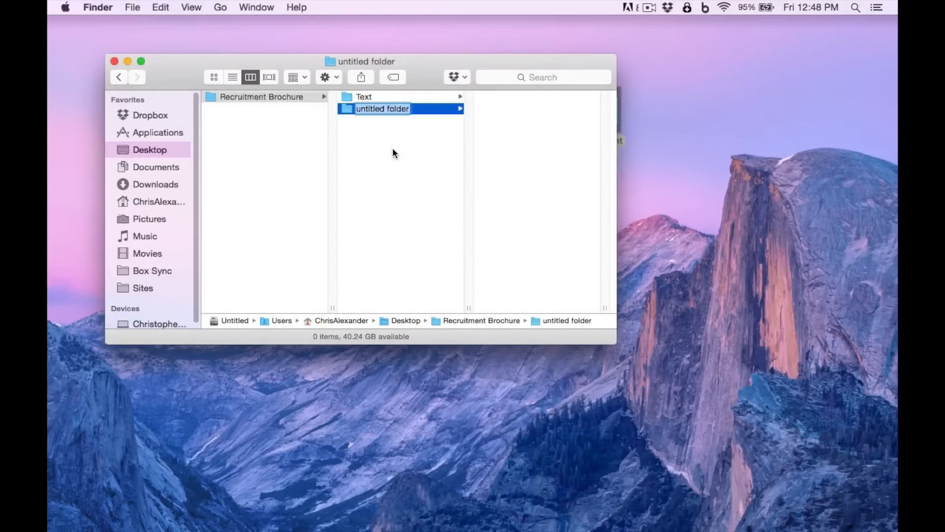
type("Images")
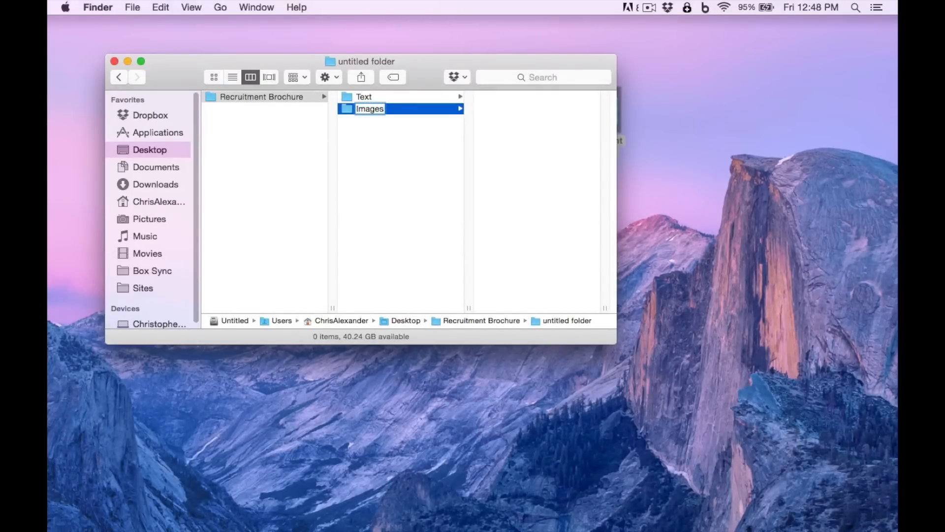
key("Return")
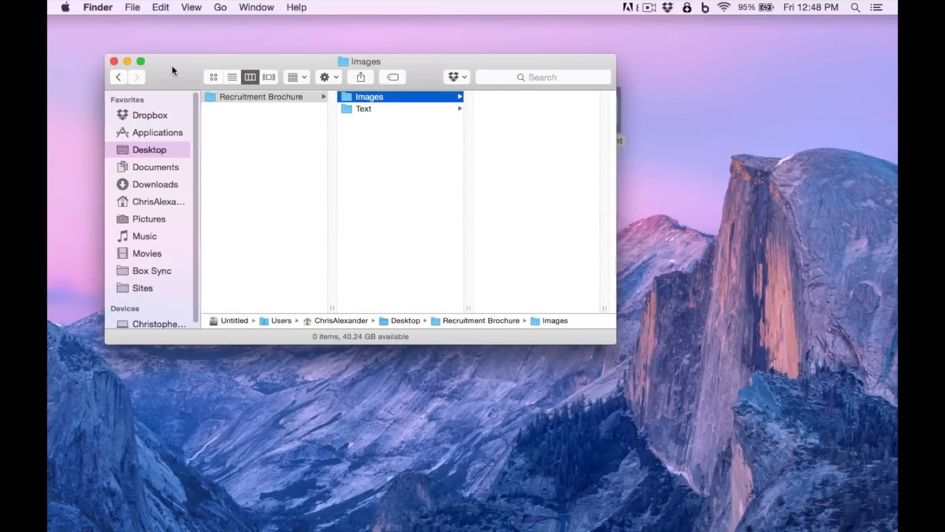
left_click_drag(174, 68, 155, 50)
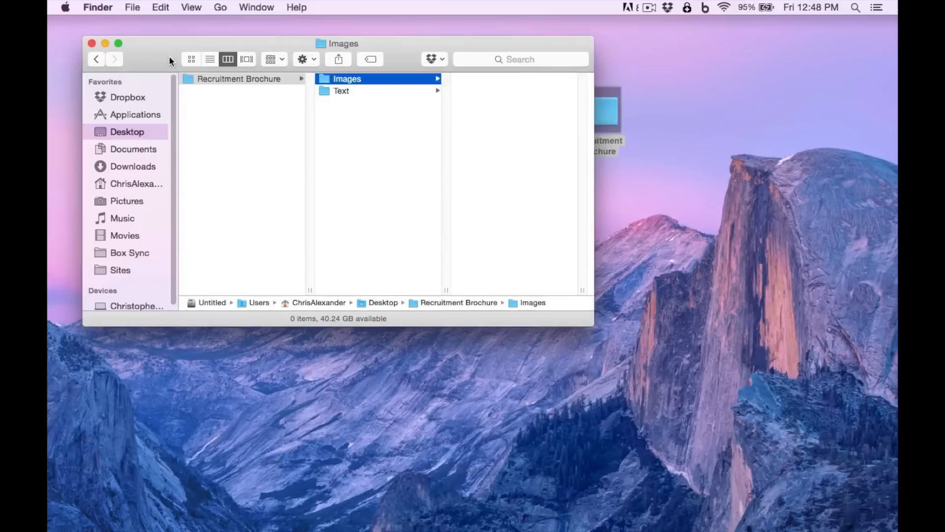
left_click_drag(169, 59, 149, 55)
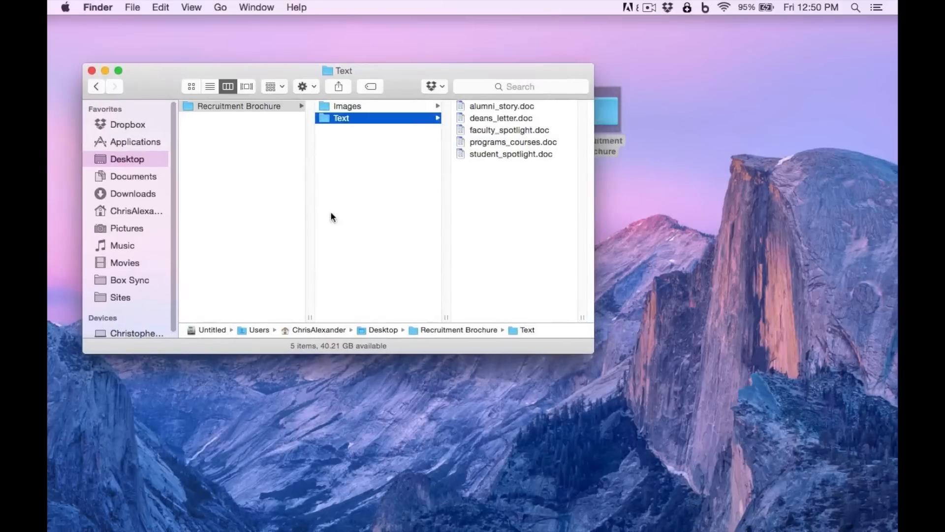
Open the Images folder in Recruitment Brochure and enlarge the Finder window to preview alumni1.jpg alongside the folder columns
left_click(263, 192)
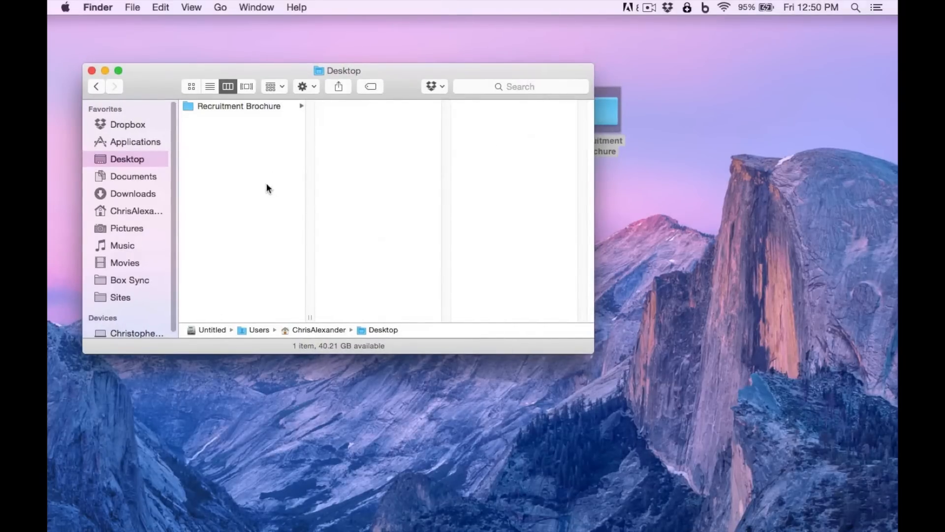
left_click(265, 107)
left_click(349, 107)
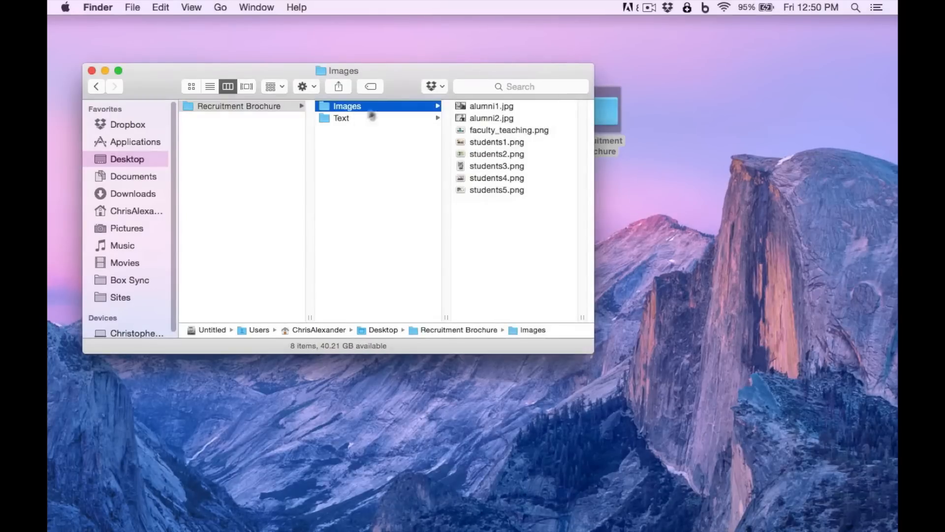
left_click_drag(390, 78, 382, 55)
left_click_drag(586, 325, 612, 400)
left_click(500, 85)
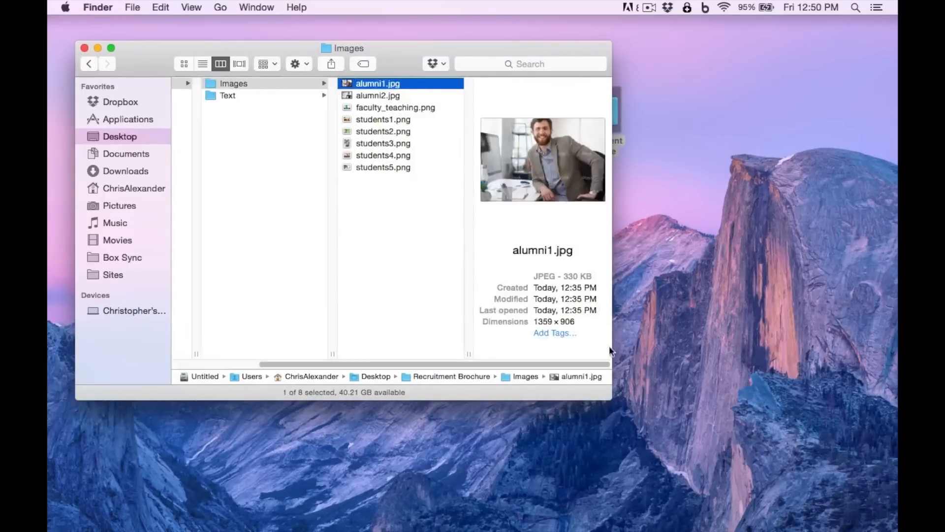
left_click_drag(610, 346, 717, 347)
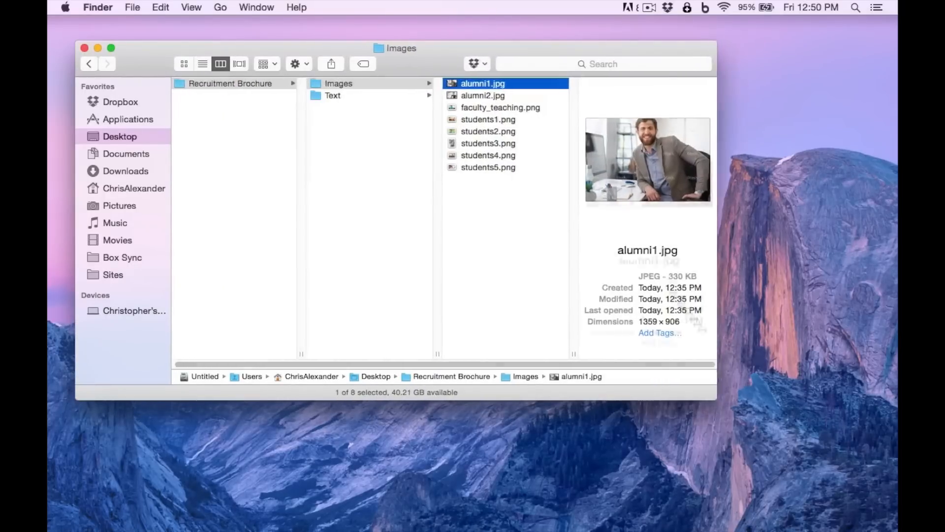
Preview the faculty_teaching.png image and the students1 to students5 images in the Images folder
left_click(504, 107)
left_click(504, 119)
left_click(498, 131)
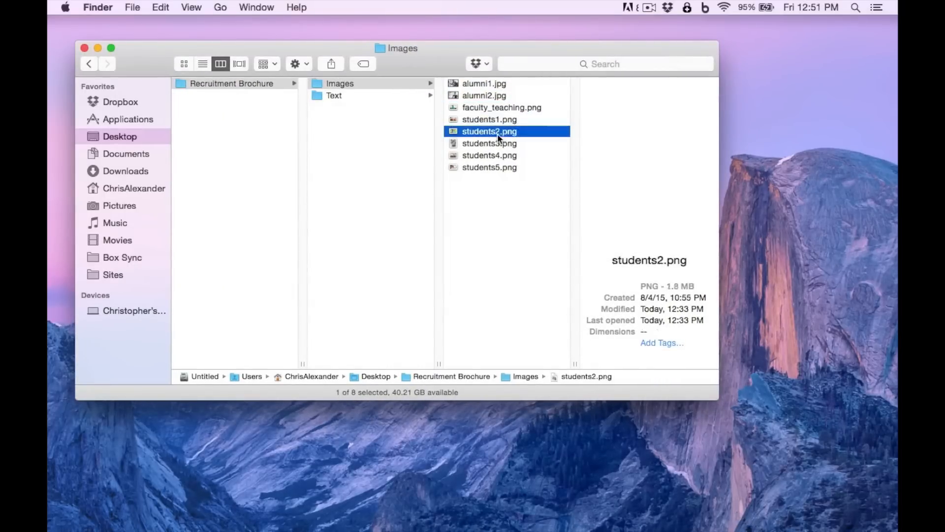
left_click(493, 154)
left_click(493, 167)
left_click(494, 143)
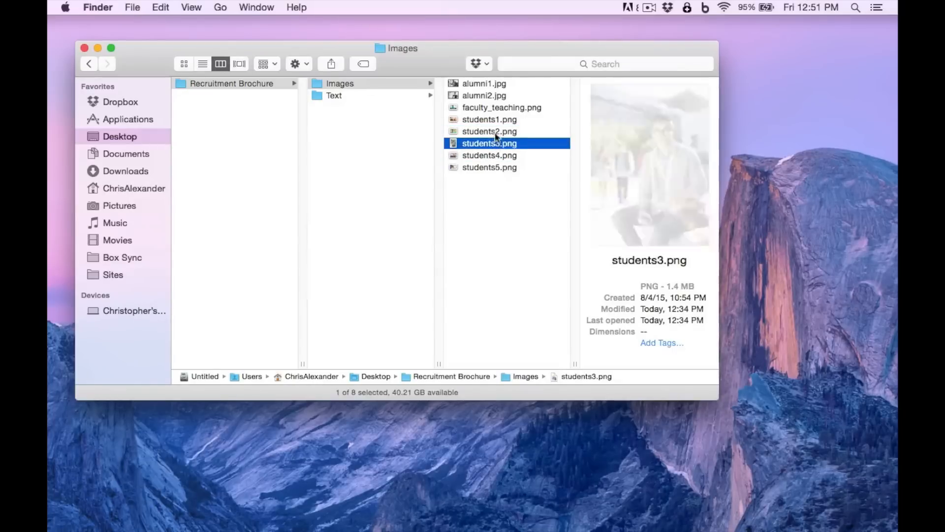
left_click(495, 130)
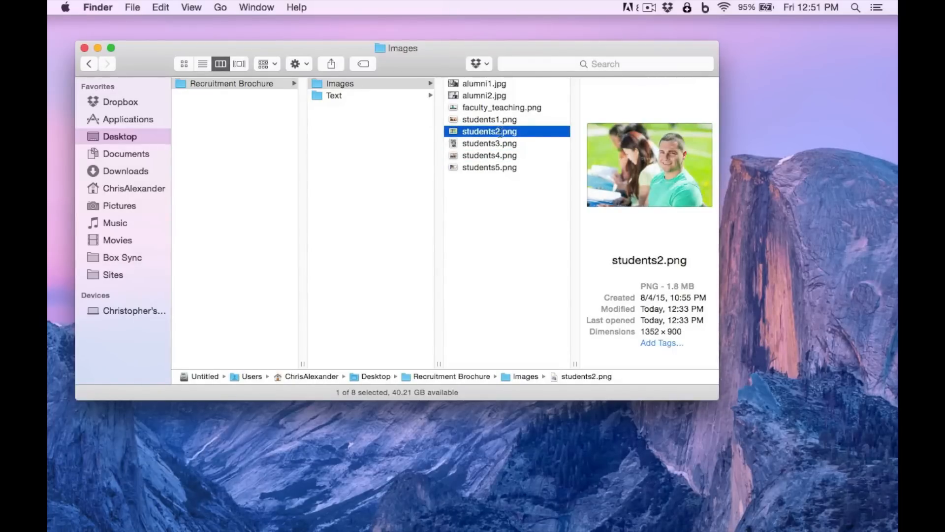
Open the Text folder and preview the alumni story, dean's letter, faculty spotlight and programs and courses documents
left_click(370, 95)
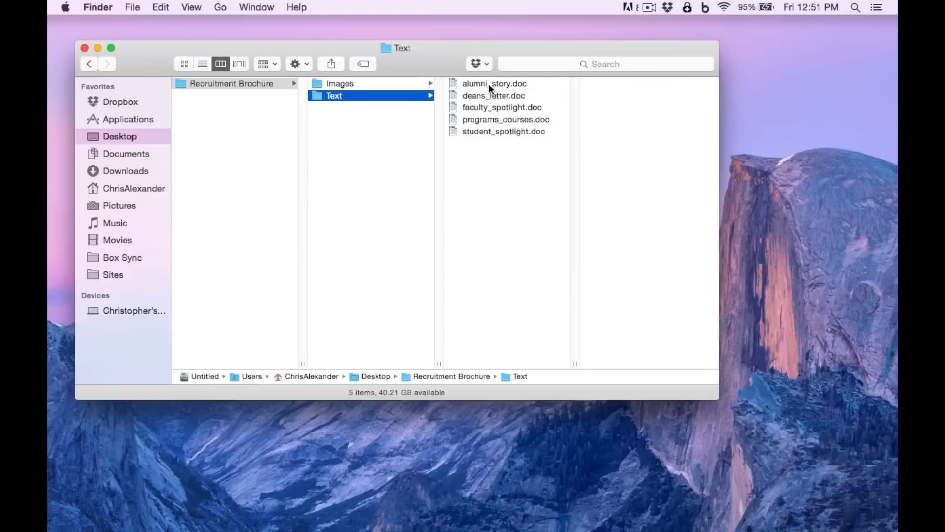
left_click(491, 86)
left_click(492, 95)
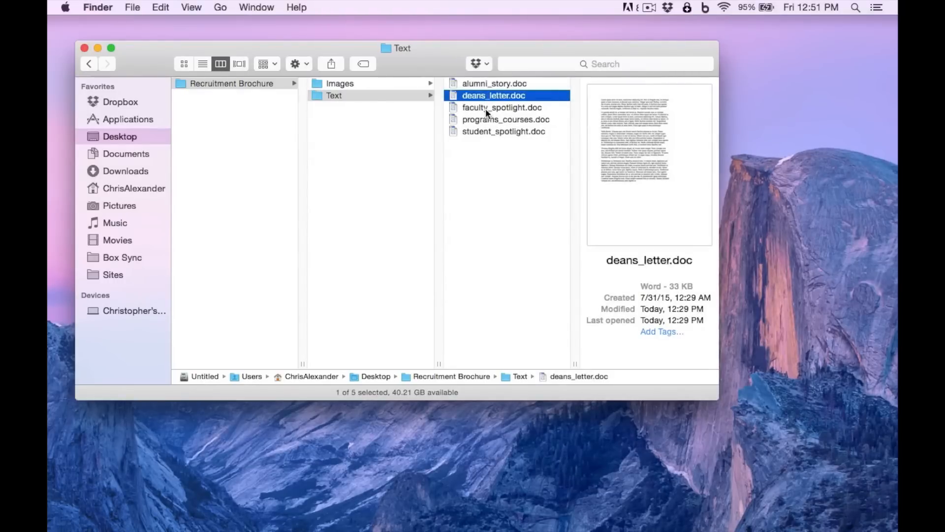
left_click(485, 108)
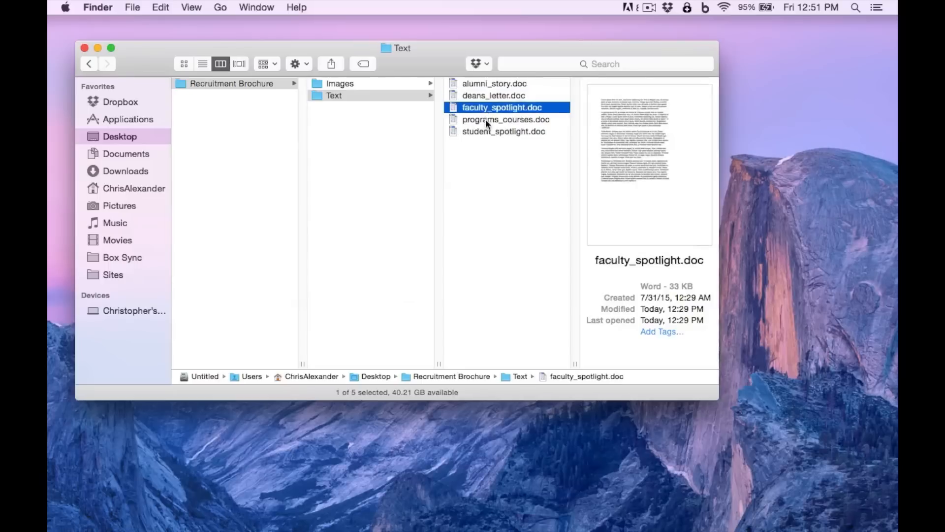
left_click(486, 120)
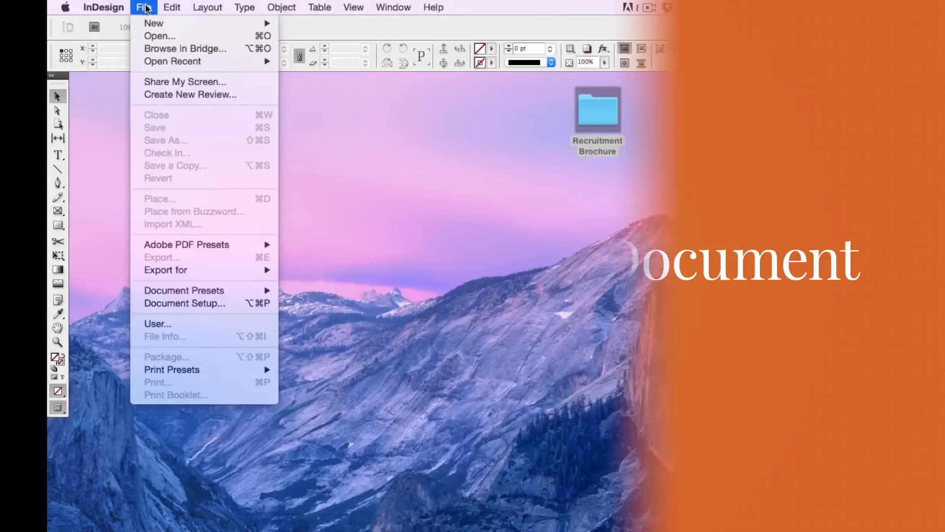
Switch to InDesign and create a new Letter-size print document with 6 facing pages
mouse_move(151, 24)
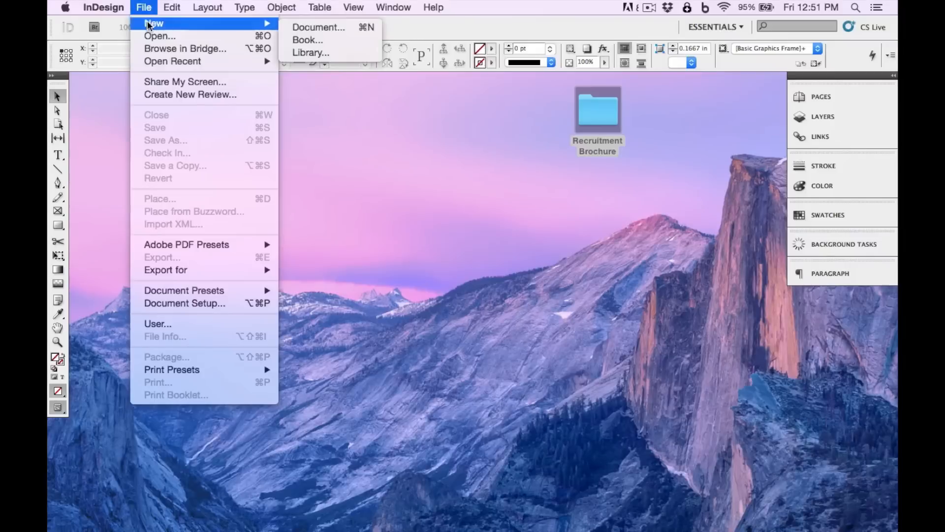
left_click(346, 26)
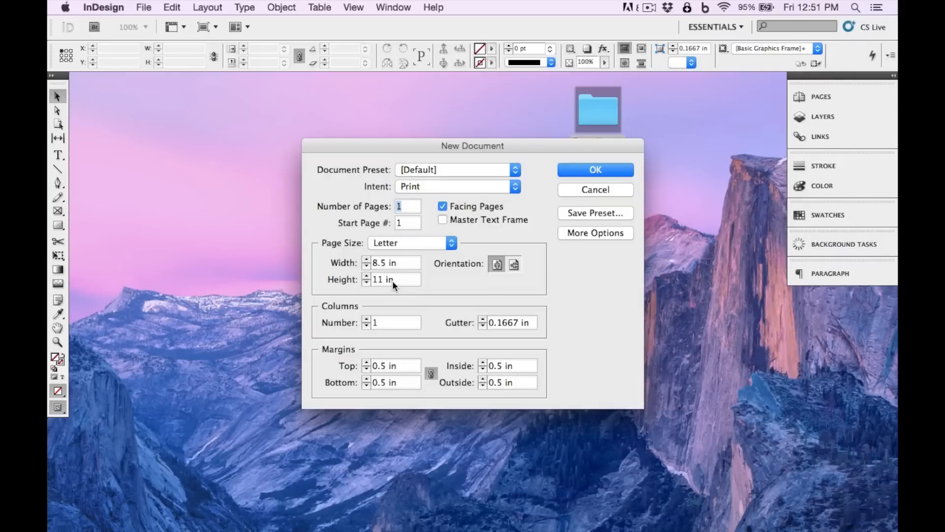
left_click(406, 208)
key("BackSpace")
type("6")
left_click(597, 170)
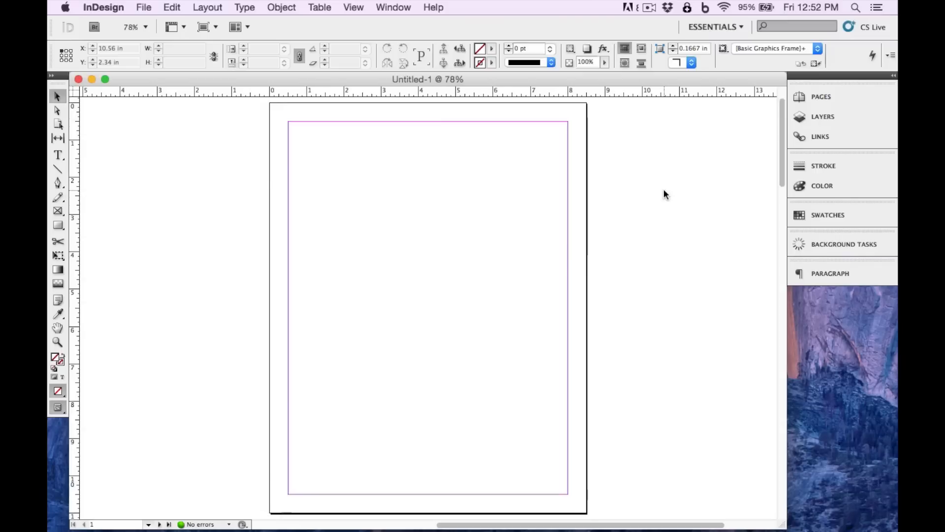
Examine the document's page layout by going through spreads 2-3 and 4-5 and page 6, and return to page 1
left_click(821, 97)
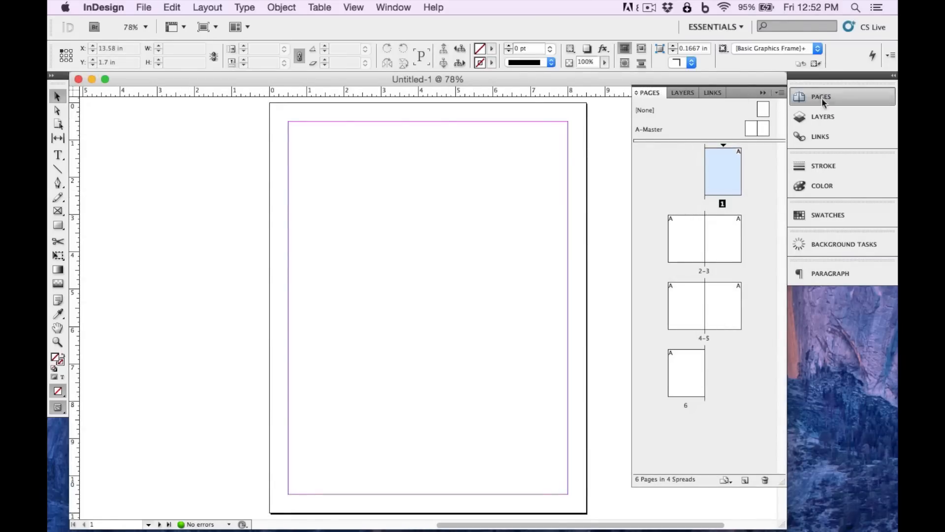
double_click(717, 237)
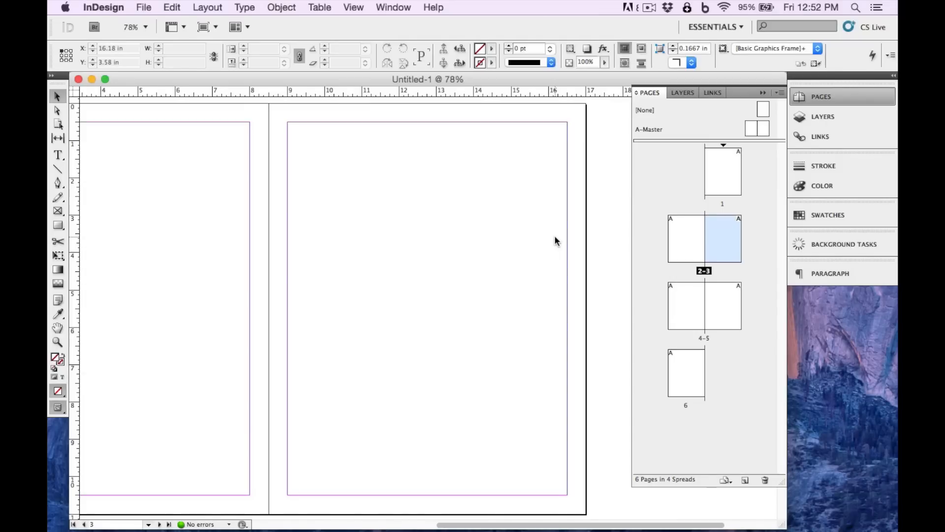
double_click(687, 246)
double_click(694, 309)
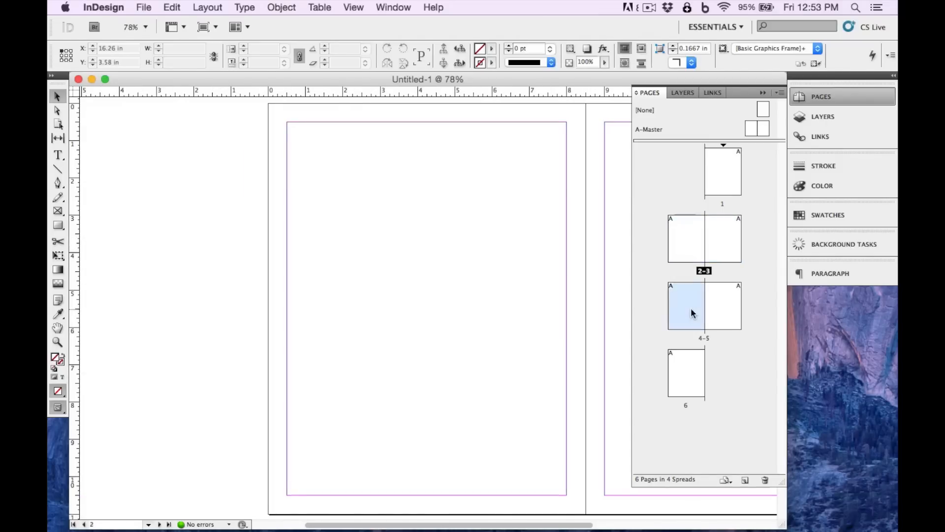
left_click(717, 304)
double_click(693, 362)
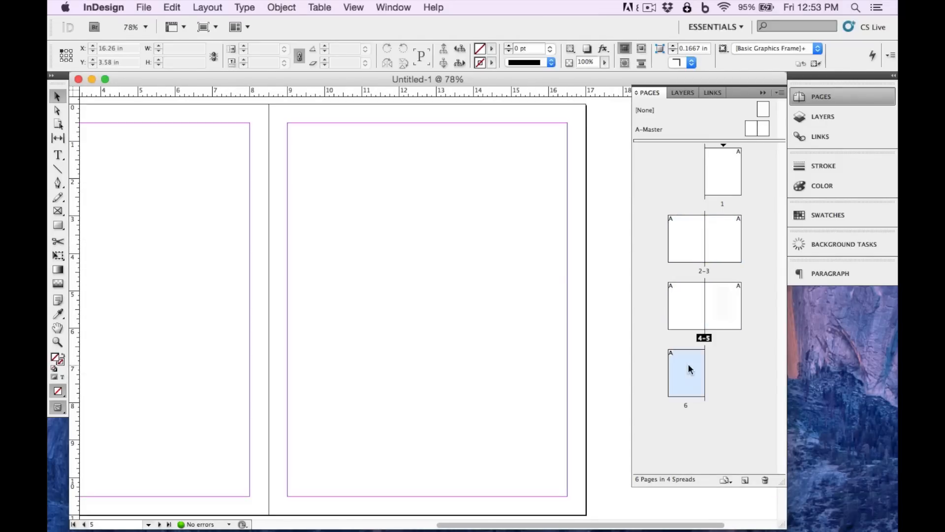
double_click(720, 171)
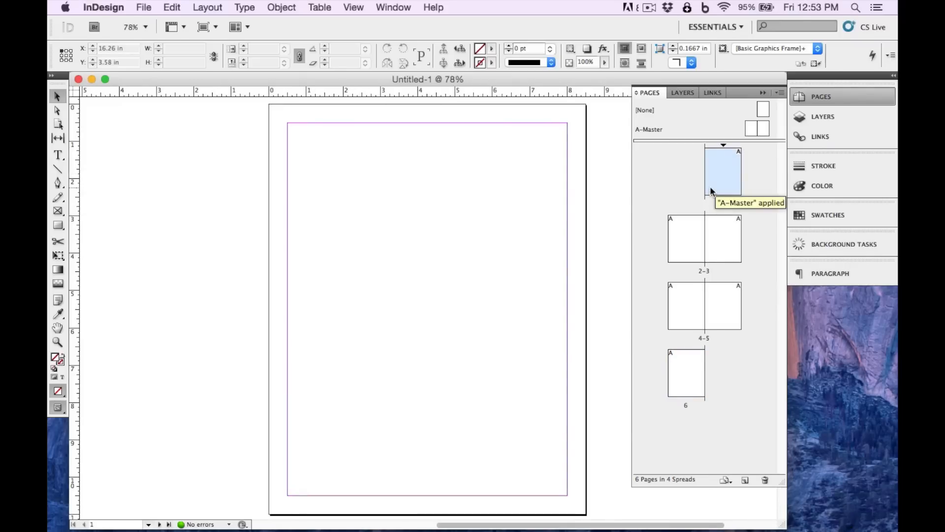
Open the A-Master spread for editing with both of its pages in view
double_click(748, 128)
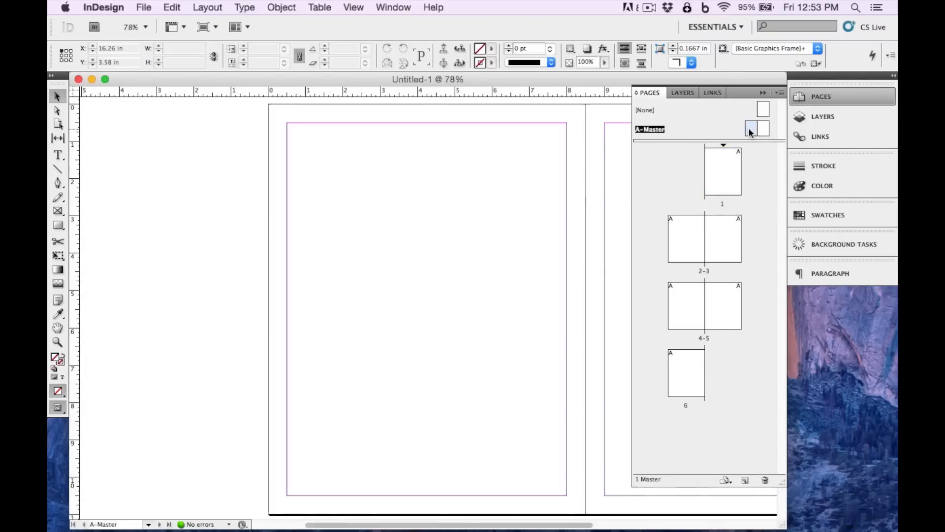
left_click(58, 327)
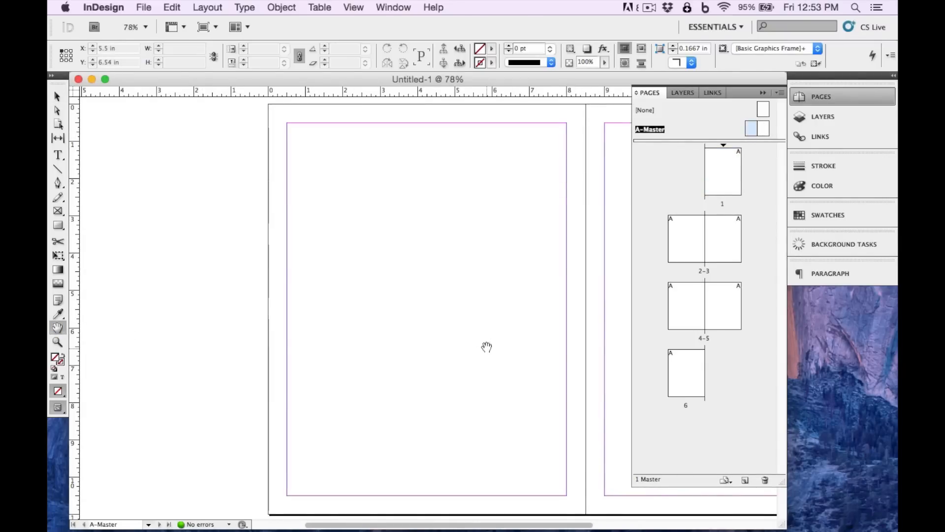
left_click_drag(485, 344, 364, 343)
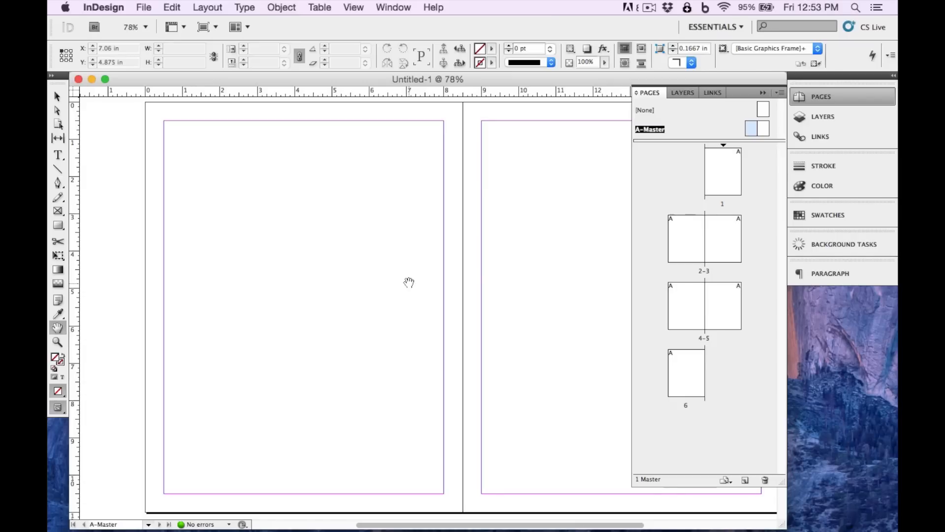
Draw a text frame about 2.9 × 0.5 in inside the left master page's bottom-left margin corner and insert a Current Page Number marker
left_click(57, 156)
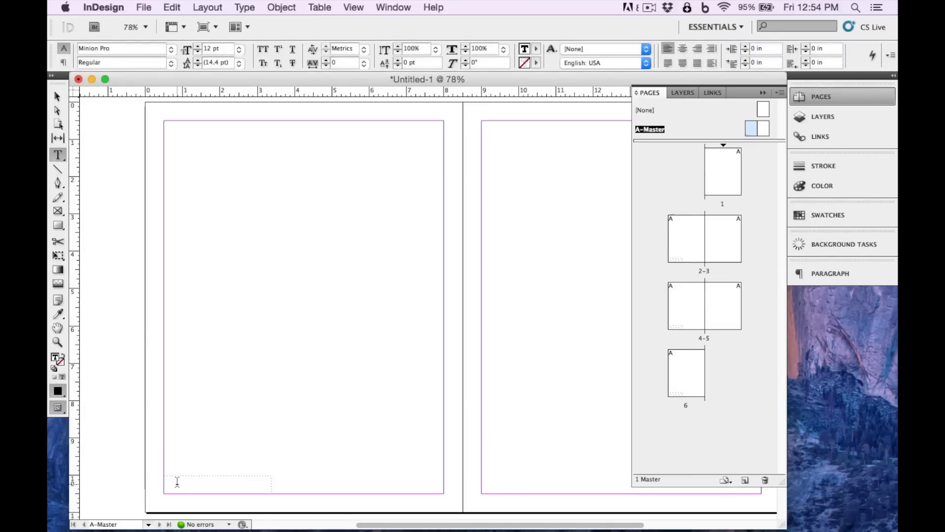
left_click(224, 7)
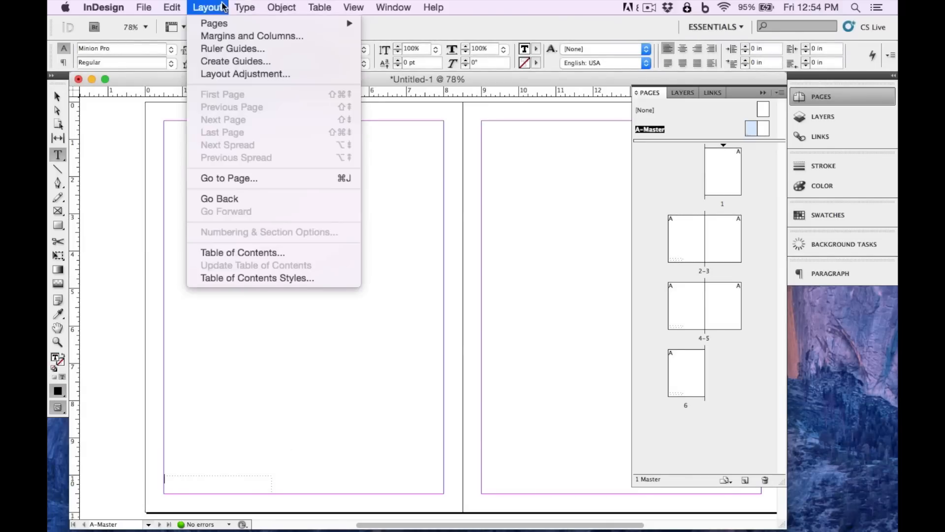
mouse_move(246, 7)
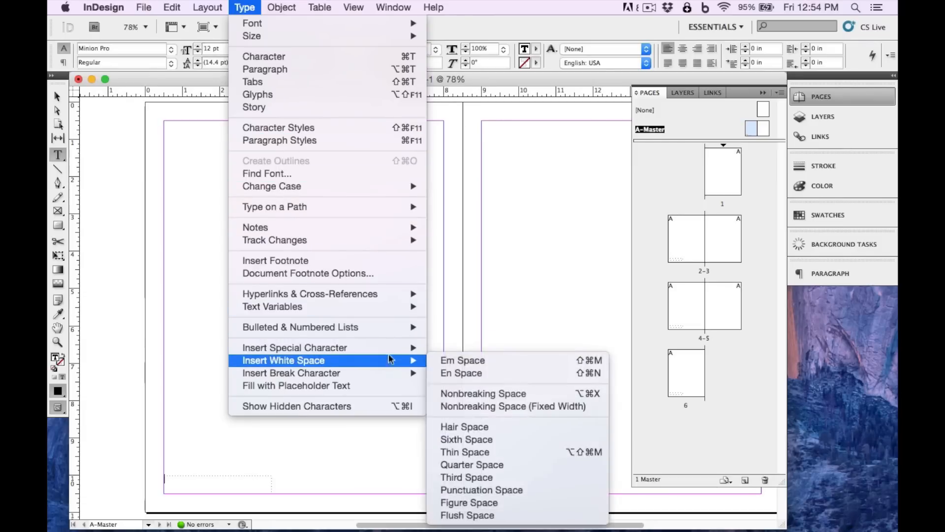
mouse_move(503, 363)
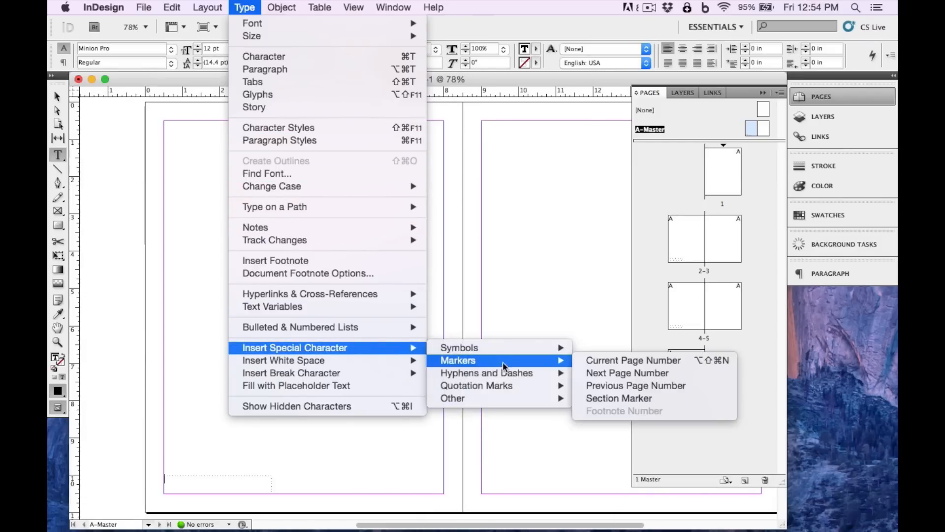
left_click(609, 360)
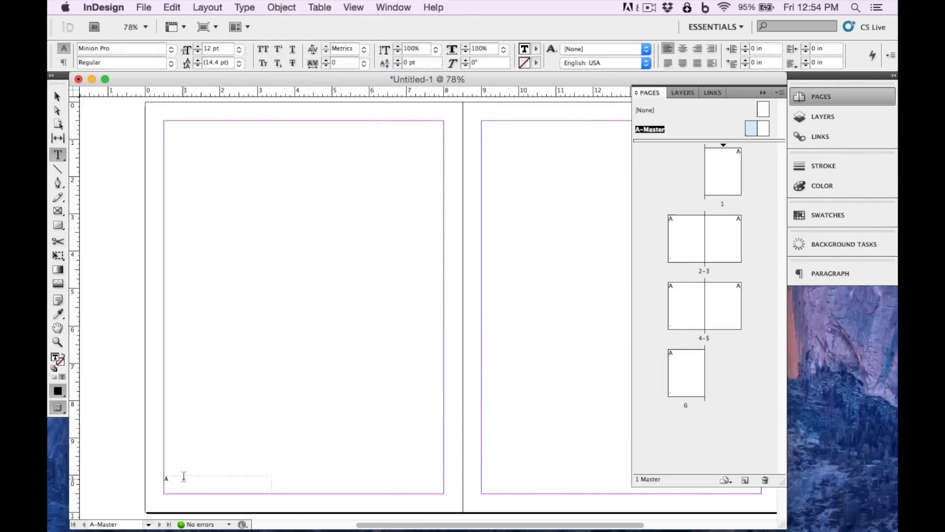
Add the word "Page" and a space before the page number marker on the left master page
key("super+equal")
key("super+equal")
key("super+equal")
key("super+equal")
key("super+equal")
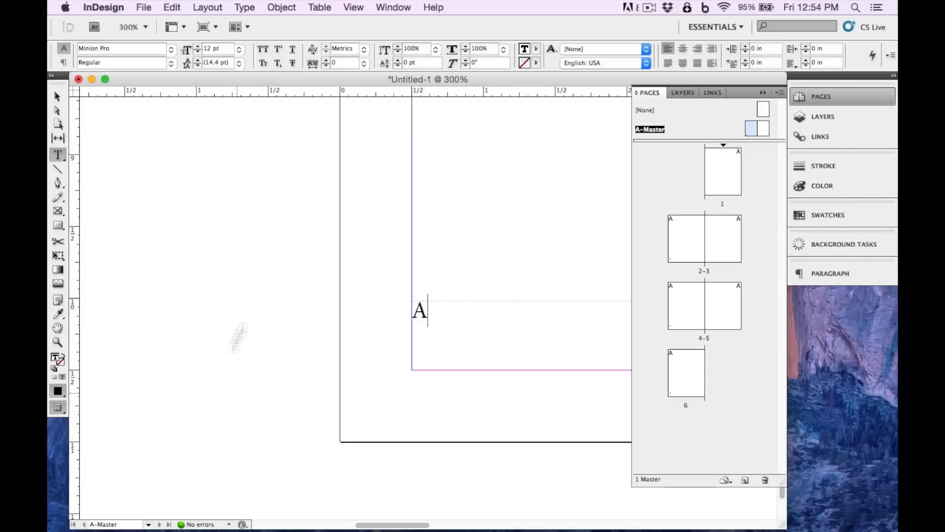
left_click(57, 327)
left_click_drag(413, 311, 264, 345)
left_click(53, 156)
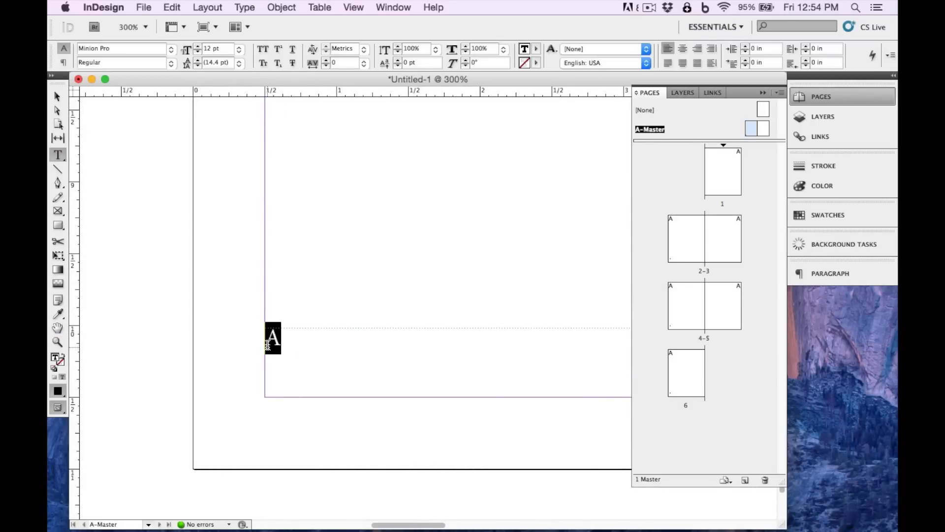
key("Left")
type("Page")
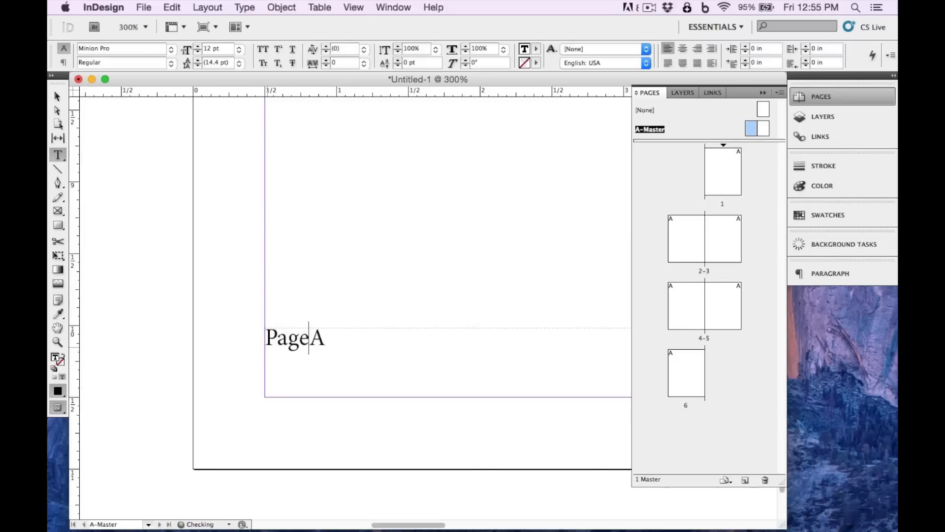
key("Escape")
Shrink the page number frame to about 0.83 × 0.32 in and place it directly below the bottom margin, flush with the left margin
key("super+minus")
key("super+minus")
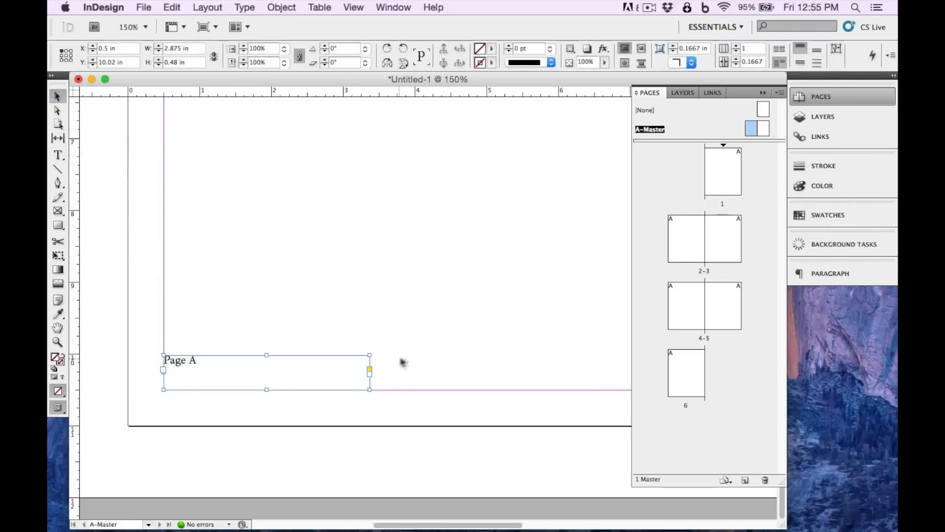
left_click(825, 98)
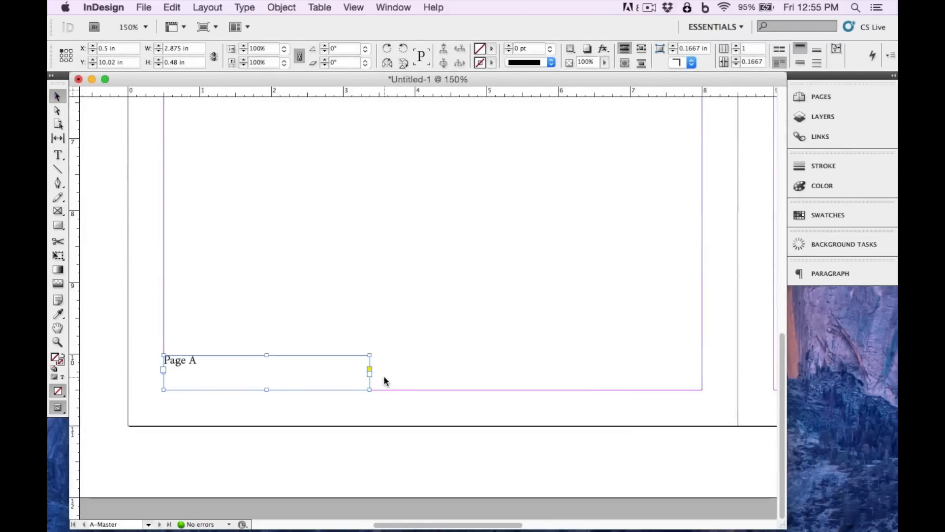
left_click_drag(372, 391, 209, 401)
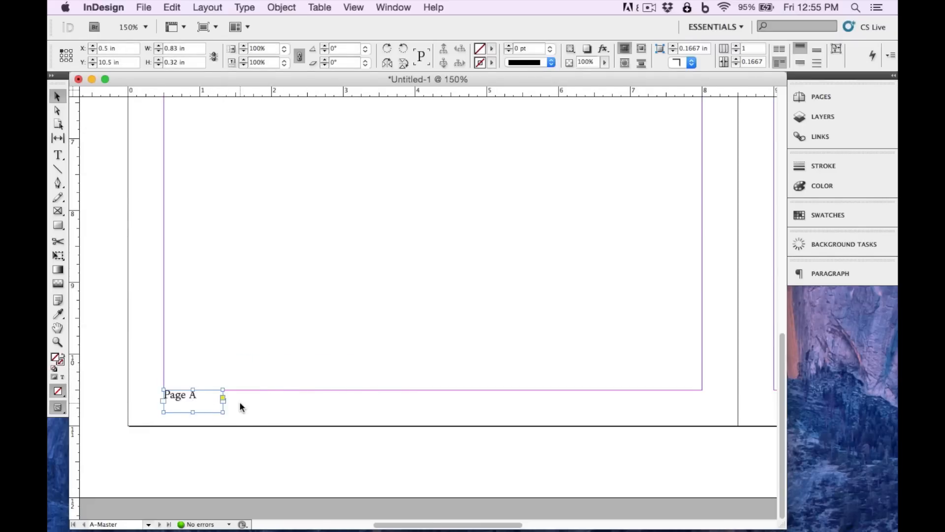
left_click(247, 262)
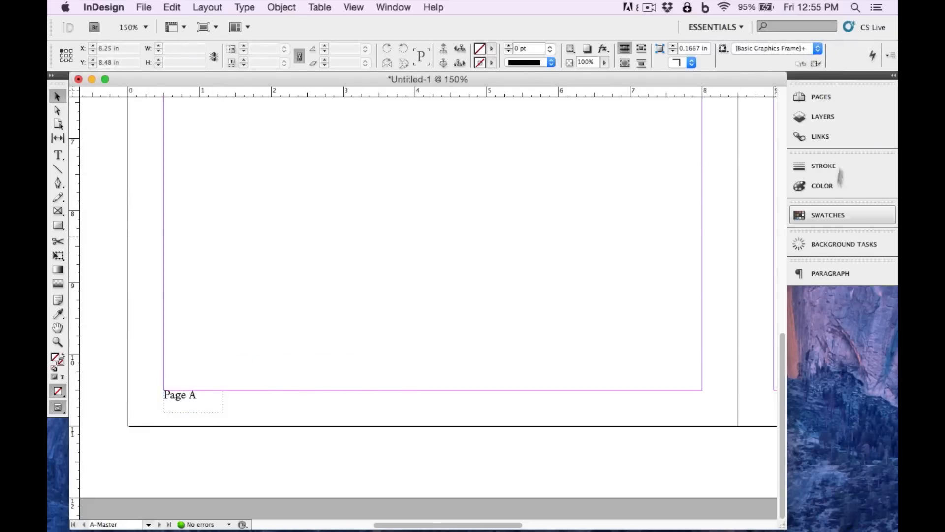
Draw a text frame about 4 × 0.32 in beside the page number, below the bottom margin, and enter "Recruitment Brochure"
left_click(840, 101)
left_click(750, 129)
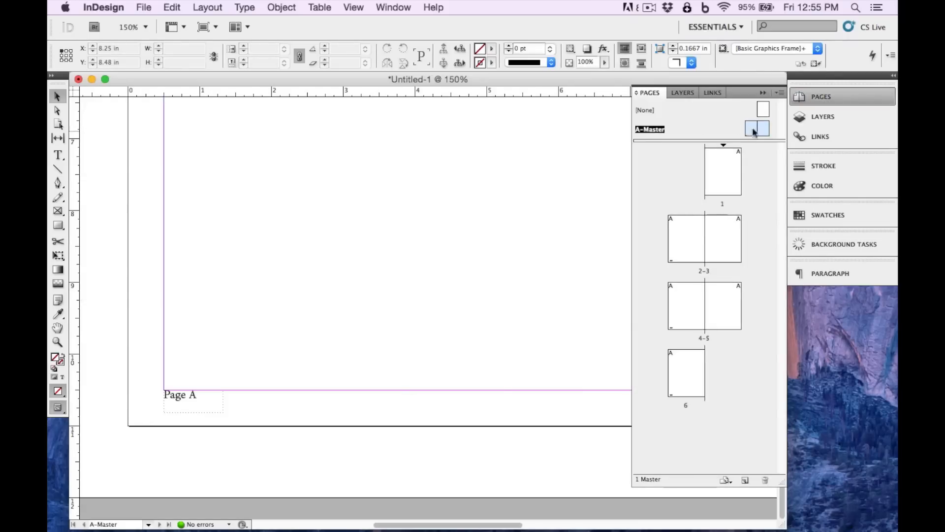
left_click(819, 96)
left_click(59, 155)
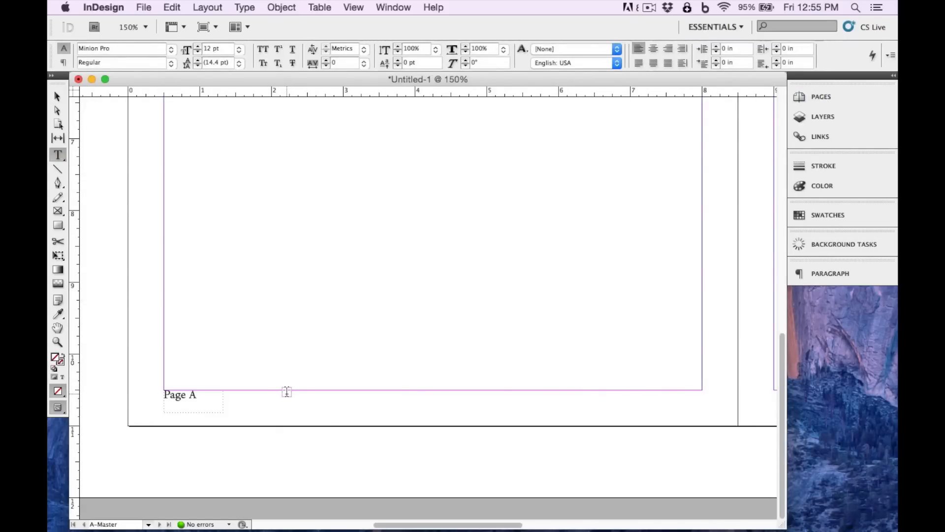
left_click_drag(287, 391, 573, 418)
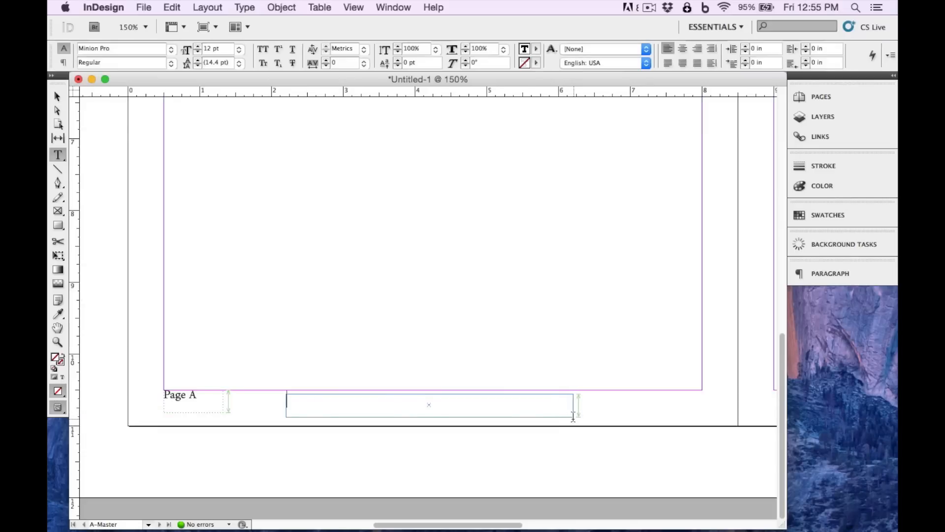
type("Recr")
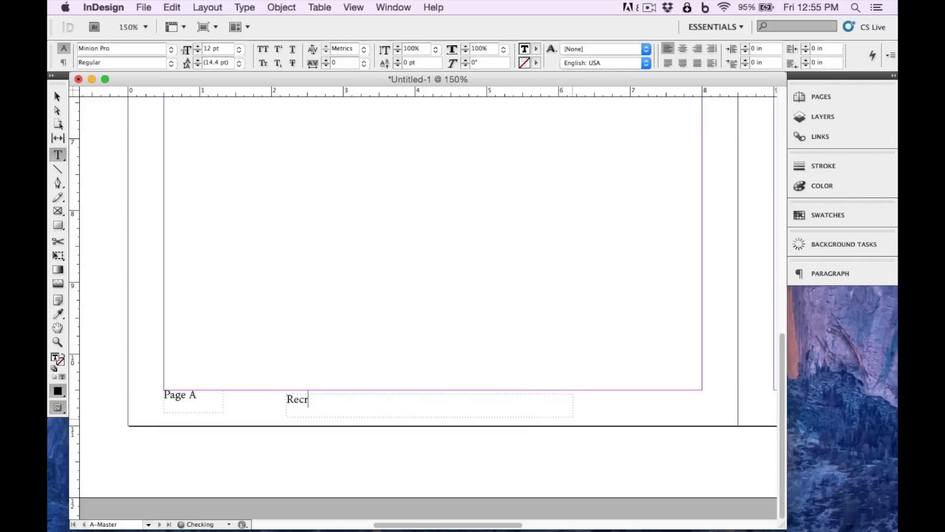
type("uitment Brochure")
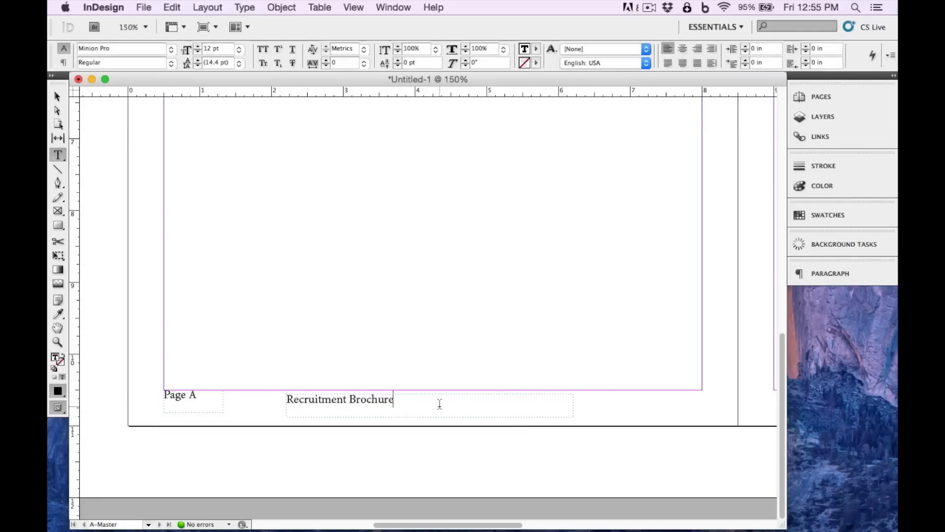
Center the "Recruitment Brochure" text and stretch its frame from margin to margin, 7.5 in wide and about 0.26 in high, nudging it up slightly
triple_click(365, 400)
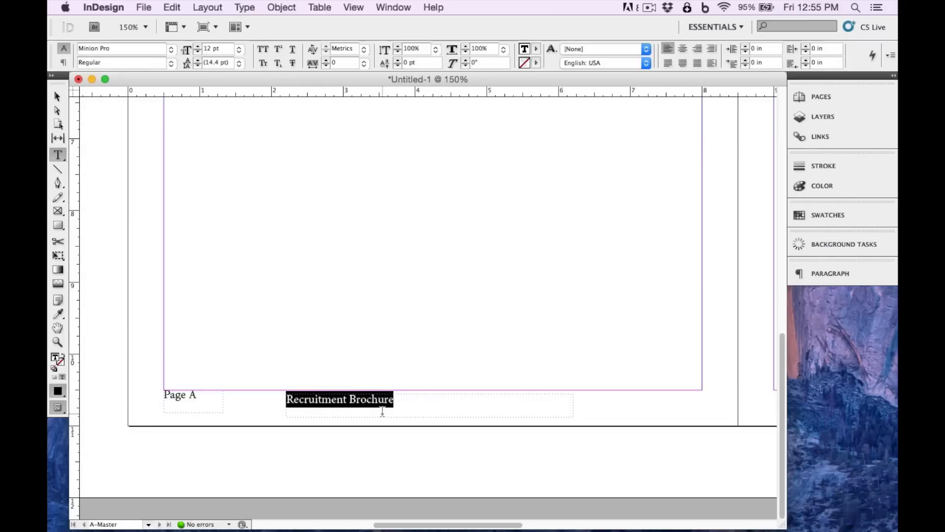
left_click(682, 49)
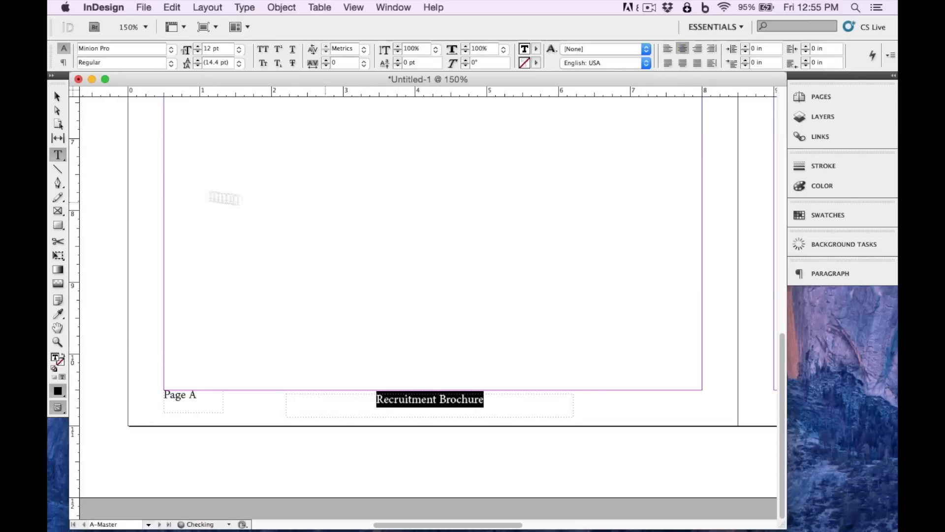
left_click(58, 96)
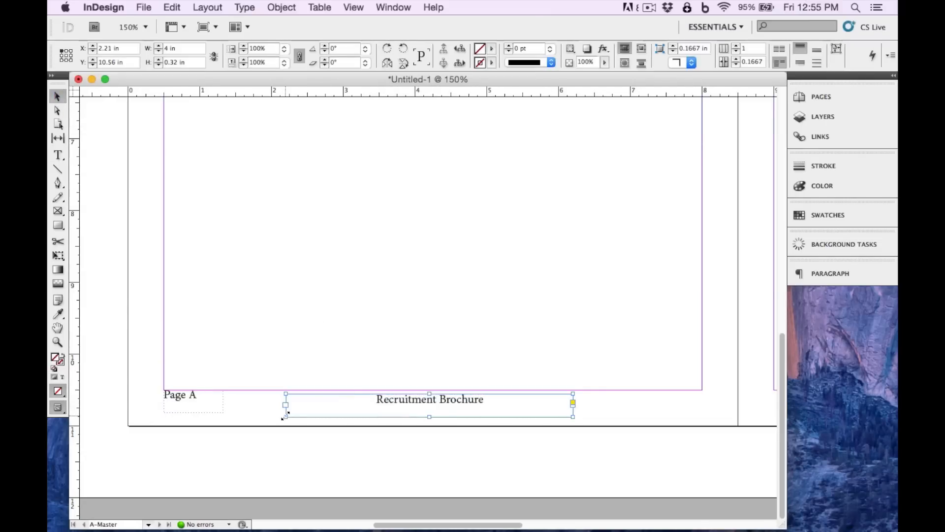
left_click_drag(285, 417, 163, 412)
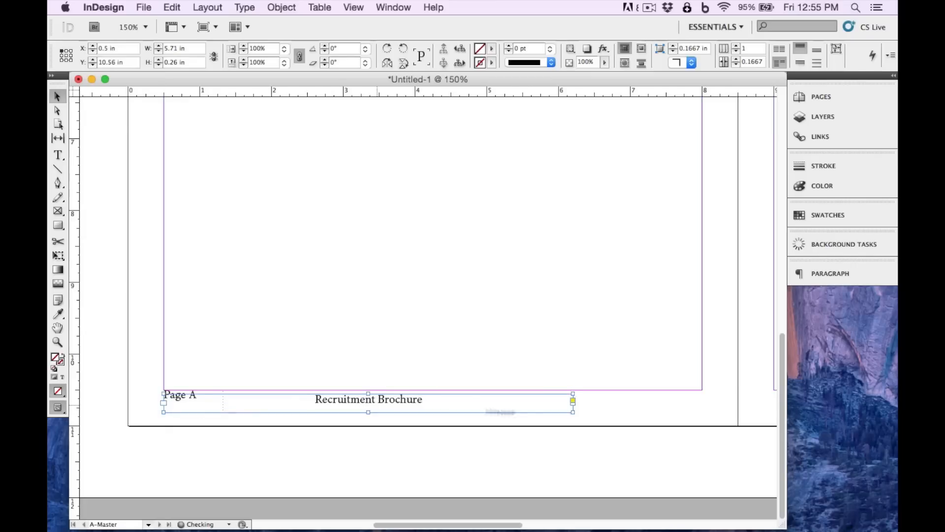
left_click_drag(574, 393, 701, 394)
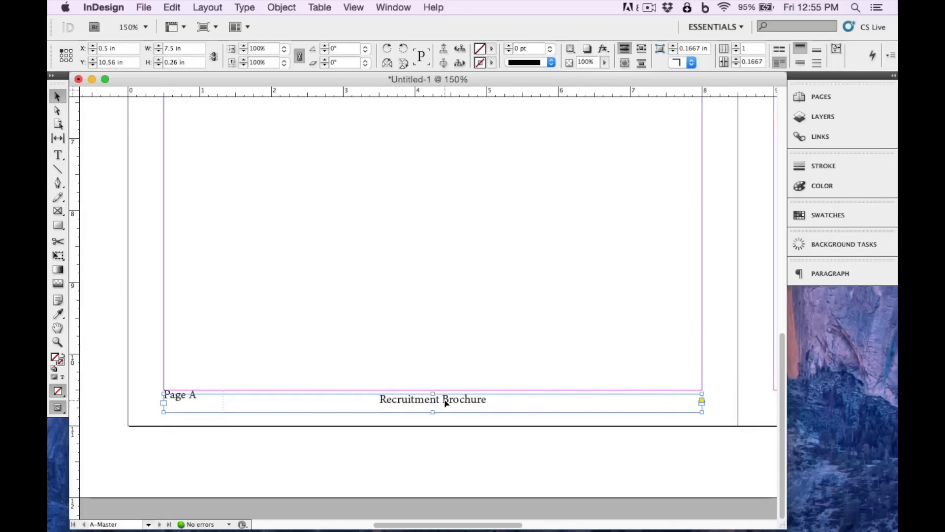
key("Up")
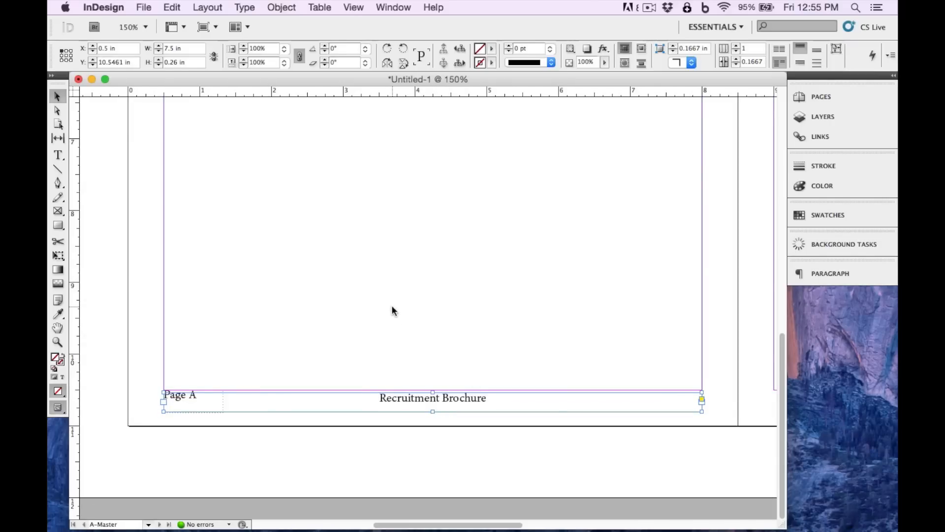
left_click(244, 6)
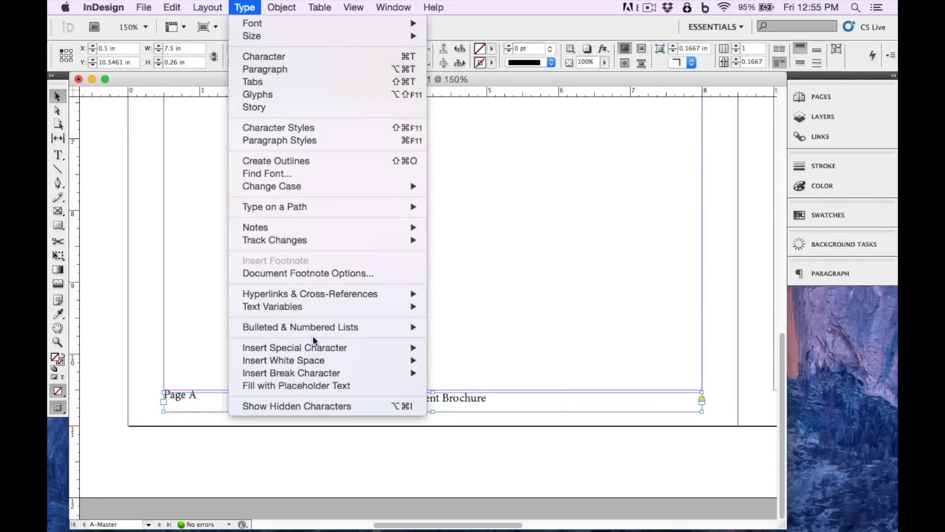
mouse_move(316, 351)
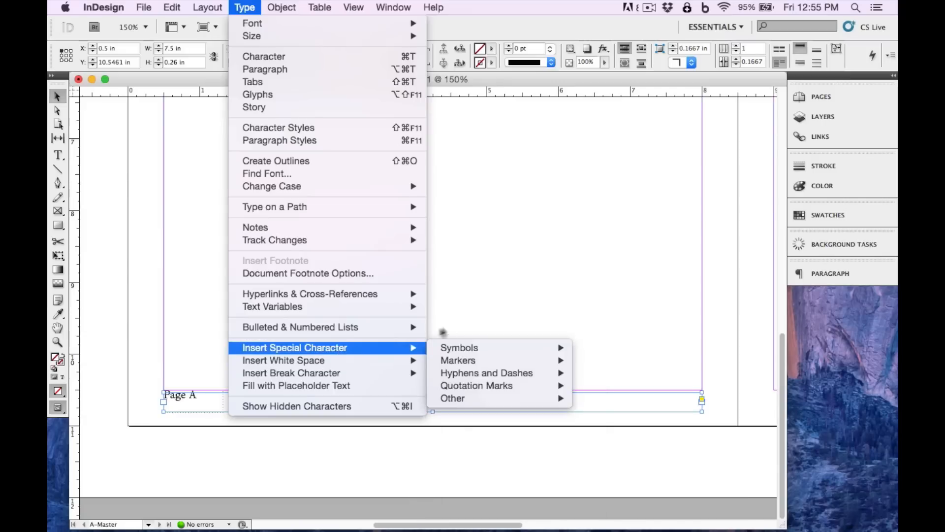
left_click(498, 302)
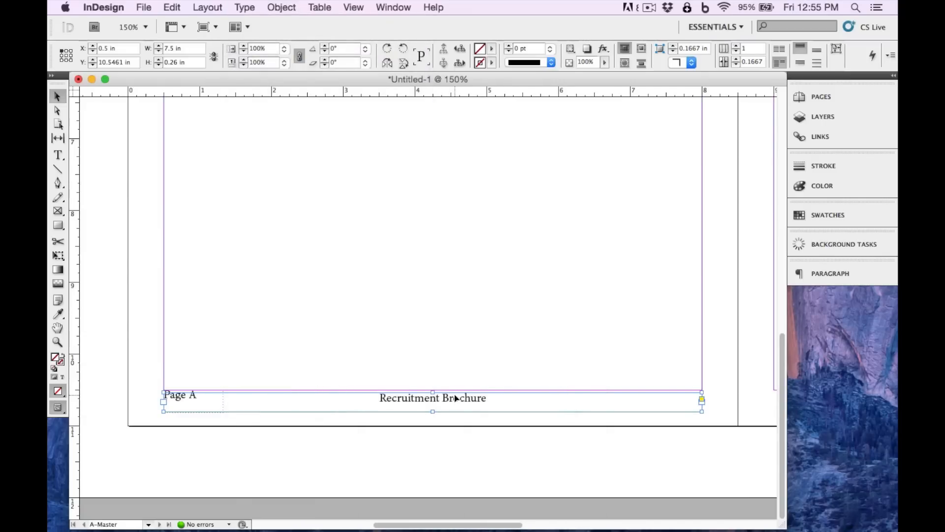
Nudge the "Recruitment Brochure" frame up to about Y 10.5 in so its text lines up with the page number
key("Up")
key("Up")
key("Up")
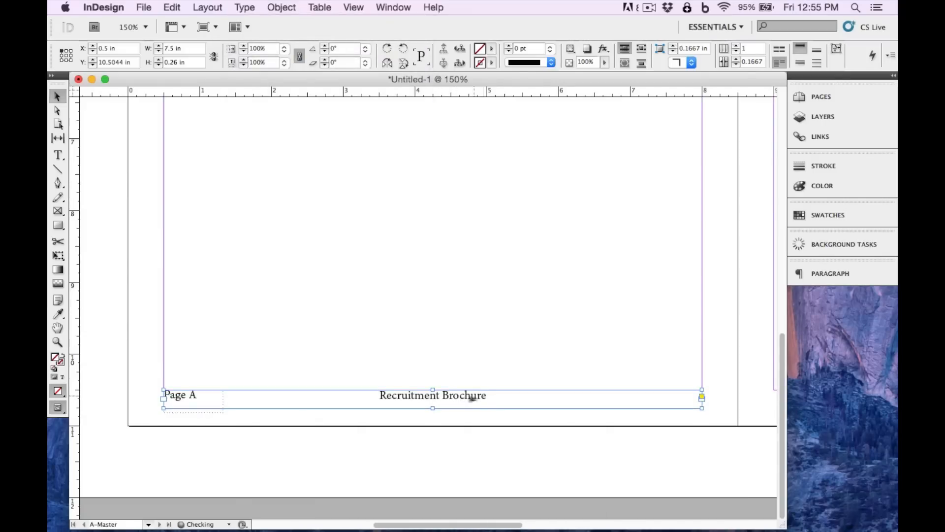
left_click(148, 374)
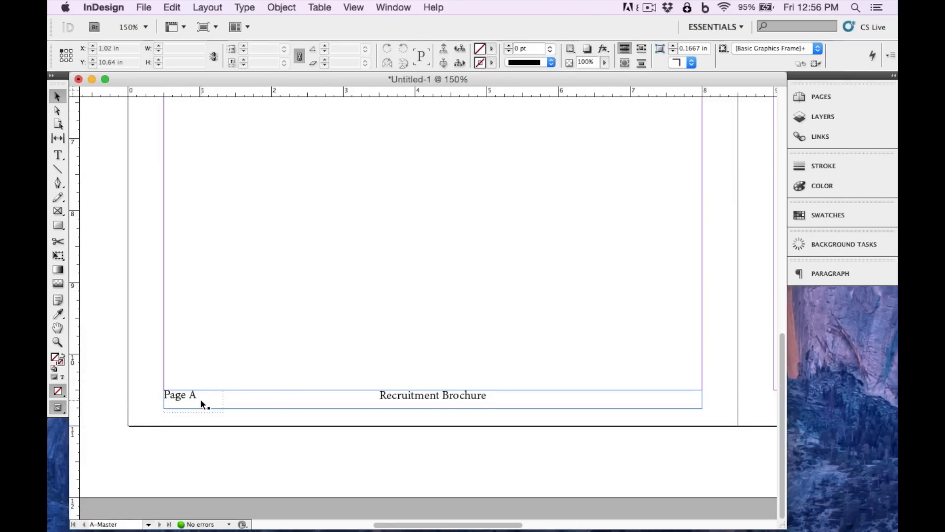
Copy both footer frames from the left master page and place the copies below the right master page's bottom margin, at X 9 in, Y 10.5 in
left_click(821, 97)
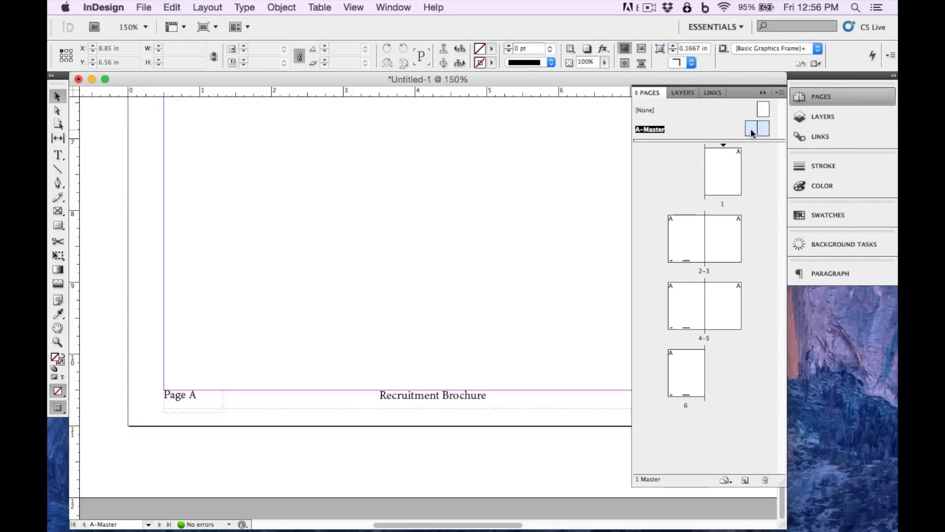
key("super+0")
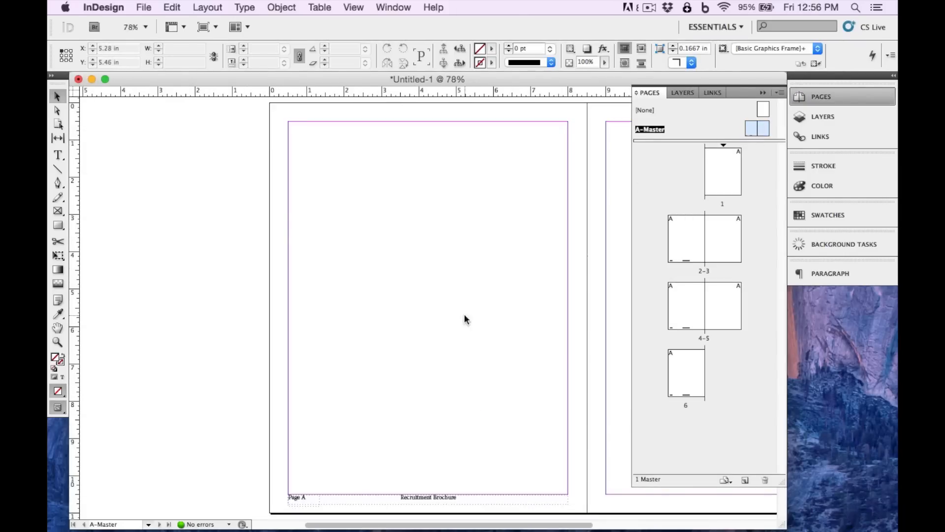
left_click(58, 328)
left_click_drag(367, 342, 223, 296)
left_click_drag(507, 293, 443, 314)
left_click(58, 97)
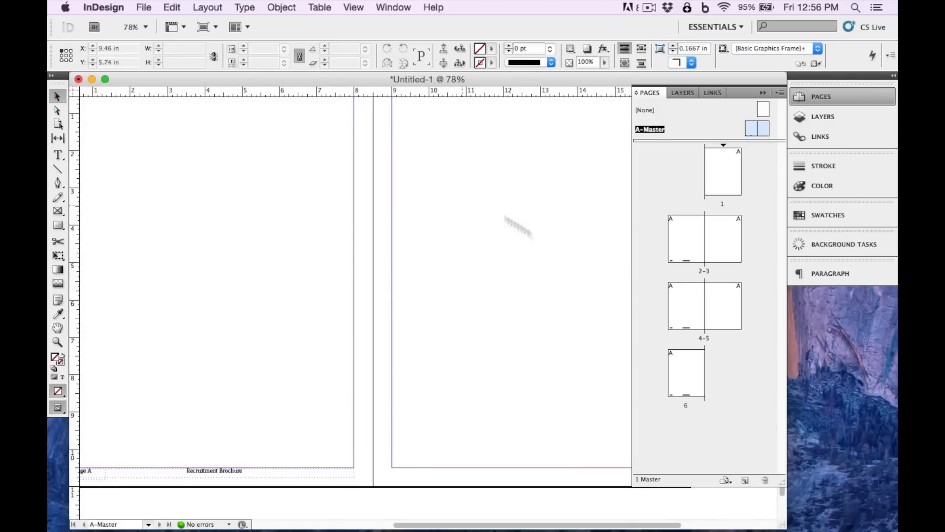
left_click_drag(268, 406, 82, 495)
key("super+c")
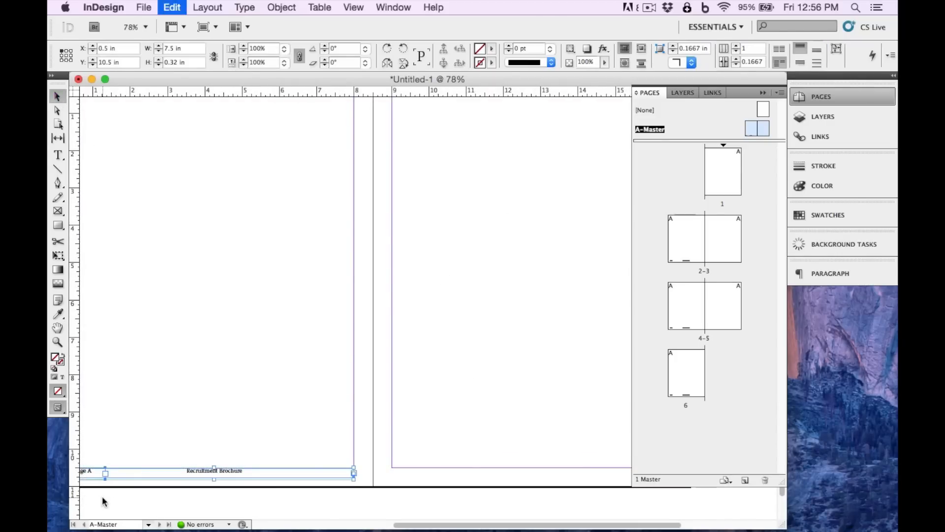
key("super+v")
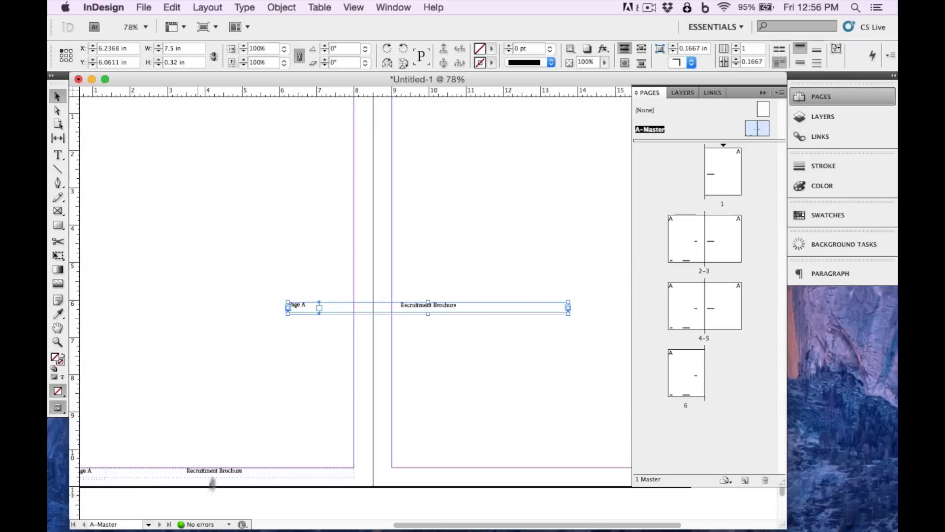
left_click_drag(359, 312, 448, 476)
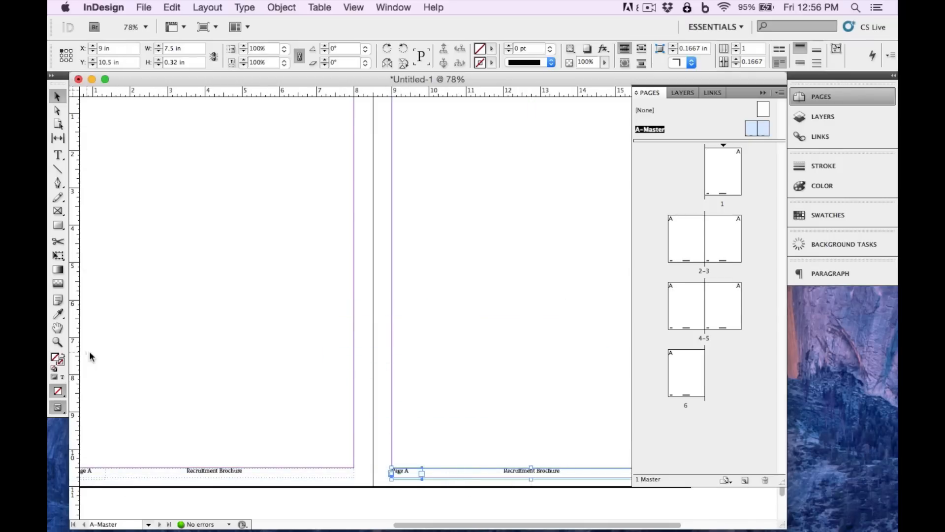
Move the page number frame on the right master page to the right margin, at about X 15.67 in, Y 10.5 in
key("super+equal")
key("super+equal")
left_click(58, 328)
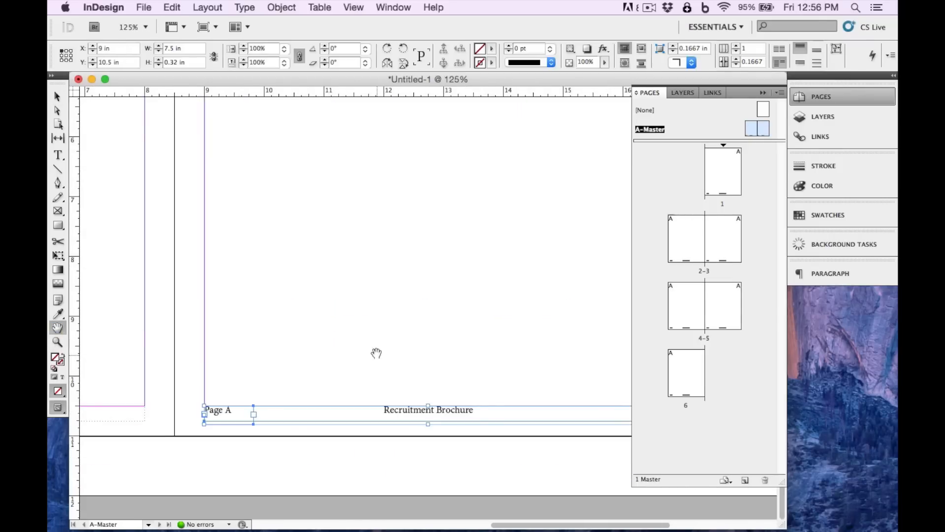
left_click_drag(376, 352, 316, 349)
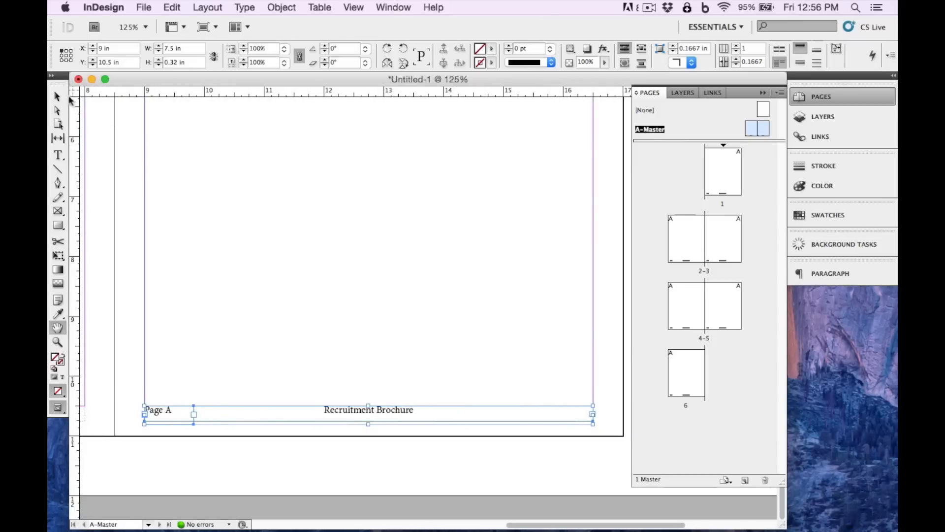
left_click(57, 97)
left_click(173, 243)
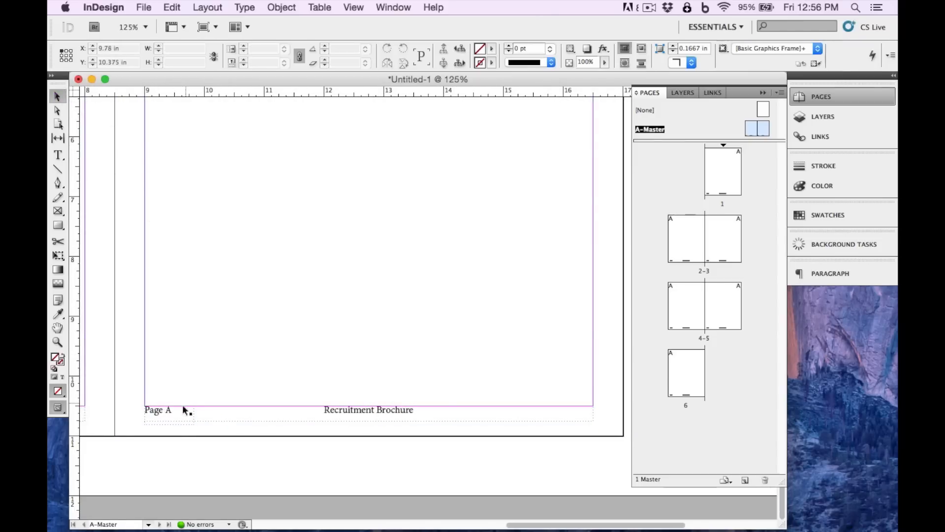
left_click_drag(173, 423, 574, 431)
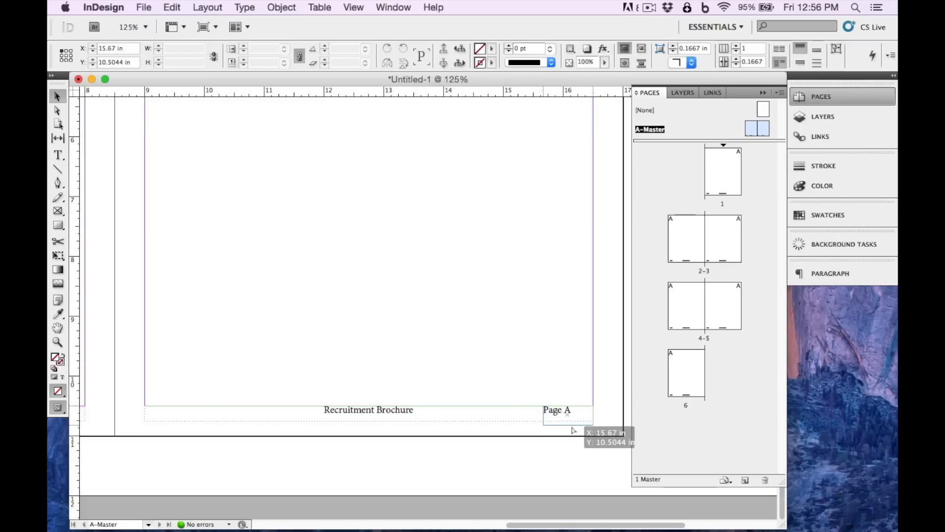
left_click_drag(573, 431, 573, 431)
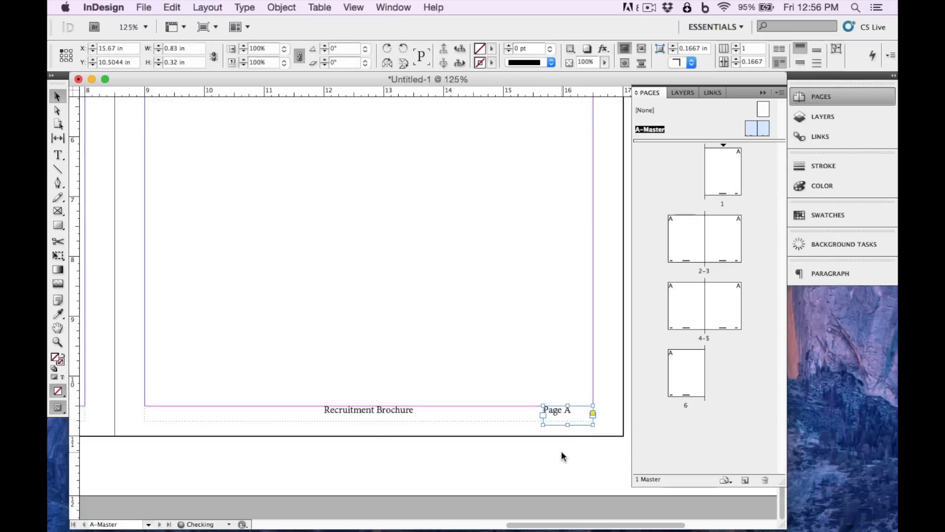
left_click(562, 453)
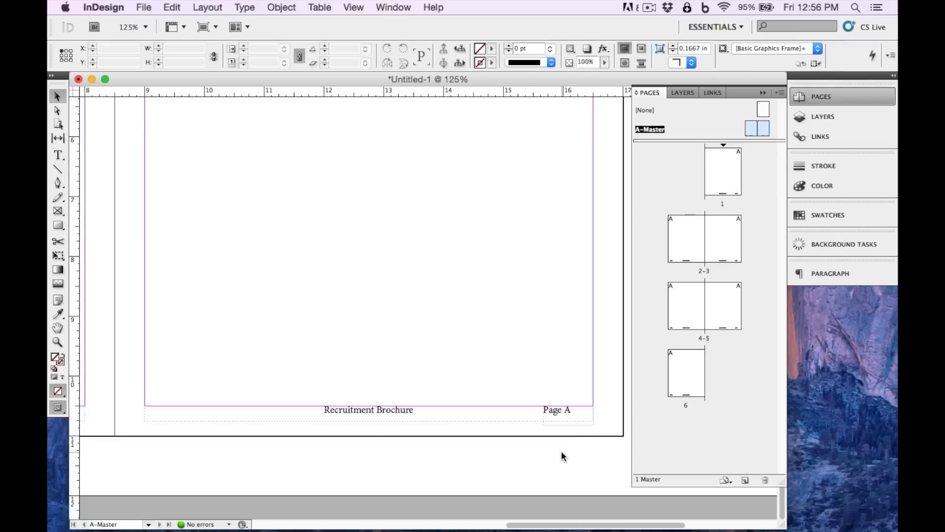
Fit the right master page's page number frame to its text, about 0.12 in high, and right-align the page number
double_click(569, 424)
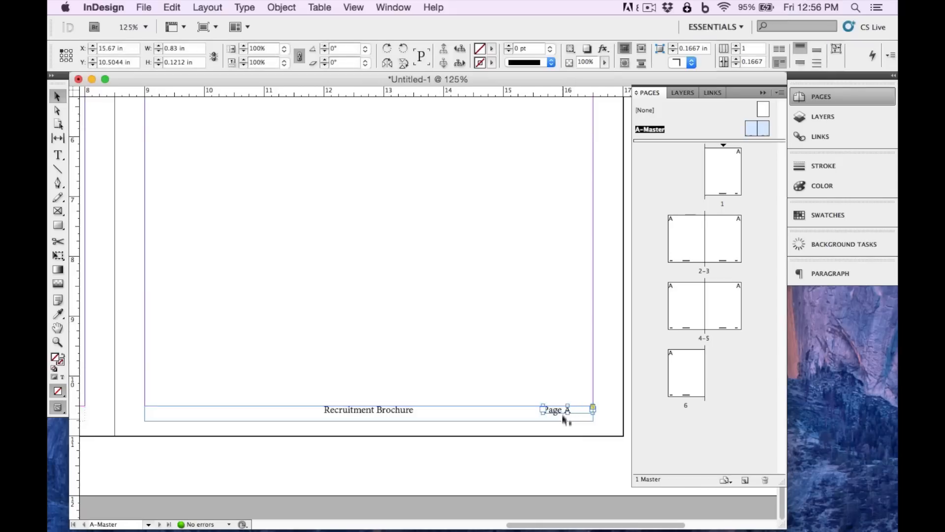
double_click(559, 412)
triple_click(559, 411)
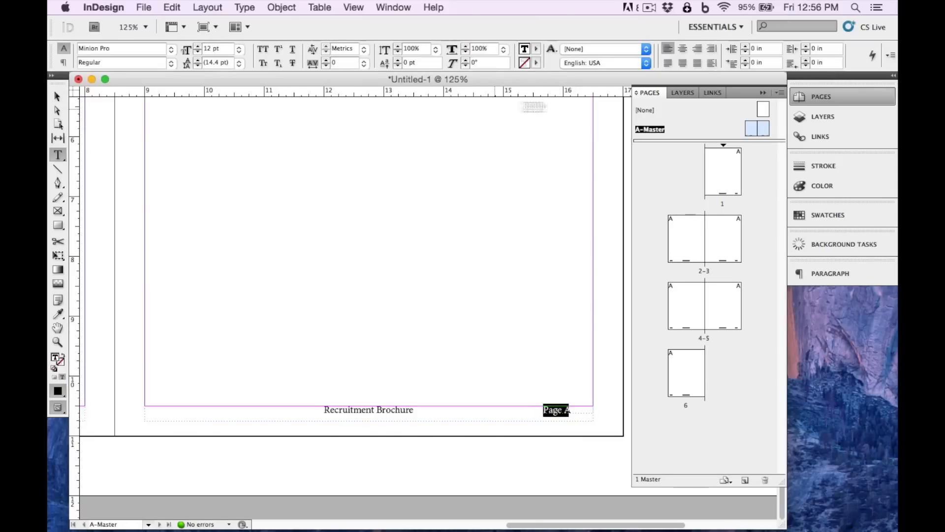
left_click(697, 49)
left_click(57, 96)
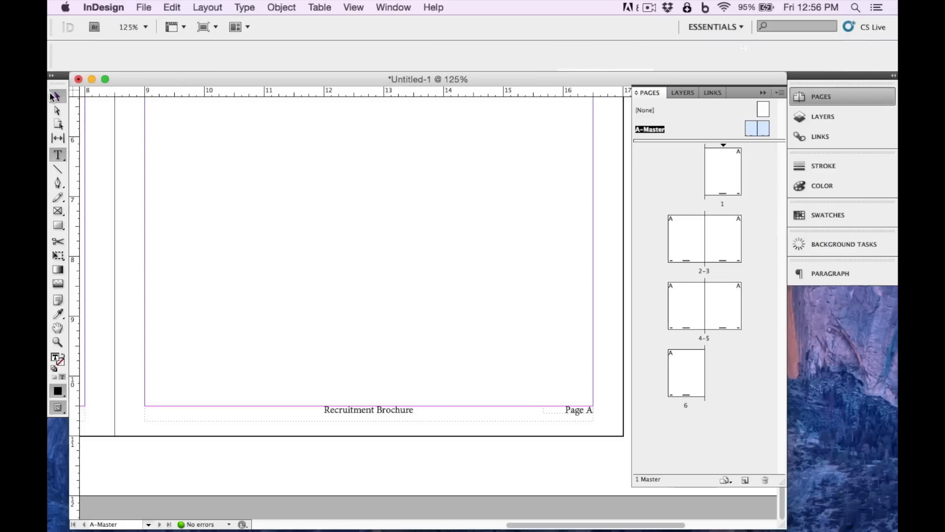
left_click(561, 414)
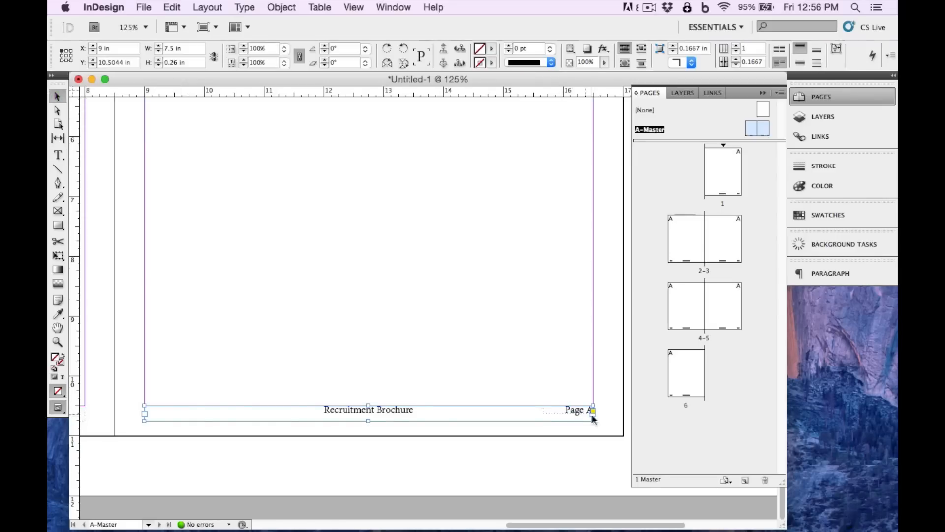
Examine the page numbers and "Recruitment Brochure" footers across both A-Master pages
key("super+1")
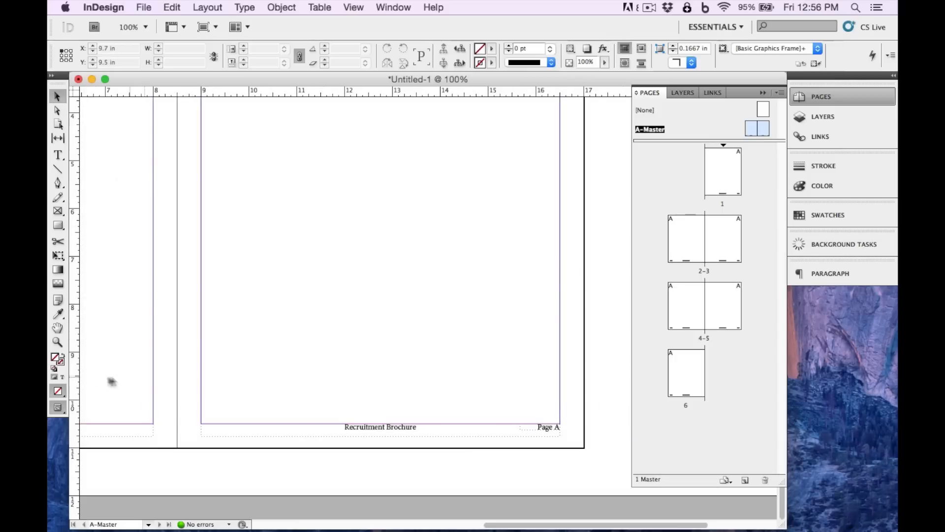
left_click(57, 327)
left_click_drag(217, 374, 495, 332)
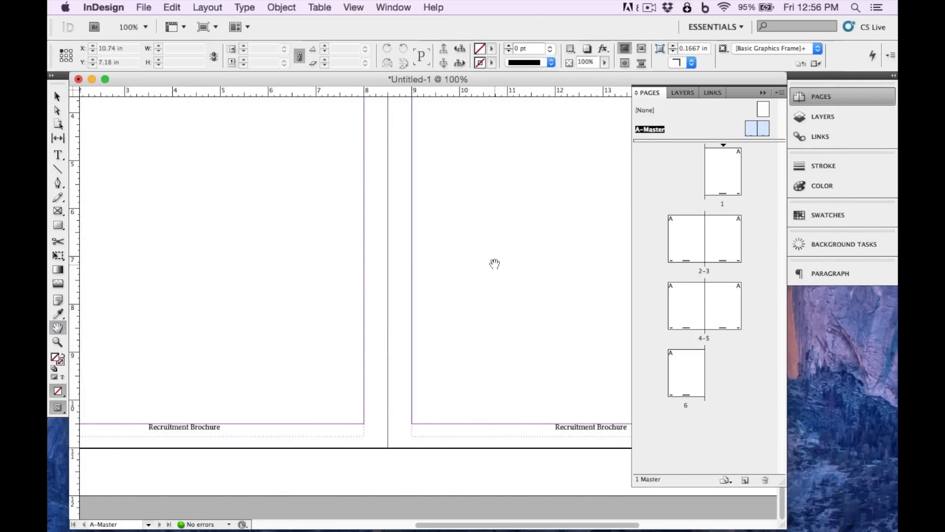
key("super+minus")
left_click_drag(473, 302, 445, 310)
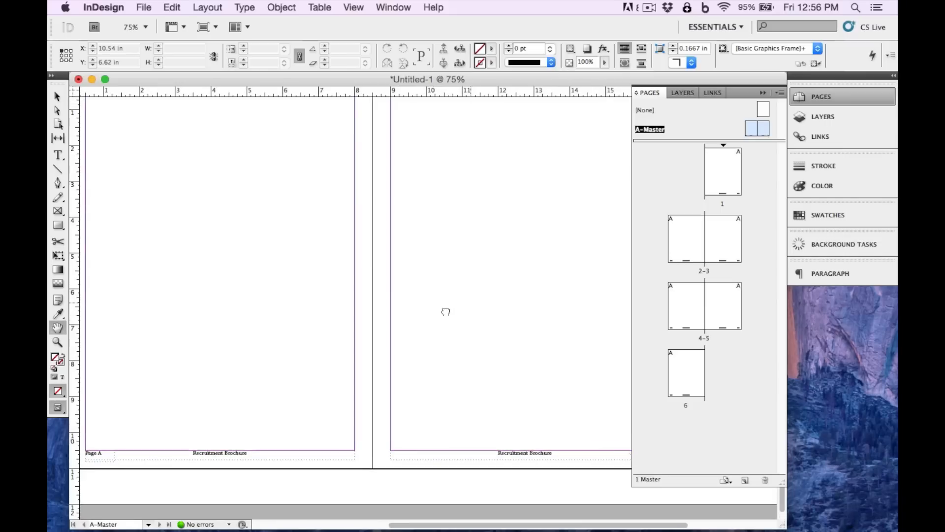
left_click(822, 97)
left_click_drag(382, 347, 424, 367)
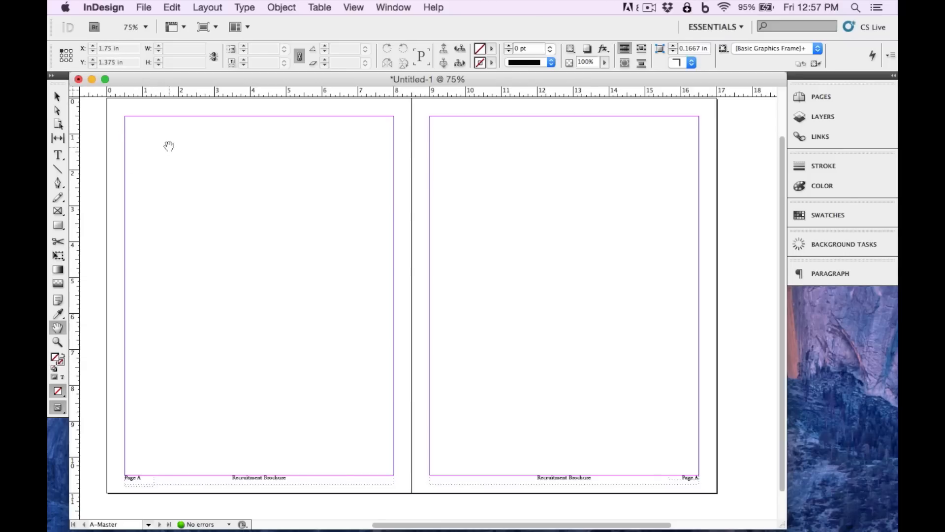
Check the footer text and automatic page numbers on document pages 1, 4 and 5
left_click(833, 94)
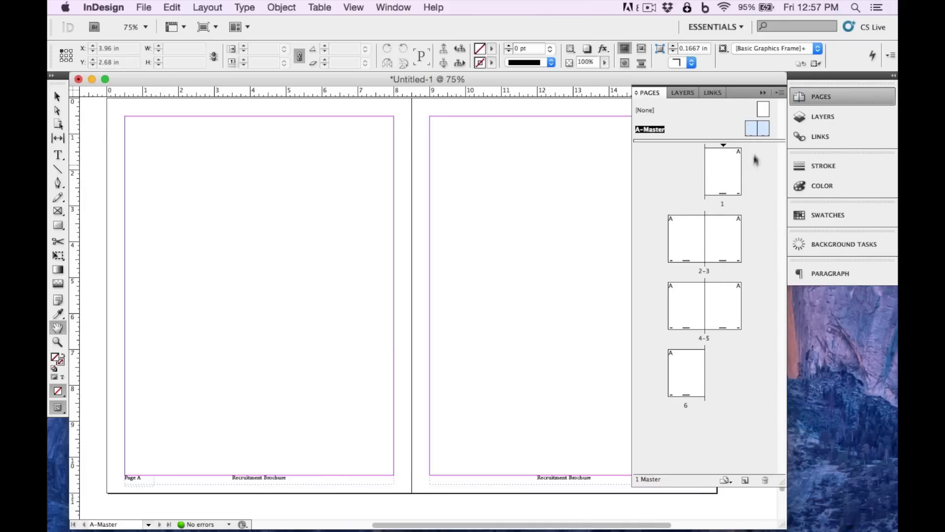
double_click(723, 173)
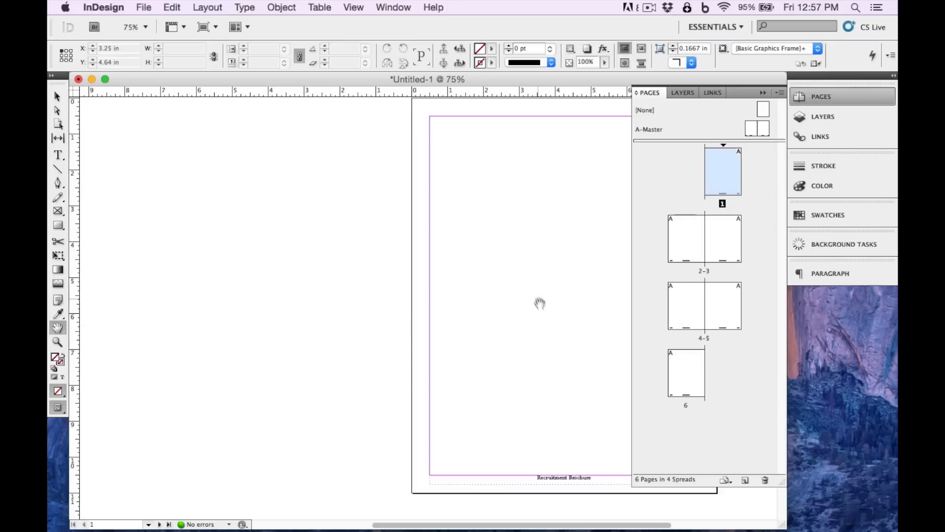
left_click_drag(591, 282, 401, 291)
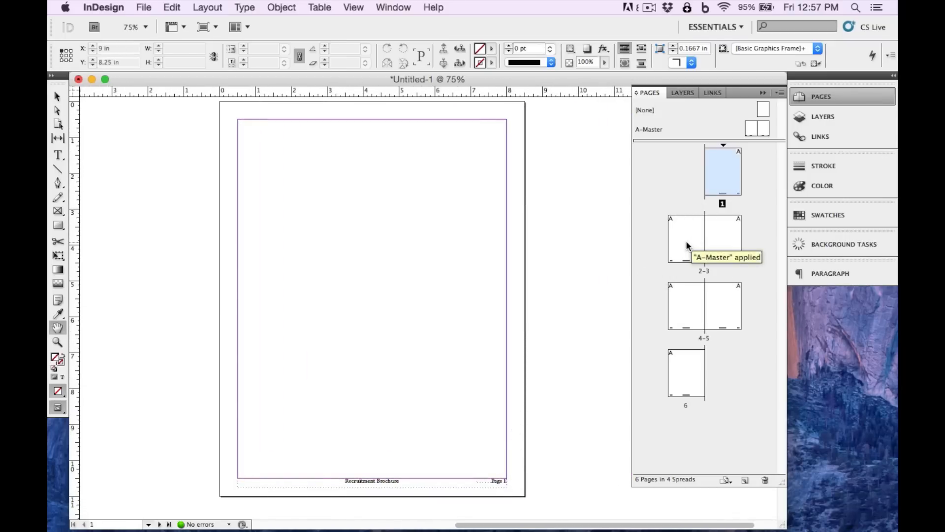
double_click(684, 321)
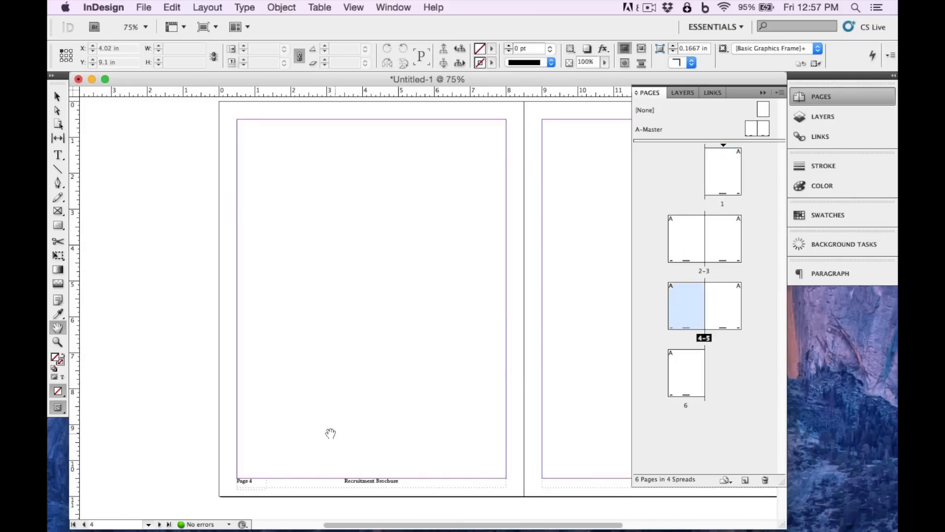
key("super+equal")
key("super+equal")
key("super+equal")
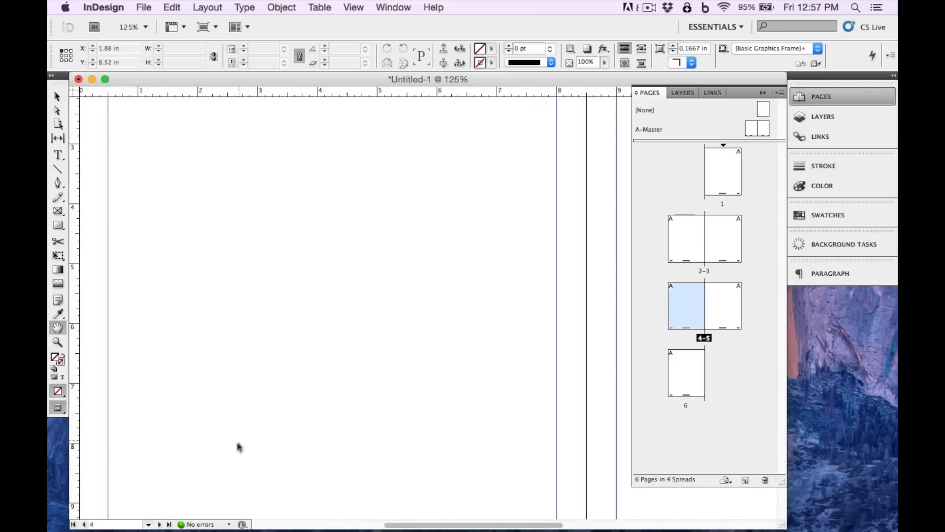
left_click_drag(274, 388, 394, 150)
mouse_move(285, 377)
left_mouse_down()
mouse_move(358, 317)
mouse_move(330, 306)
mouse_move(274, 341)
mouse_move(228, 411)
left_mouse_up()
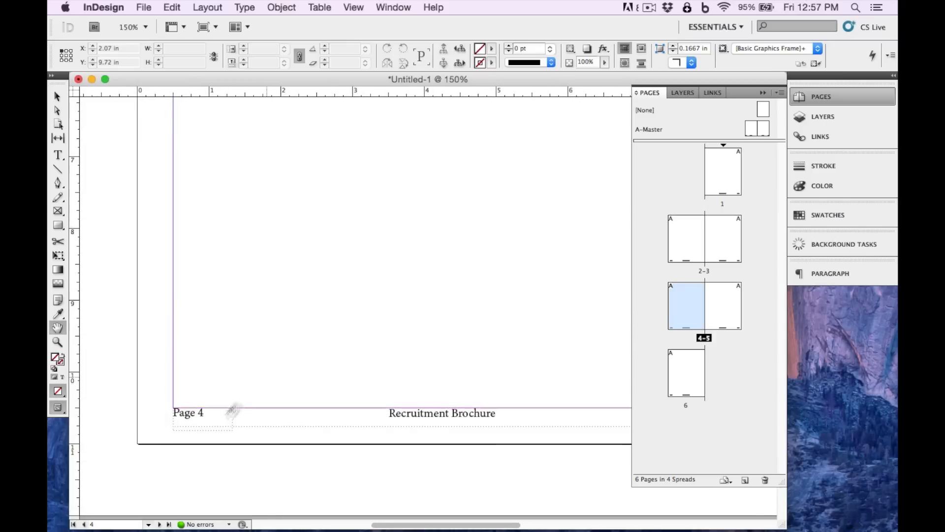
double_click(723, 311)
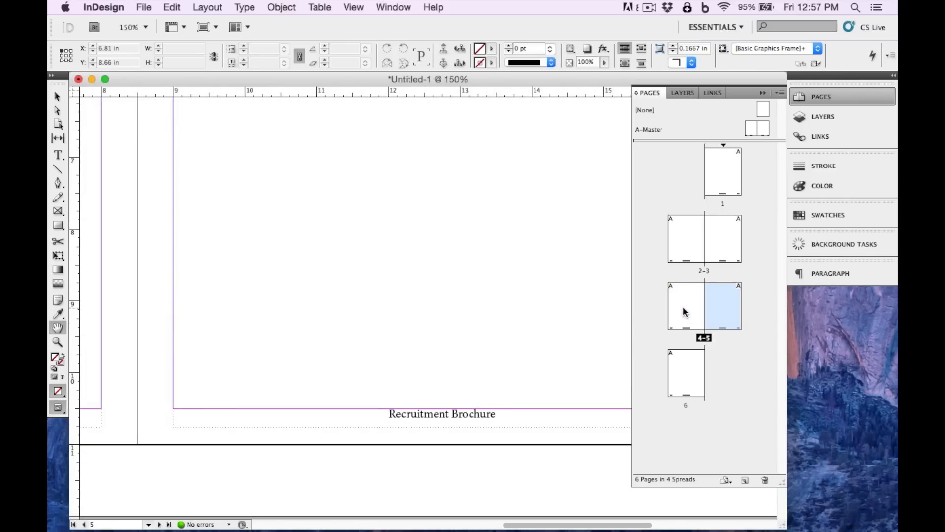
key("super+1")
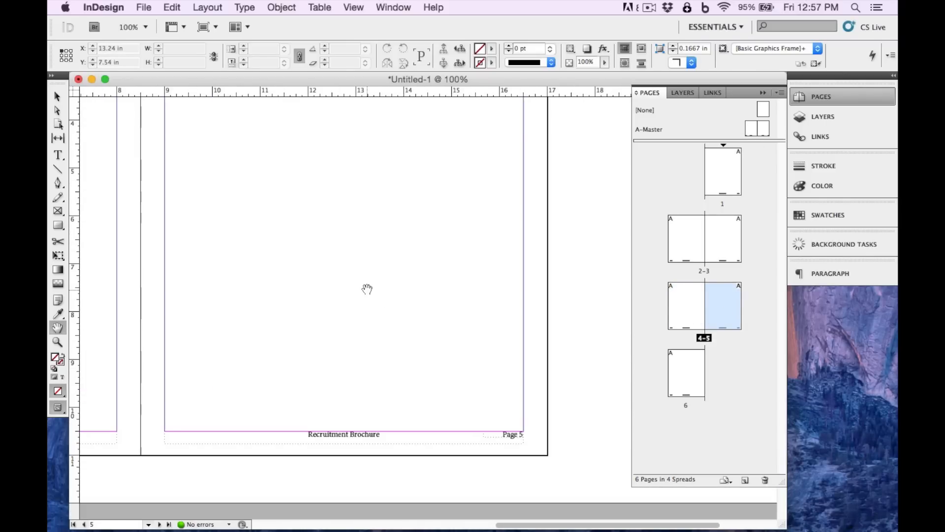
left_click_drag(307, 300, 405, 279)
left_click_drag(370, 305, 316, 348)
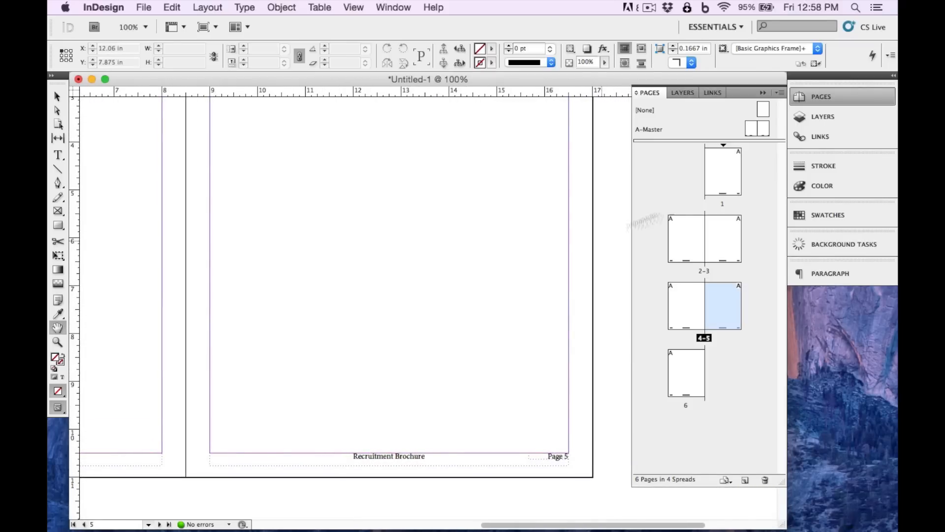
Go to page 2 and divide it into 5 columns
left_click(723, 175)
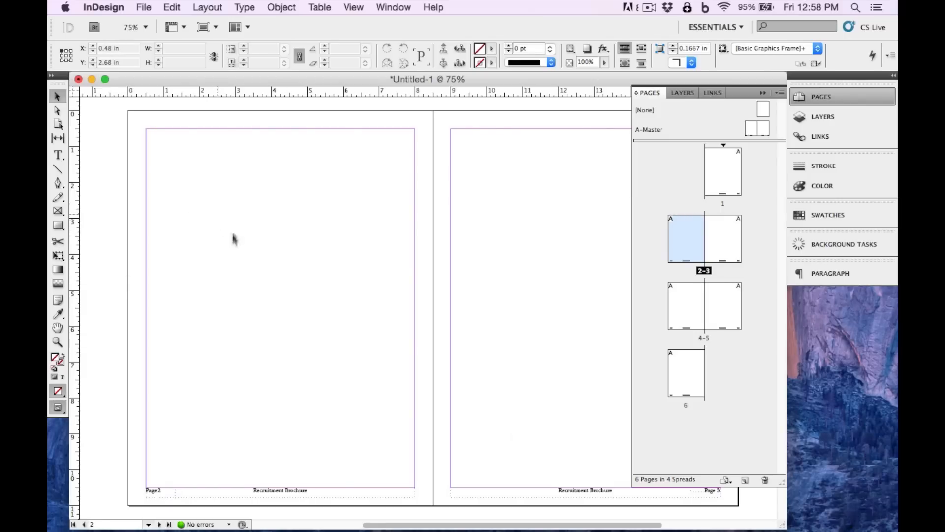
left_click(213, 5)
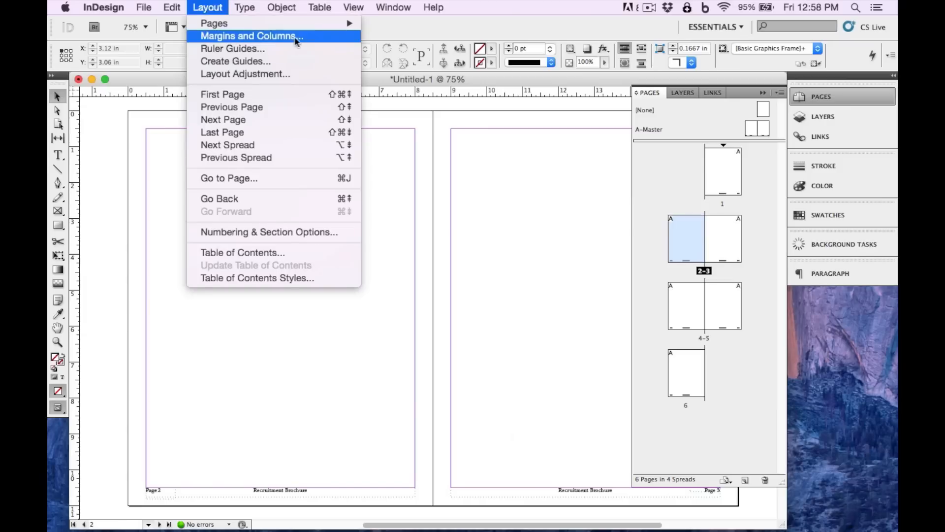
left_click(313, 37)
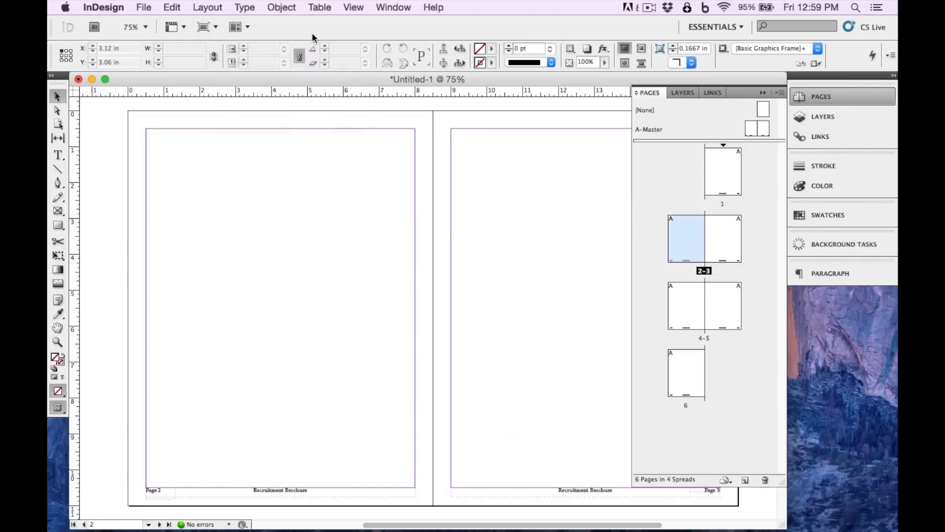
left_click_drag(377, 304, 338, 304)
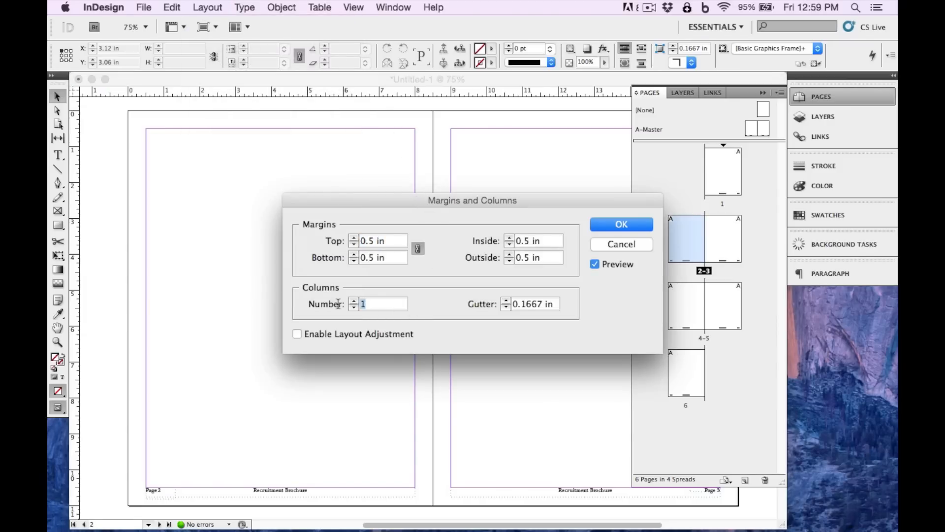
type("5")
left_click(619, 227)
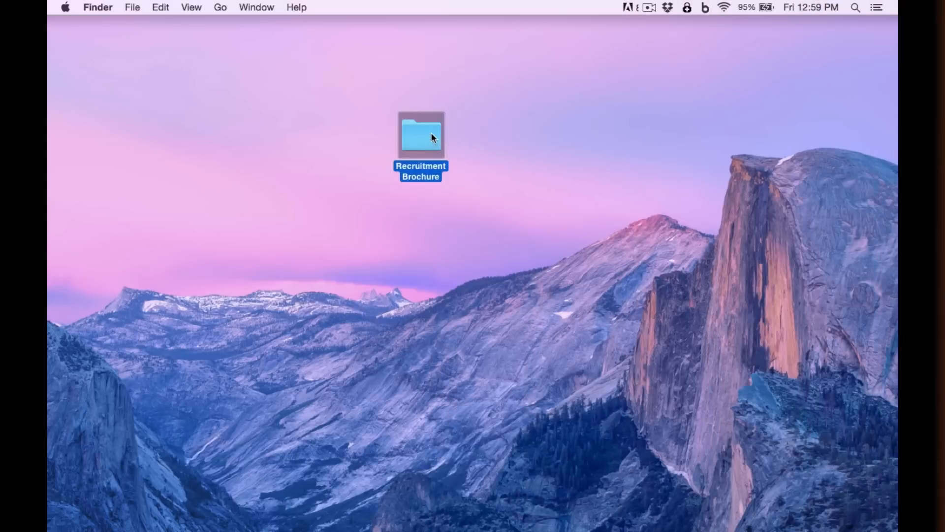
In Finder, examine the Text and Images folders inside the desktop's Recruitment Brochure folder, then return to InDesign
double_click(430, 132)
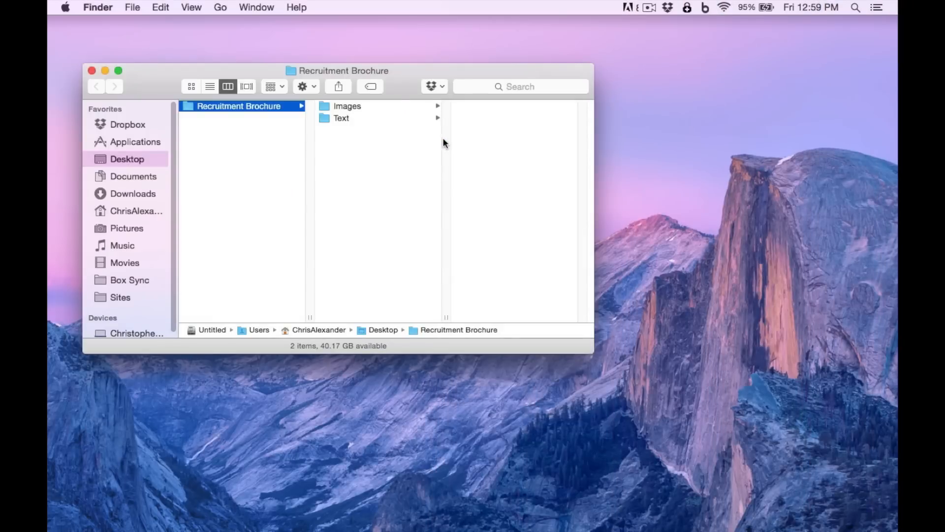
left_click(345, 109)
left_click(341, 119)
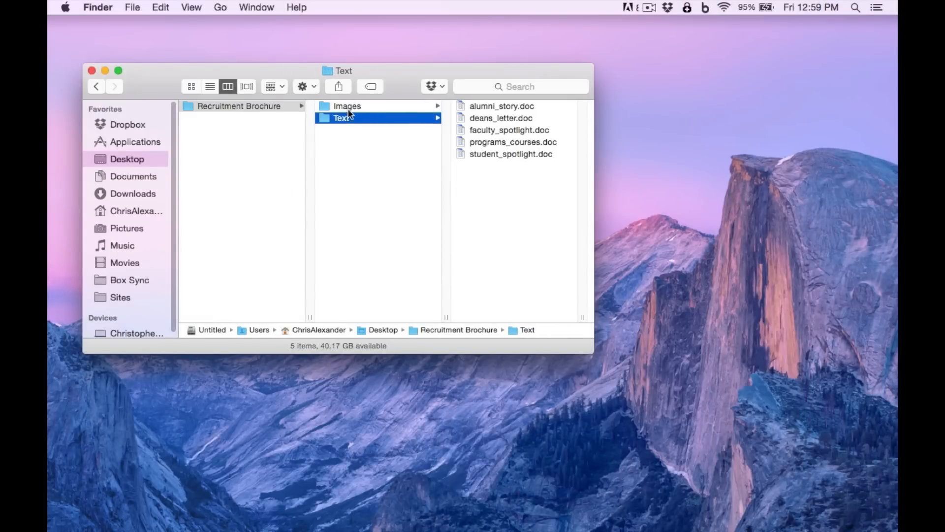
left_click(349, 109)
left_click_drag(130, 73, 404, 46)
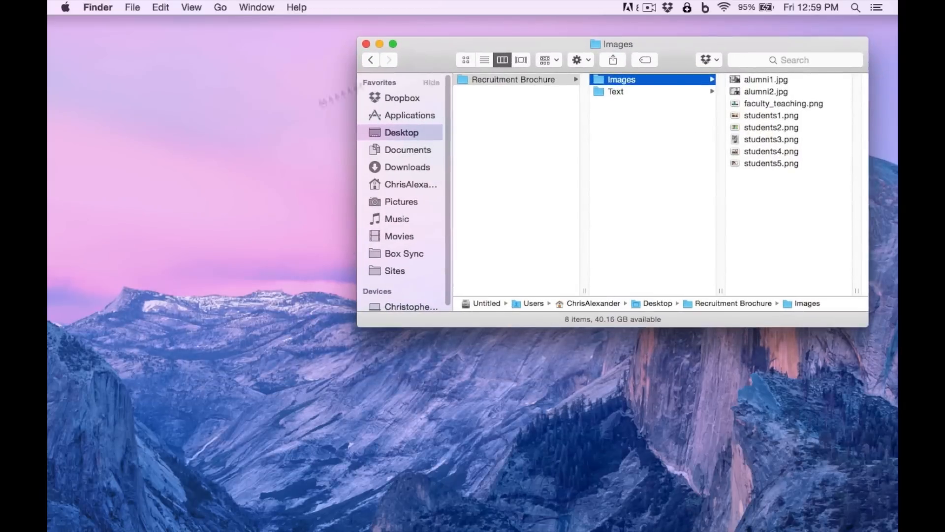
left_click(340, 510)
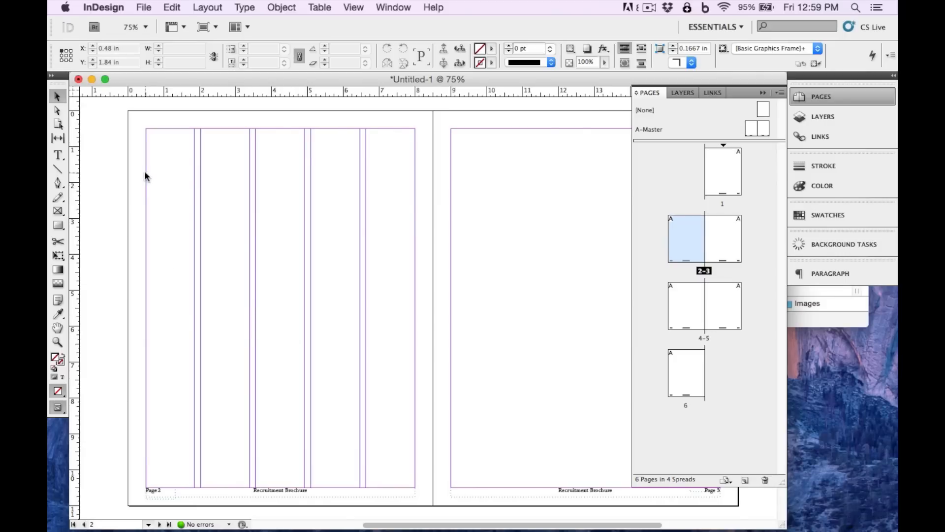
Place alumni2.jpg from the Recruitment Brochure's Images folder on page 2
left_click(145, 7)
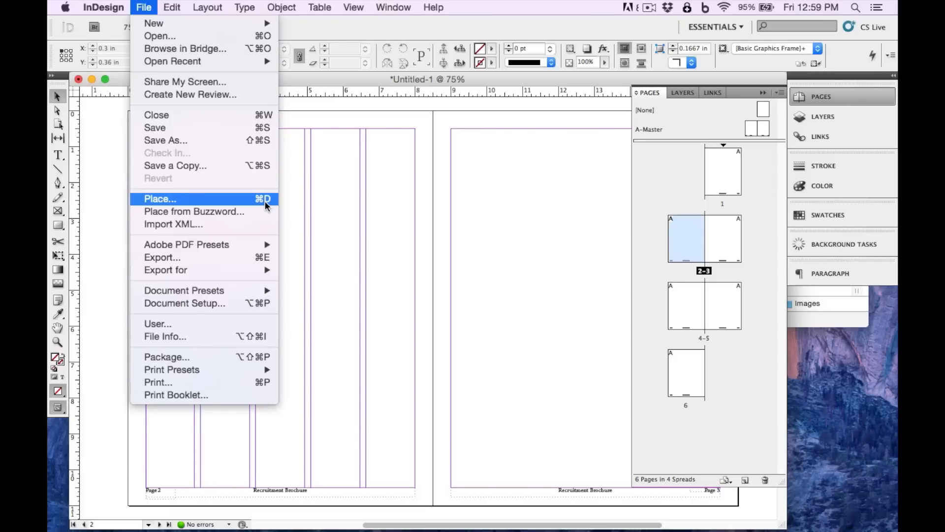
left_click(225, 199)
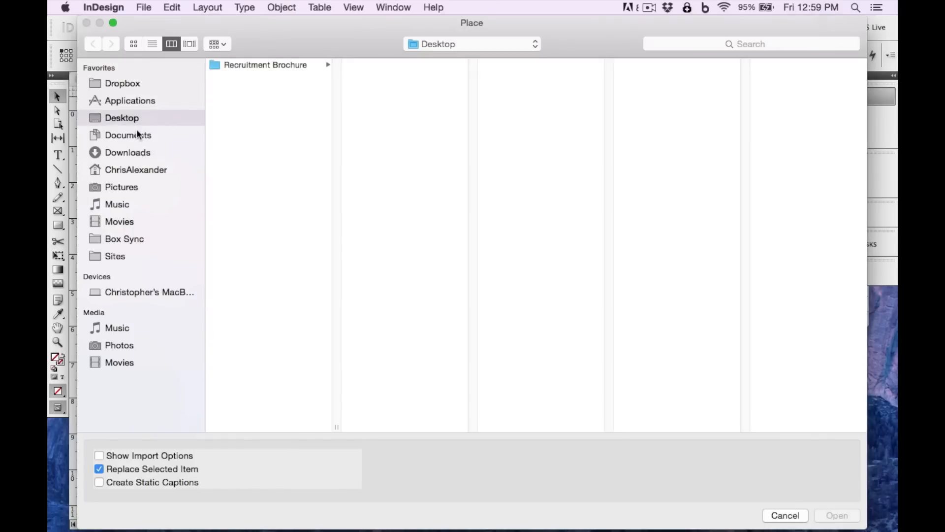
left_click(278, 64)
left_click(373, 66)
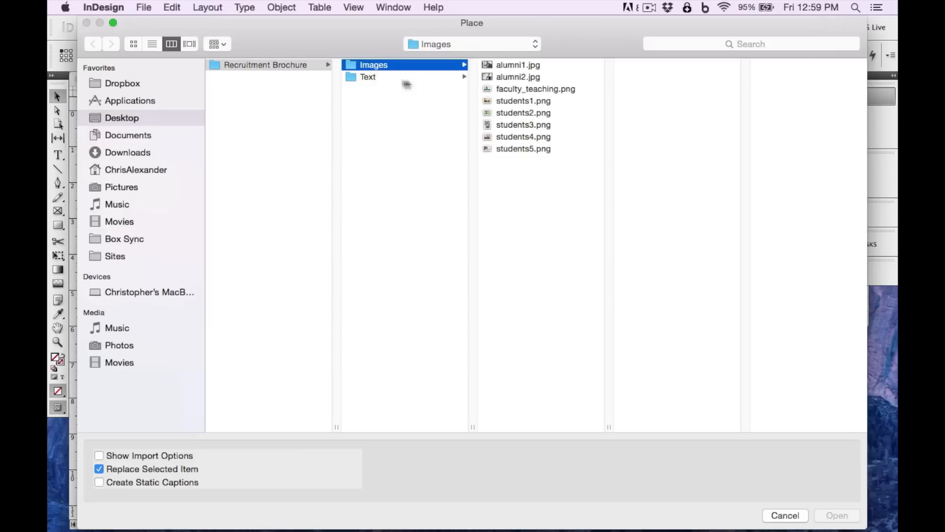
left_click(518, 78)
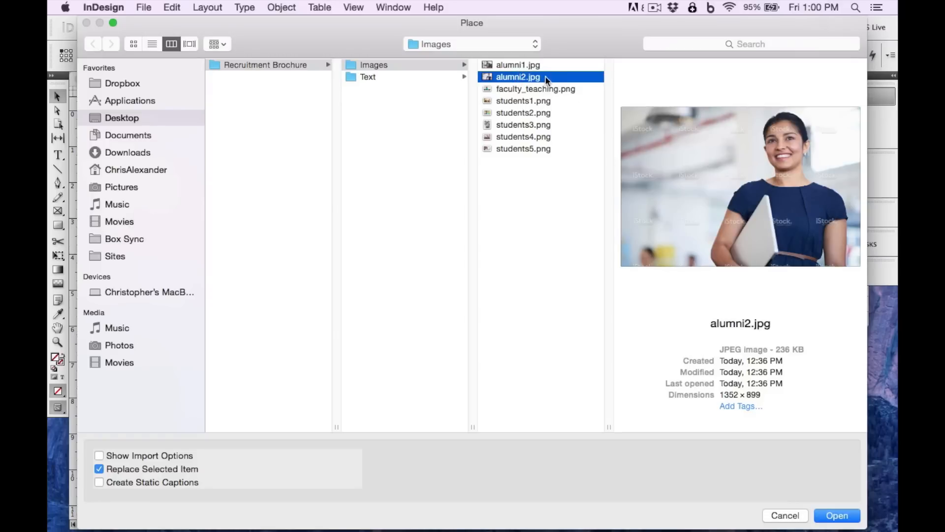
left_click(850, 516)
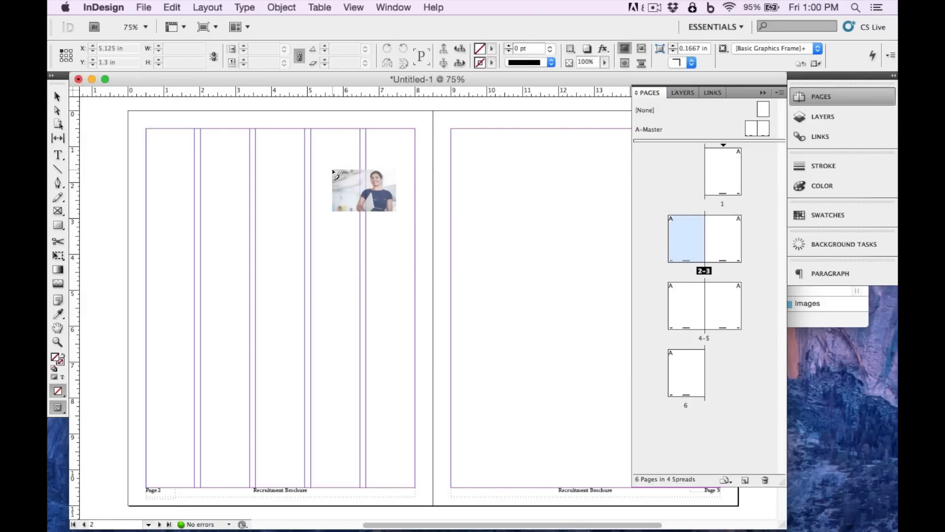
left_click(274, 144)
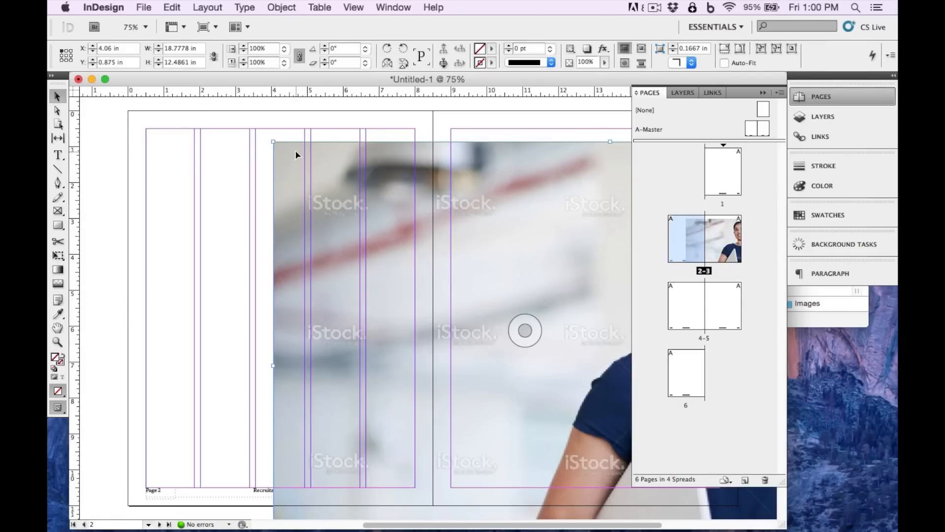
Use Free Transform to scale the photo to about 4.44 by 2.95 in and align it to page 2's upper-left margin corner, spanning three columns
left_click(60, 257)
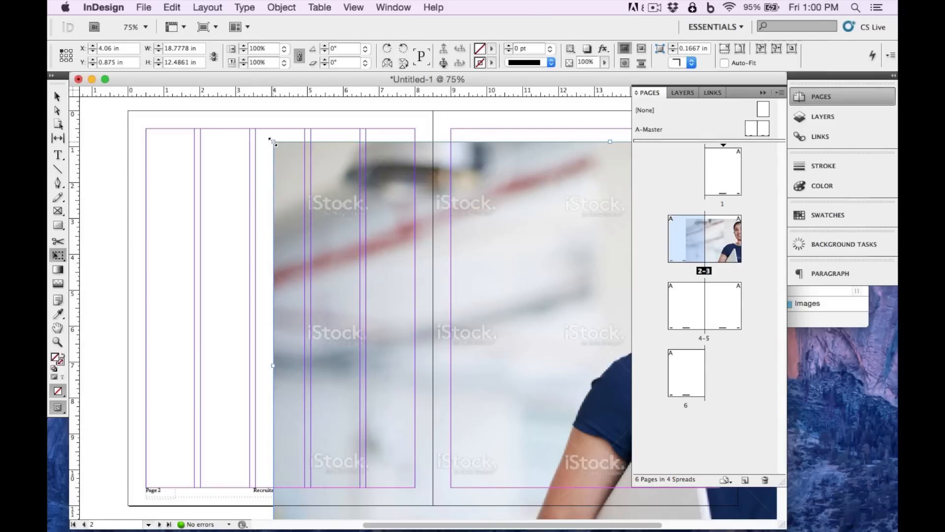
left_click_drag(272, 141, 303, 222)
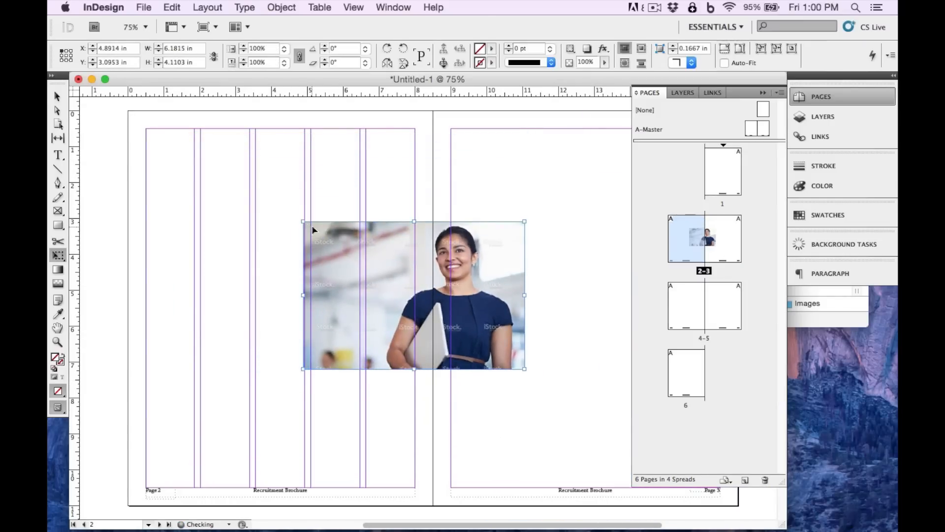
left_click_drag(495, 258, 340, 168)
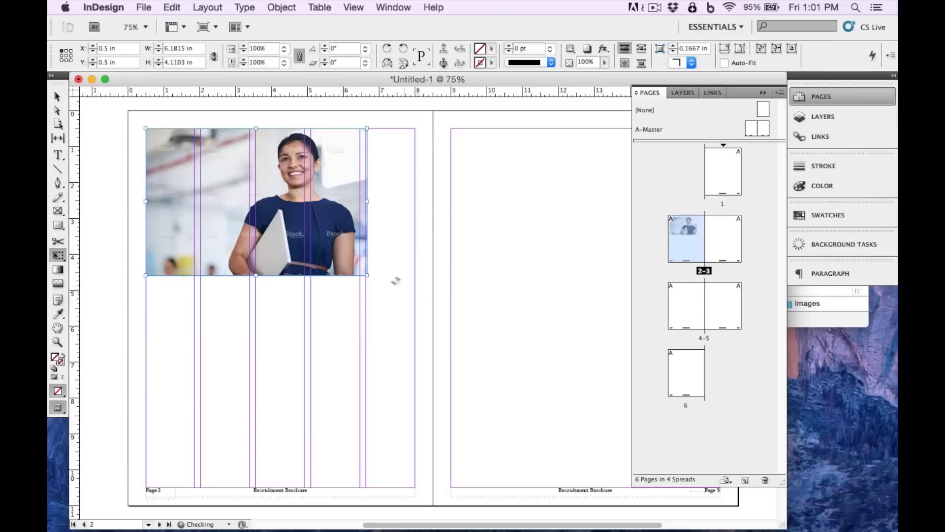
left_click_drag(368, 277, 351, 264)
left_click_drag(358, 266, 300, 239)
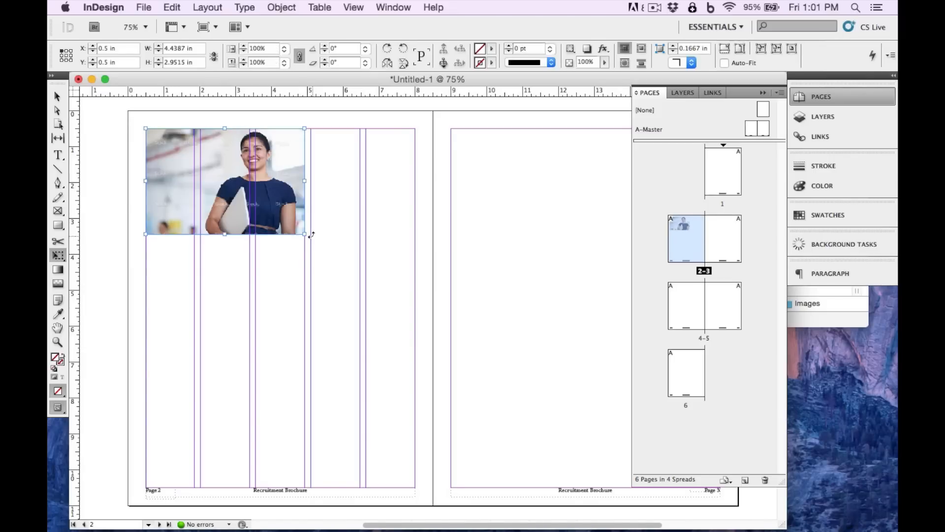
left_click(58, 256)
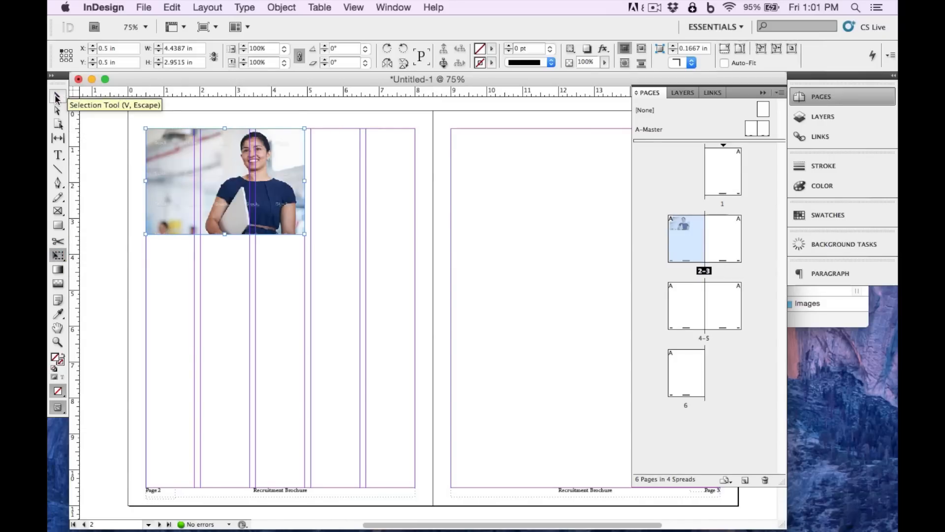
Try enlarging only the photo's frame to about 8.28 by 5.72 in with the Selection tool, and undo it
left_click(56, 98)
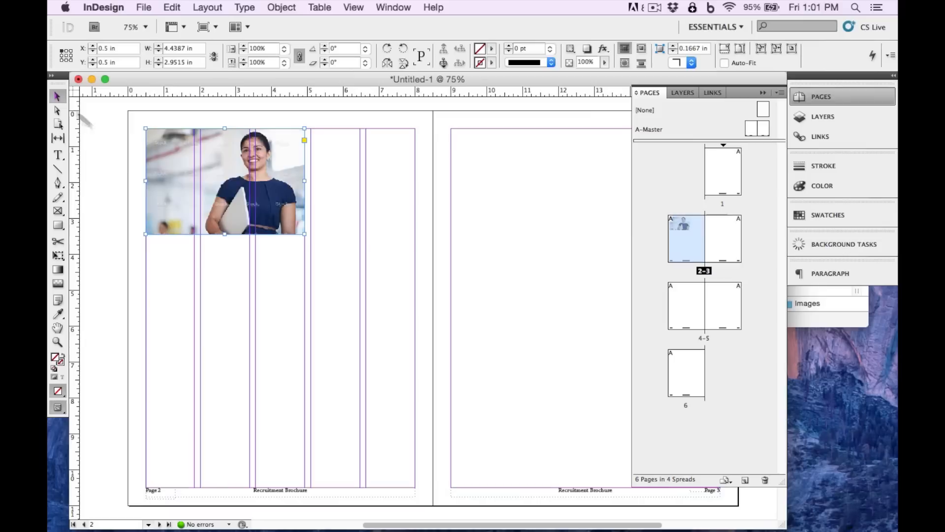
left_click(120, 200)
left_click(257, 193)
left_click_drag(305, 233, 445, 341)
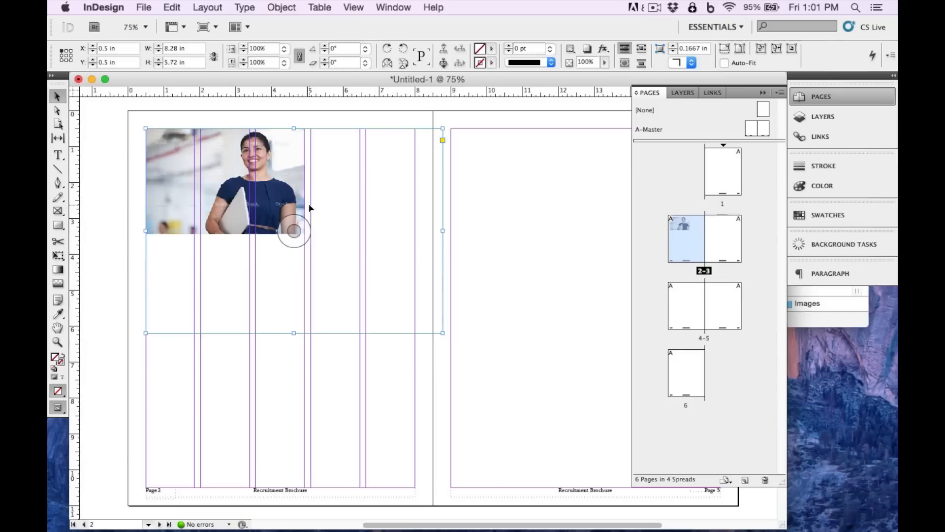
left_click(174, 9)
left_click(176, 24)
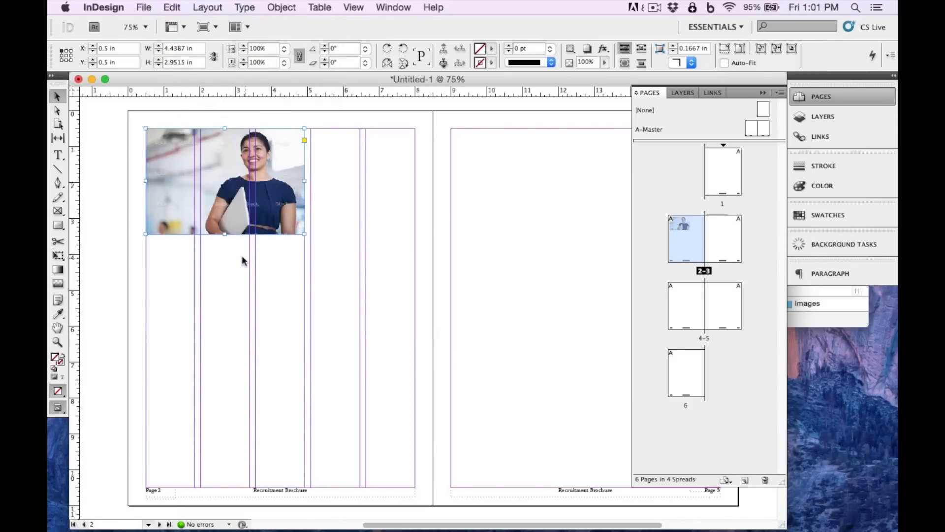
Extend the photo frame's height to about 8.04 in, and scale and reposition the image inside so the woman fills the frame
left_click_drag(224, 235, 225, 416)
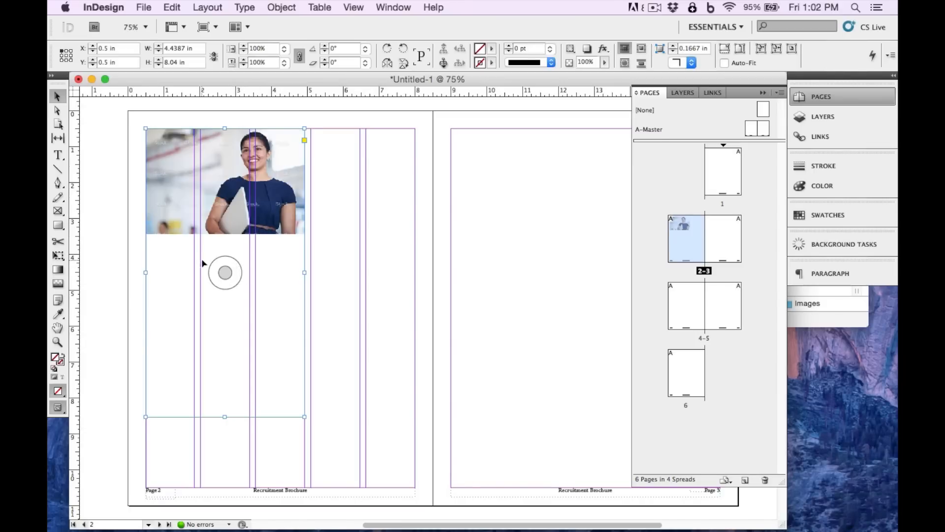
left_click(225, 272)
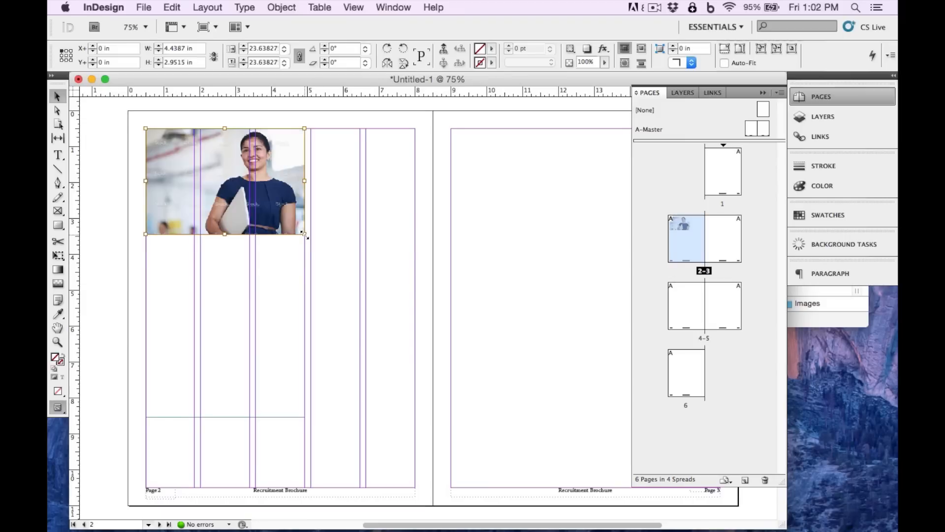
left_click_drag(304, 235, 415, 416)
left_click_drag(282, 266, 261, 278)
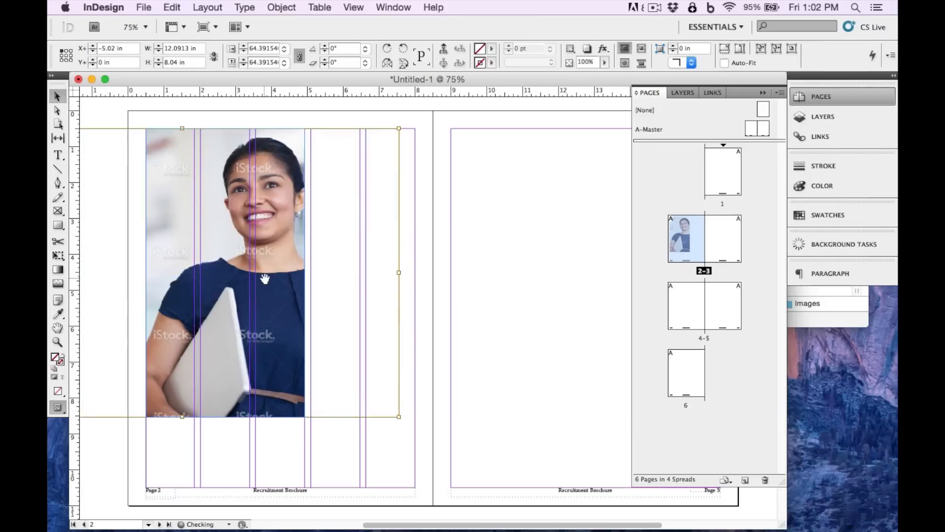
left_click(282, 116)
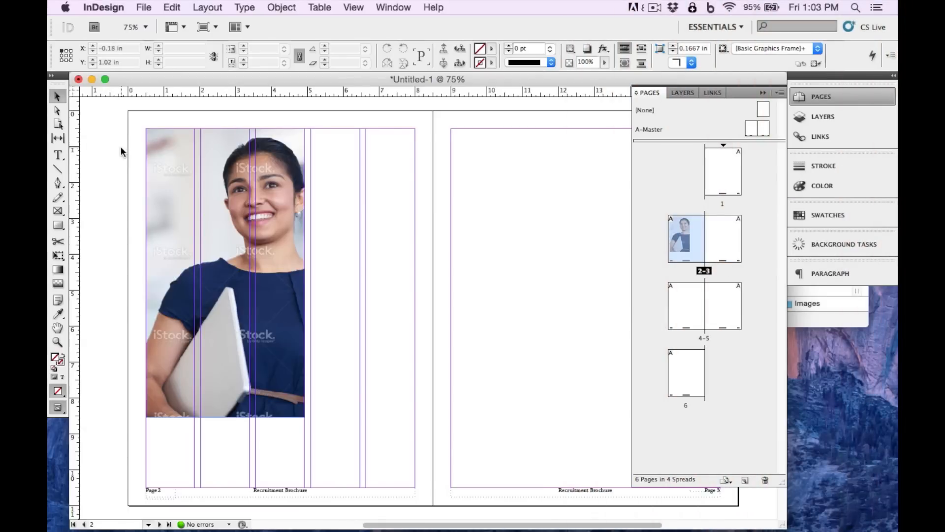
Place alumni_story.doc from the Text folder in page 2's fourth column, and resize its frame across columns four and five to about 2.9 by 7.84 in
left_click(143, 7)
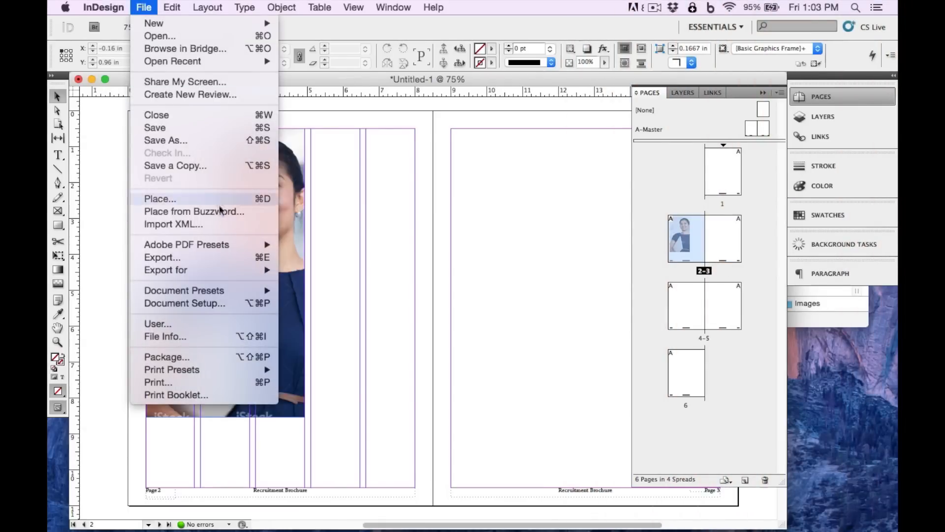
left_click(215, 198)
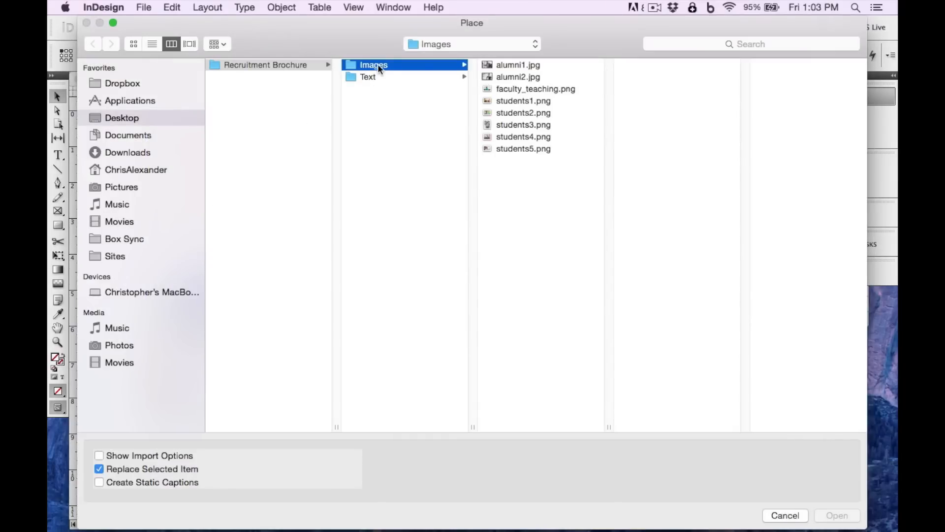
left_click(377, 77)
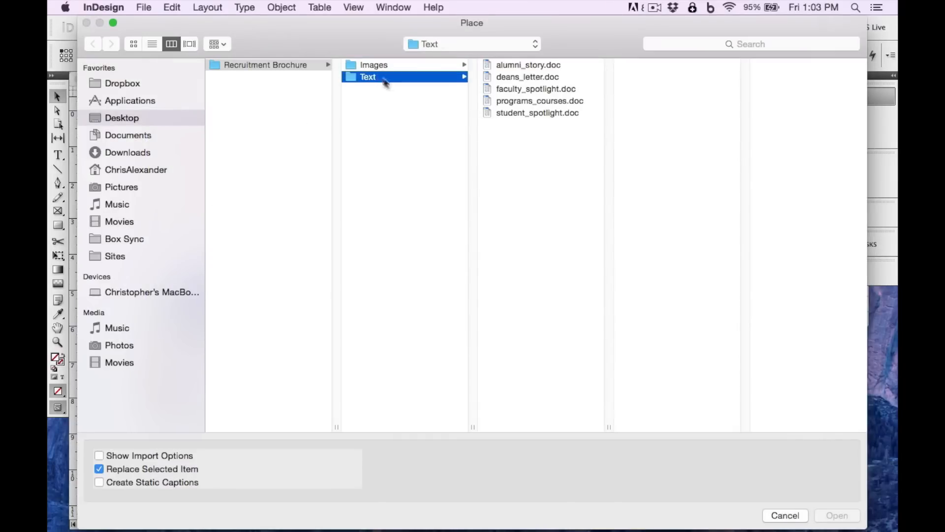
left_click(543, 66)
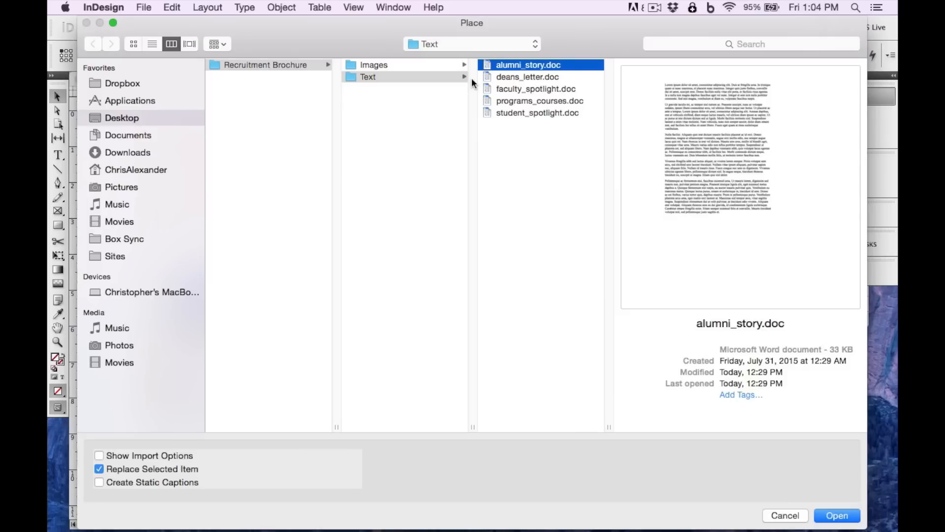
left_click(837, 514)
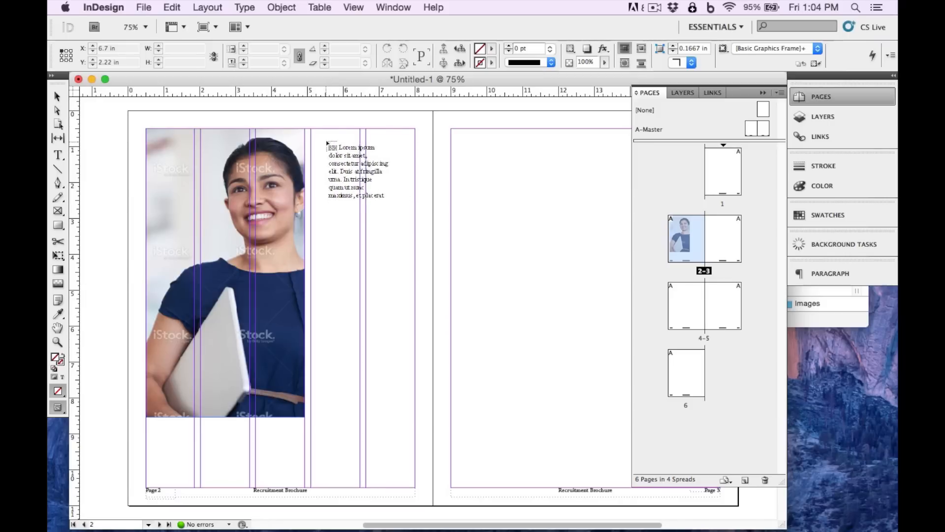
left_click(330, 142)
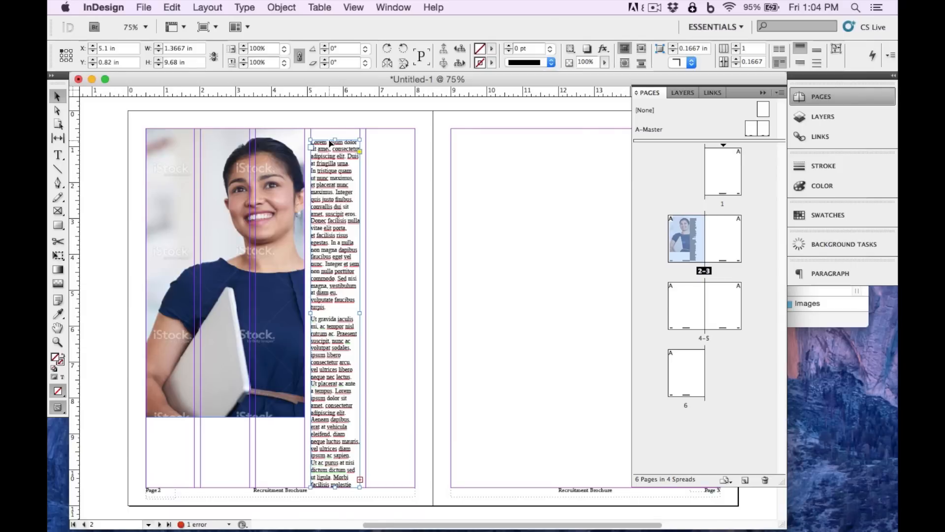
left_click_drag(362, 315, 415, 312)
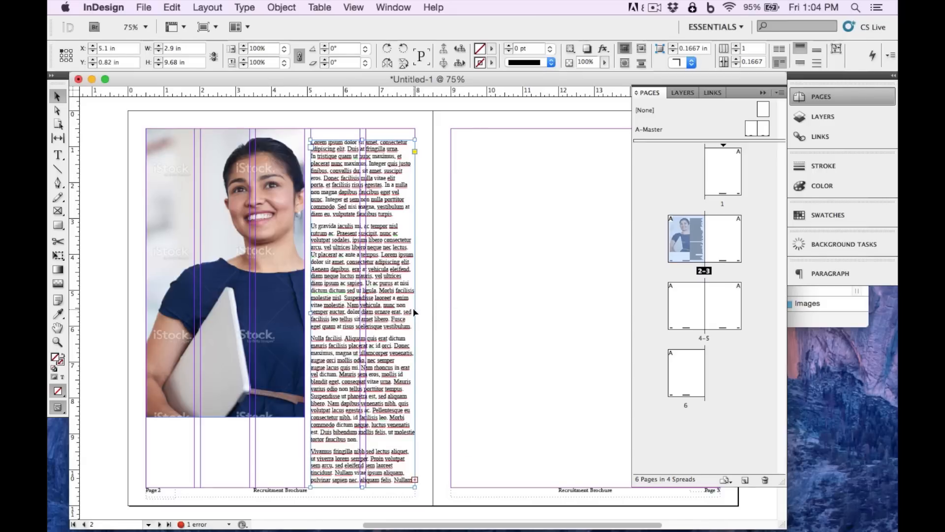
left_click_drag(362, 141, 359, 205)
Examine the end of page 2's text frame for overset text, and view the empty facing page
key("space")
left_click_drag(468, 284, 356, 280)
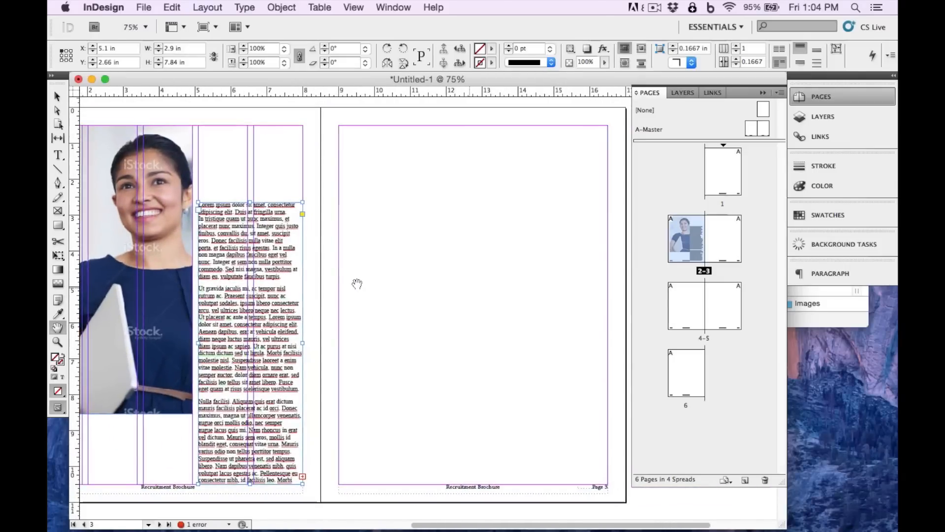
left_click(387, 133)
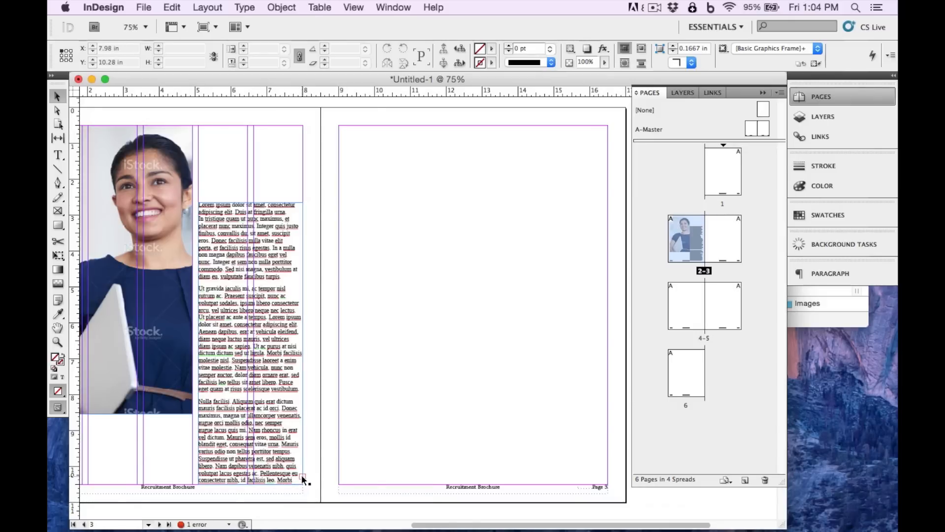
key("super+equal")
key("super+equal")
left_click(58, 327)
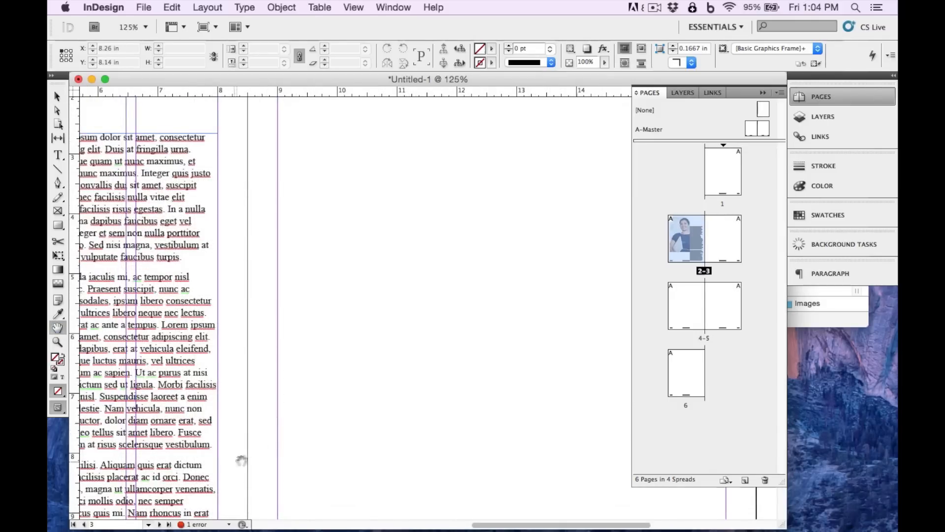
left_click_drag(241, 461, 343, 449)
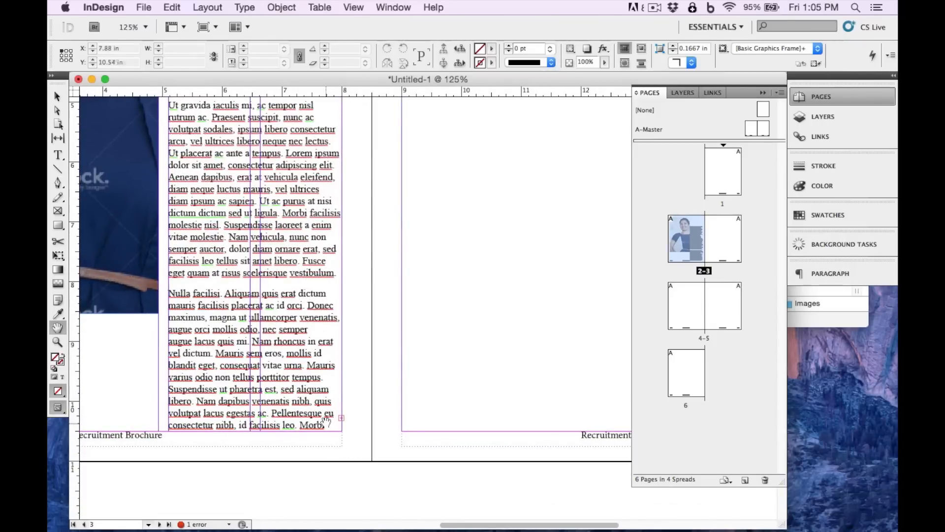
left_click_drag(323, 365, 271, 425)
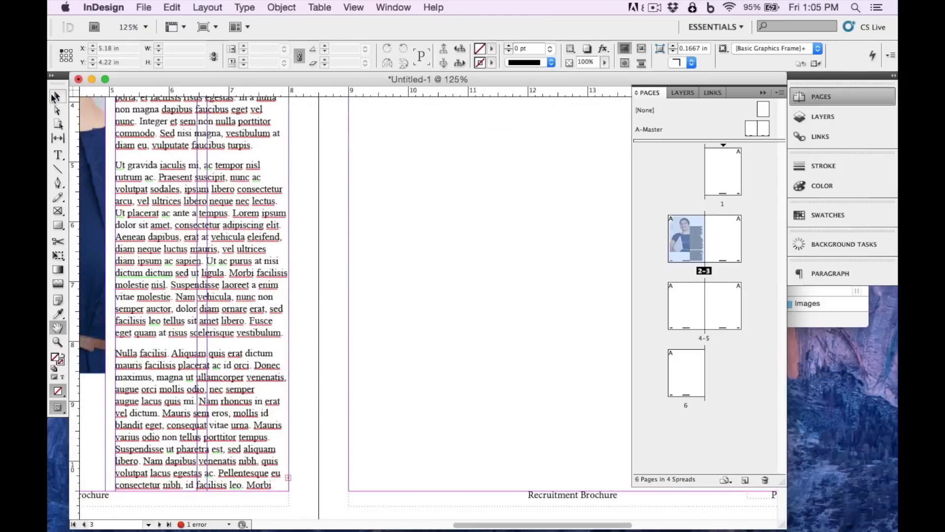
left_click(58, 96)
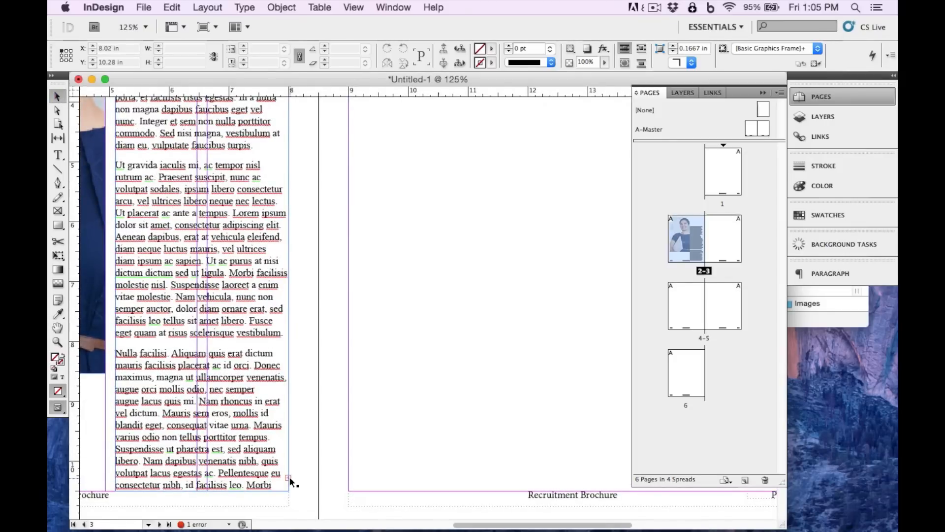
key("super+minus")
left_click(58, 327)
left_click_drag(410, 278, 254, 344)
key("super+minus")
left_click_drag(414, 252, 459, 277)
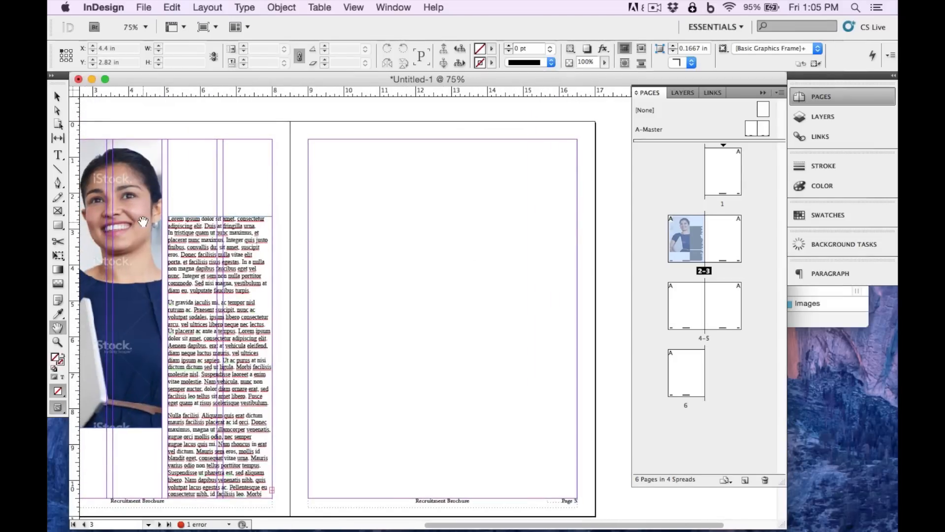
Divide page 3 into five columns, keeping its 0.5 in margins and 0.1667 in gutter
double_click(722, 242)
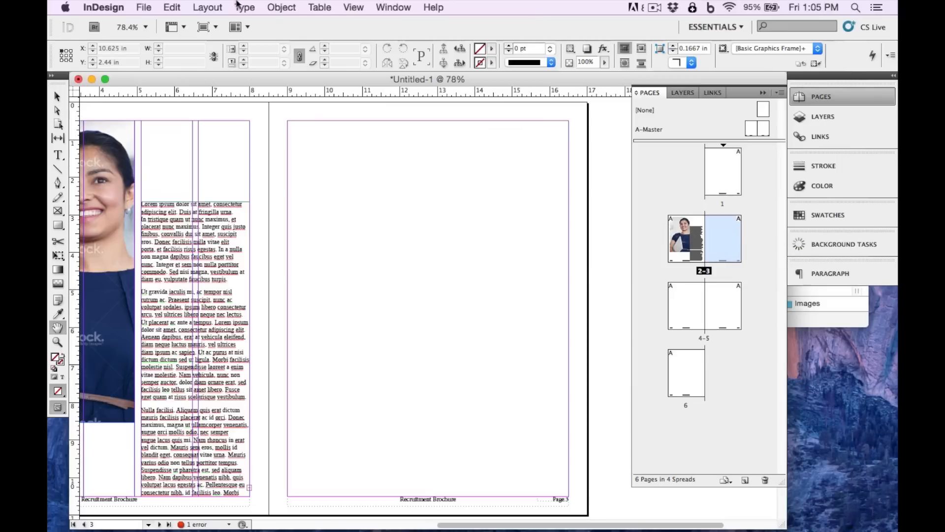
left_click(211, 6)
left_click(217, 36)
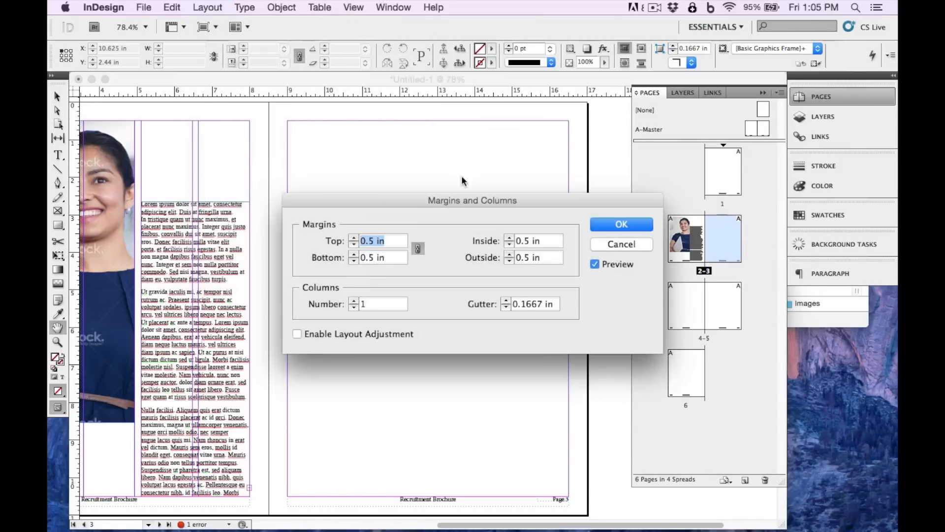
left_click(351, 303)
type("5")
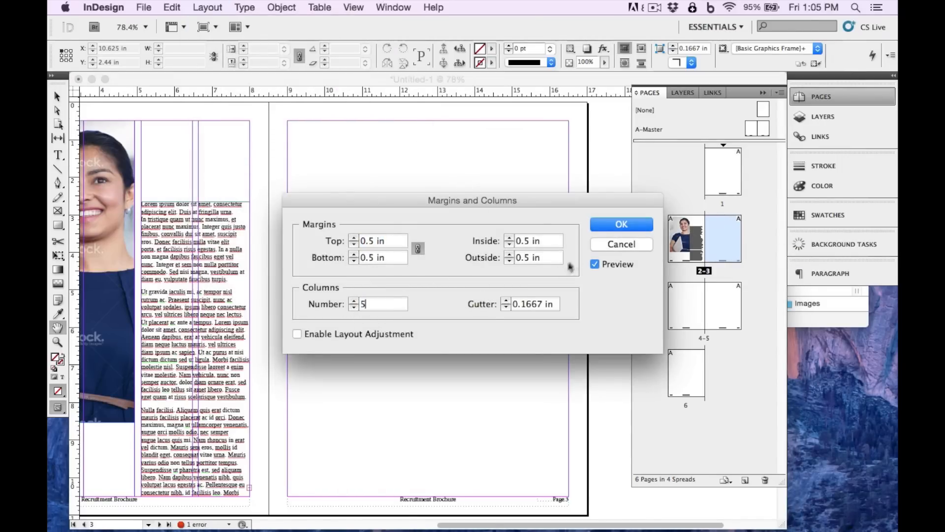
left_click(605, 224)
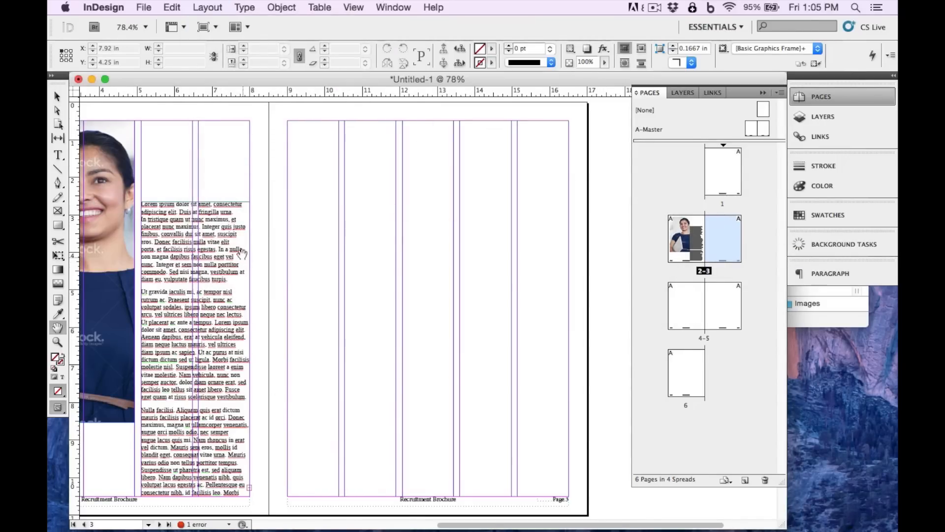
Thread page 2's overset text into page 3's first column, and resize the new frame across columns one and two to about 2.9 by 10 in
left_click(56, 100)
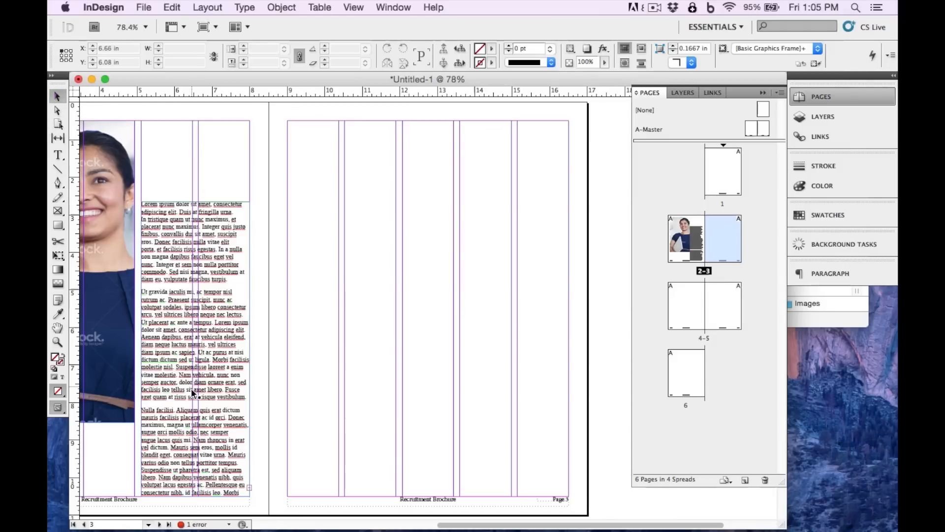
left_click(250, 486)
left_click(249, 488)
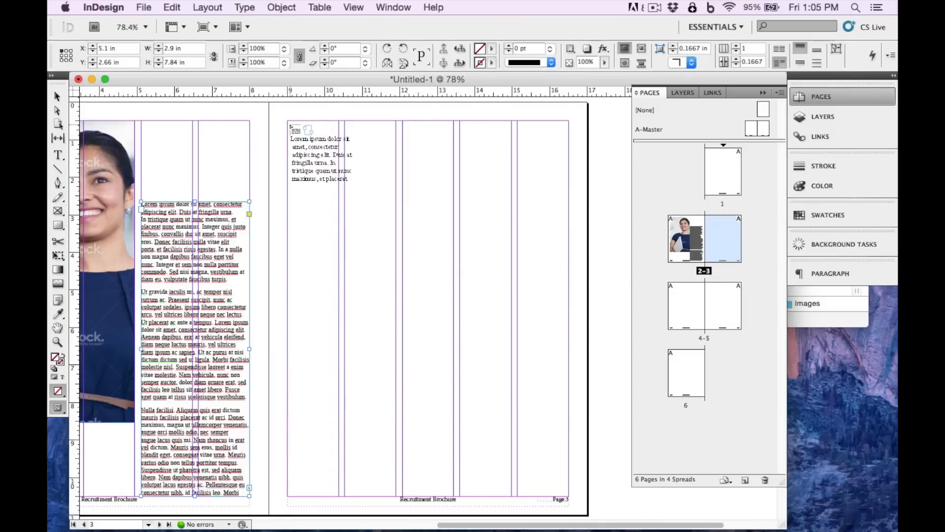
left_click(288, 123)
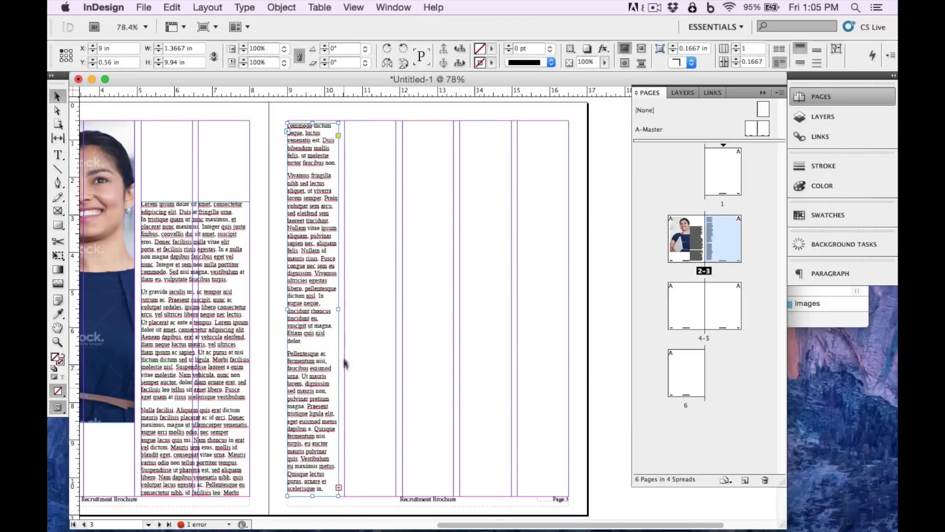
left_click_drag(339, 309, 397, 311)
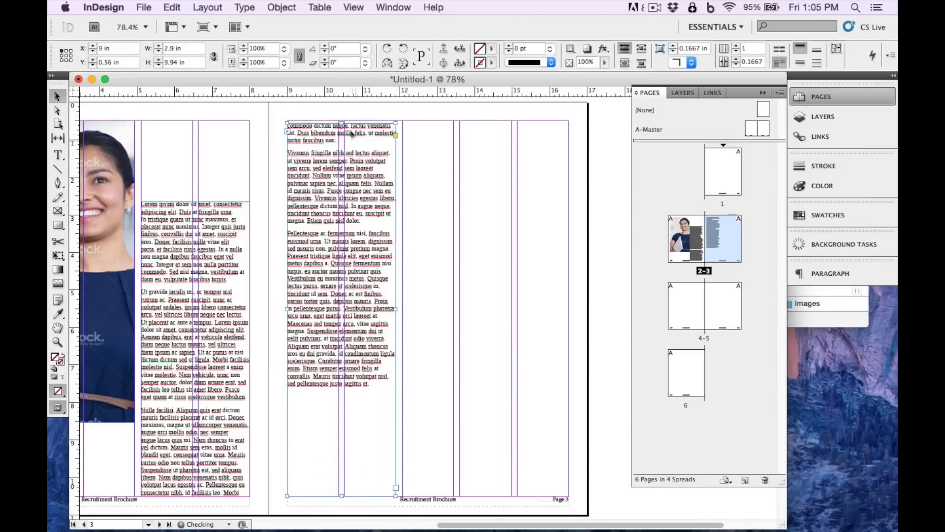
left_click_drag(343, 125, 342, 121)
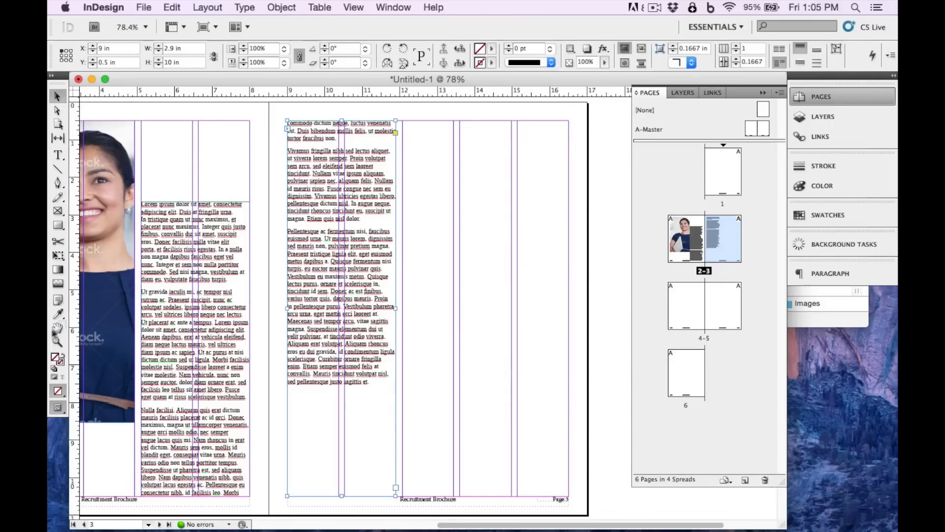
Examine how the story flows between the linked frames on pages 2 and 3 by selecting text across them and testing page 2's frame edge
key("h")
left_click_drag(231, 290, 292, 288)
left_click(58, 96)
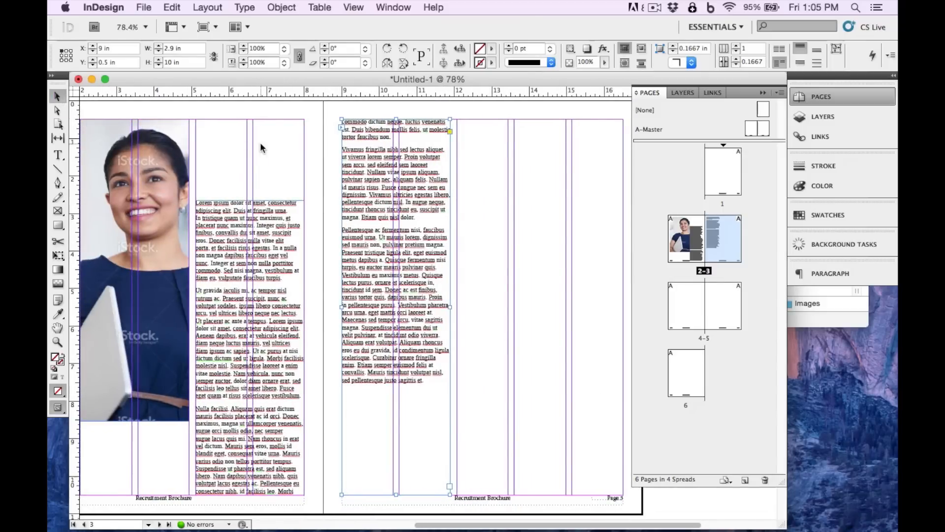
left_click(265, 147)
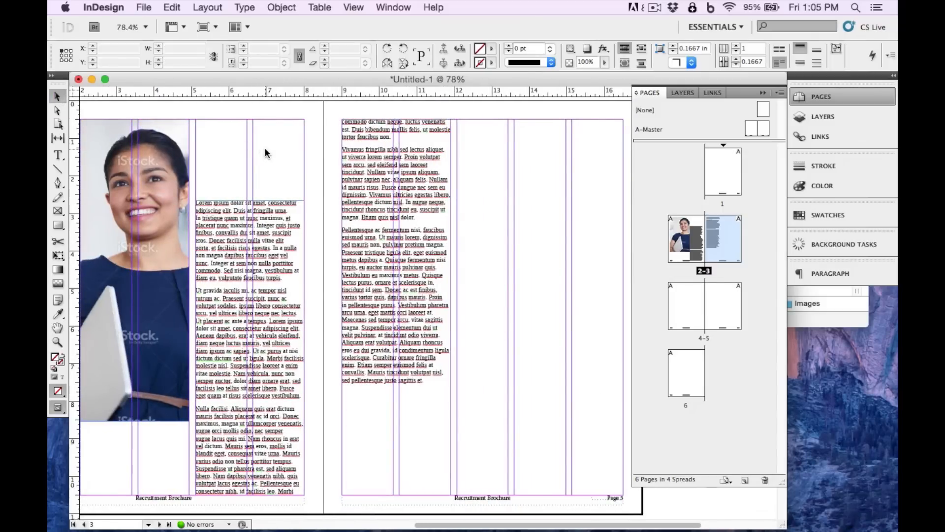
double_click(266, 360)
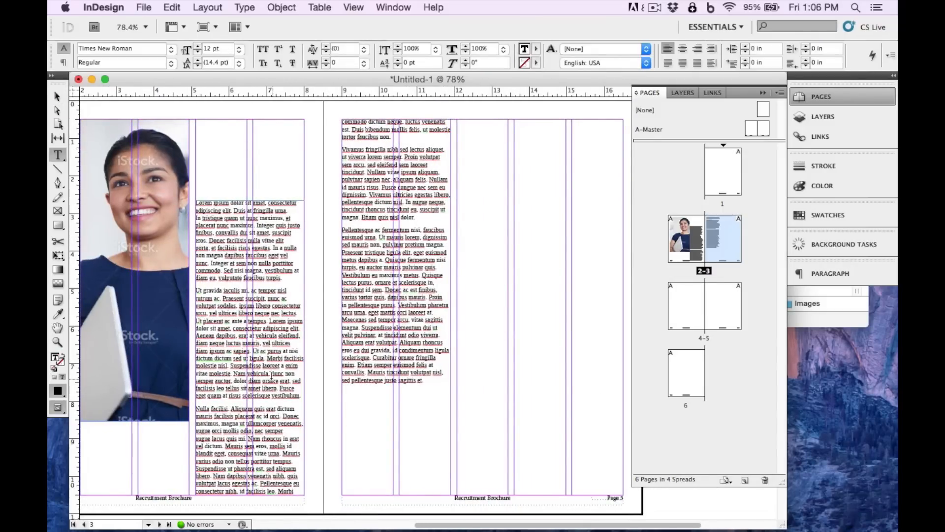
left_click_drag(265, 365, 372, 301)
left_click(371, 301)
left_click(57, 96)
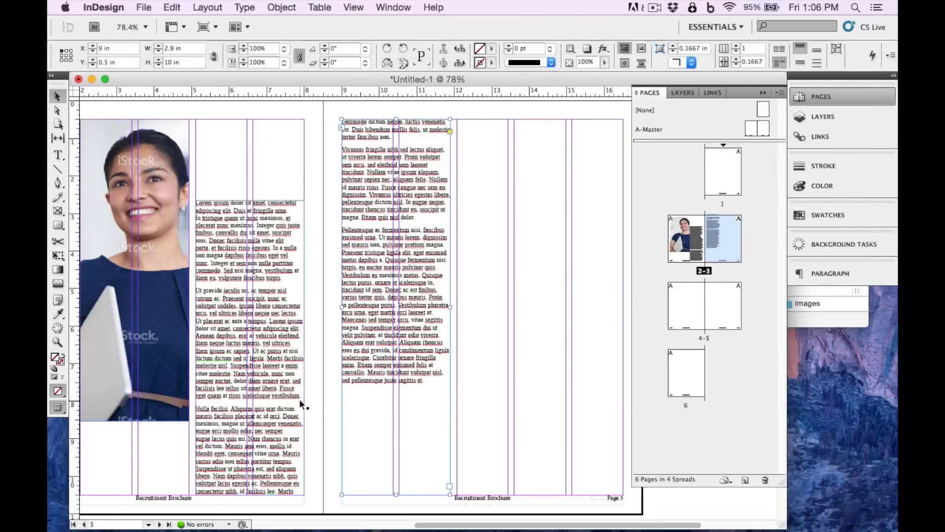
left_click(258, 494)
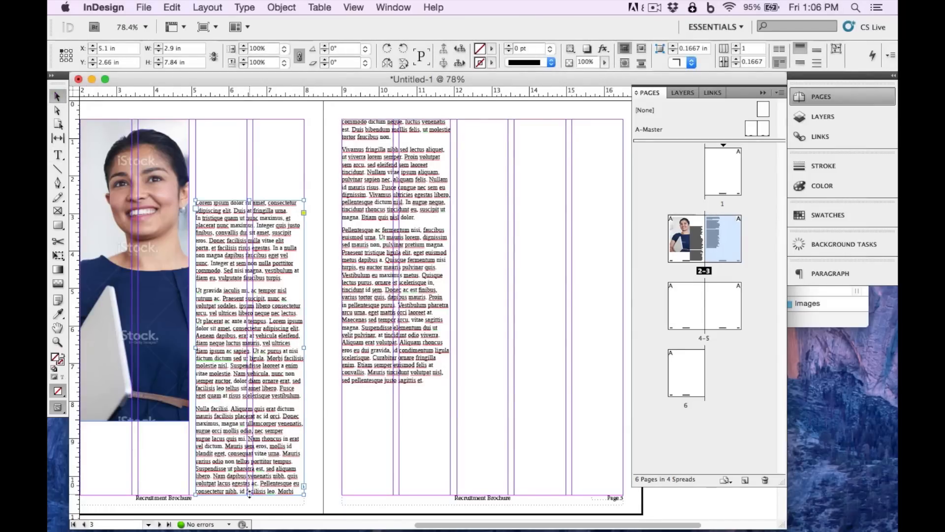
mouse_move(250, 495)
left_mouse_down()
mouse_move(251, 345)
mouse_move(246, 493)
left_mouse_up()
Shift the photo slightly left inside its frame on page 2, to a horizontal content offset of about -5.22 in
left_click(58, 328)
left_click_drag(350, 297, 340, 296)
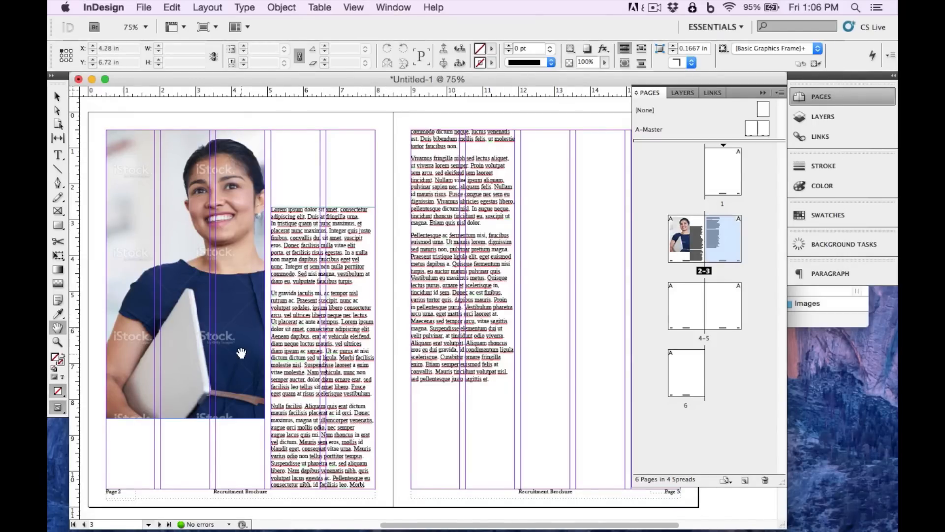
left_click(58, 96)
left_click(333, 234)
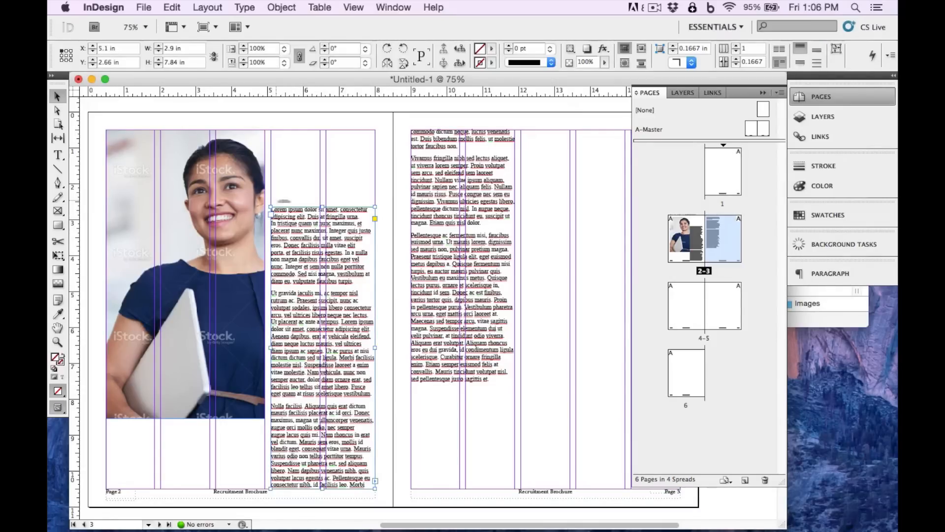
left_click(196, 268)
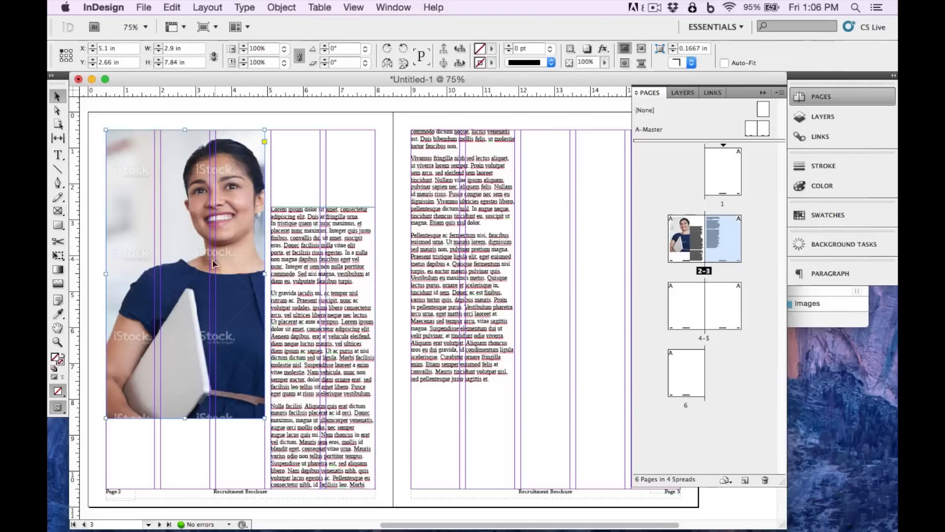
left_click(186, 274)
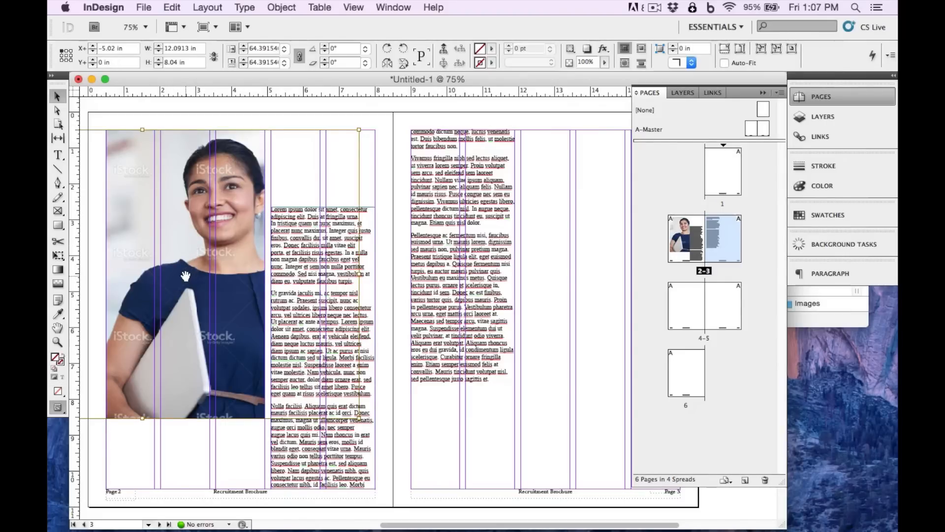
mouse_move(185, 276)
left_mouse_down()
mouse_move(207, 279)
mouse_move(178, 275)
left_mouse_up()
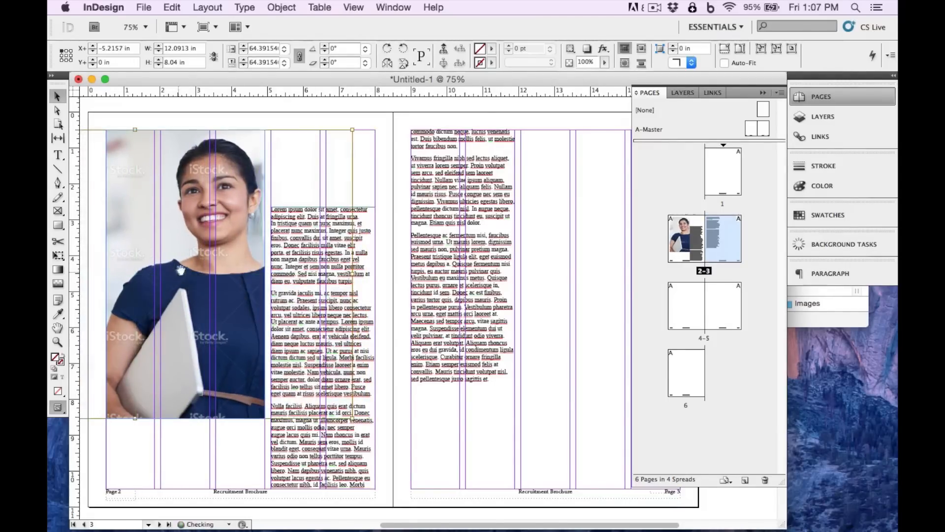
left_click(235, 115)
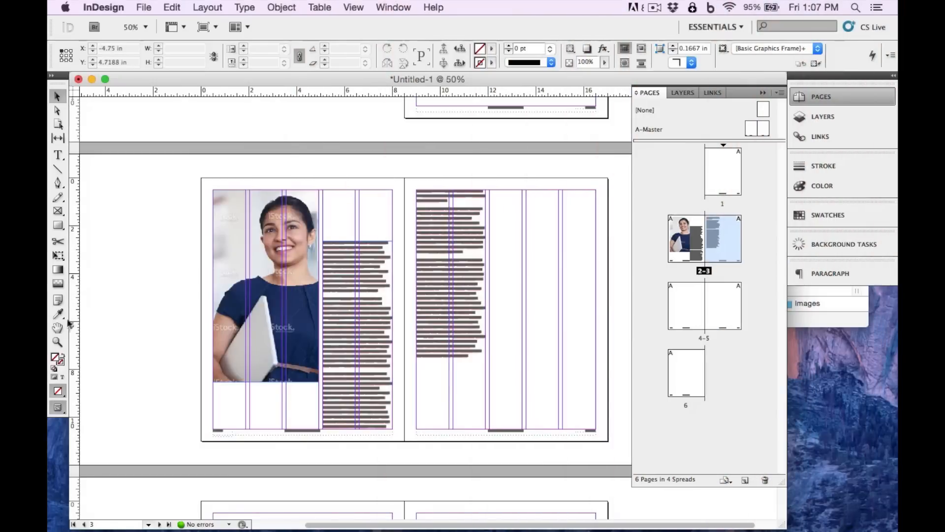
Select and copy the photo and both text frames on the pages 2–3 spread
left_click(57, 328)
left_click_drag(344, 333, 308, 283)
key("v")
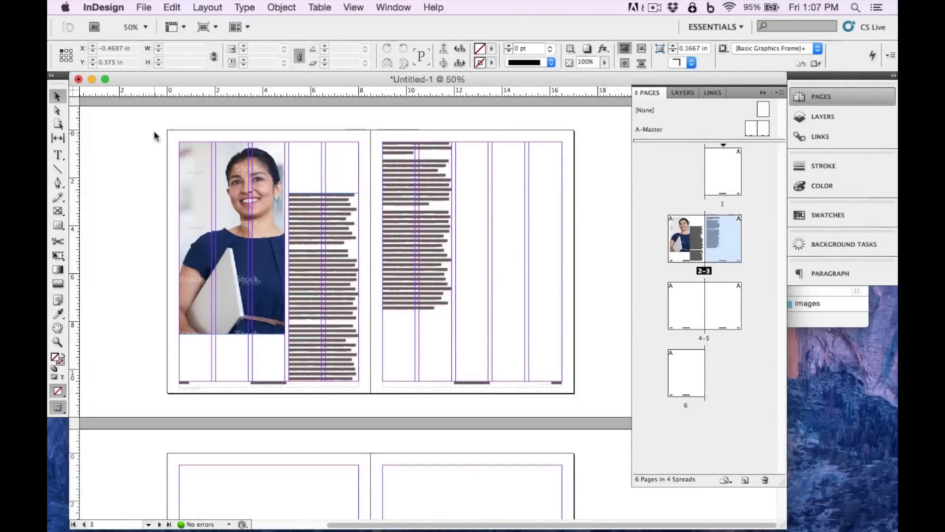
left_click_drag(154, 136, 462, 400)
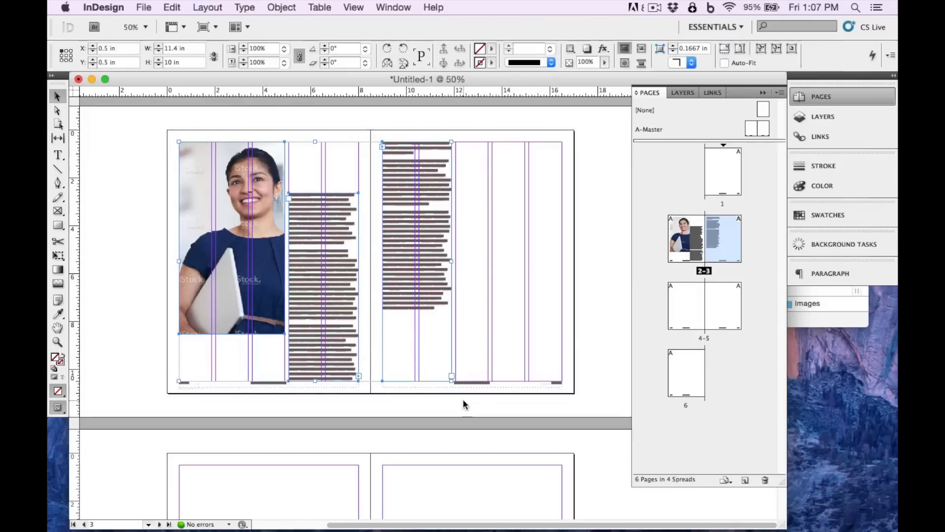
Paste the copied photo and text frames onto the pages 4–5 spread, and align the group with page 4's left margin
scroll(347, 300, "down", 3)
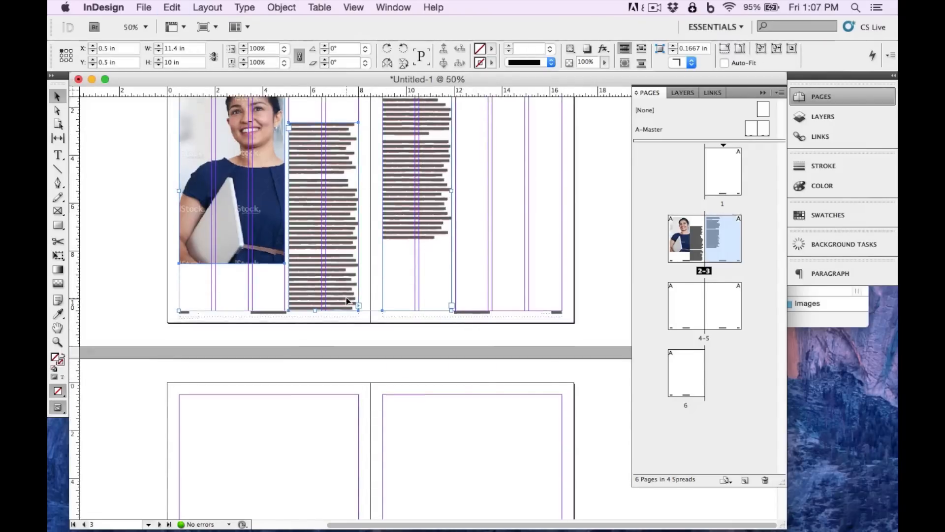
scroll(345, 300, "down", 10)
double_click(682, 308)
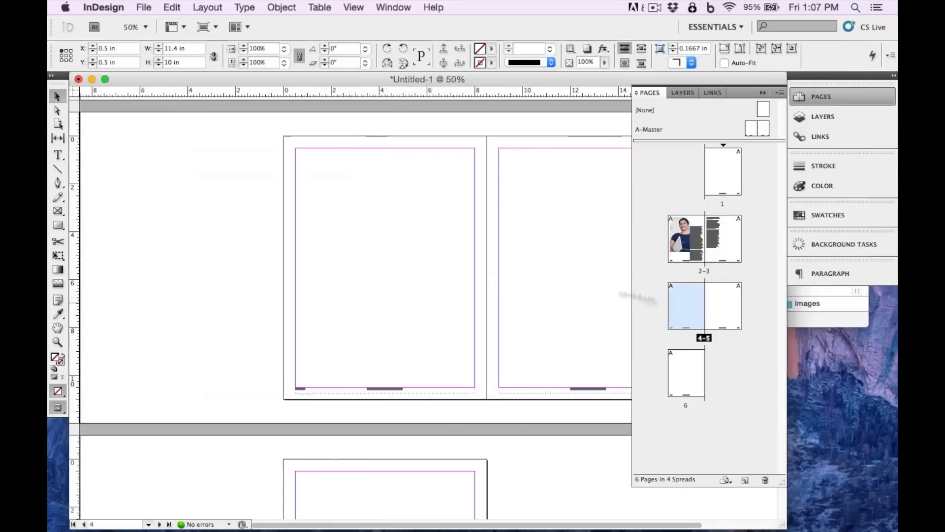
left_click(58, 327)
left_click_drag(462, 276, 347, 296)
left_click(57, 96)
key("super+alt+shift+v")
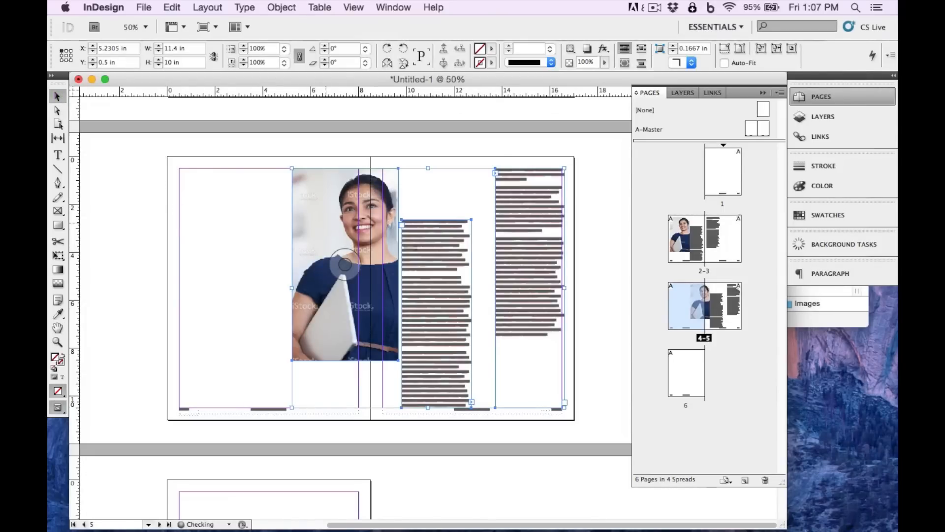
left_click_drag(416, 246, 305, 248)
left_click(231, 264)
Divide pages 4 and 5 into five columns each, keeping the 0.5 in margins and 0.1667 in gutter
key("super+equal")
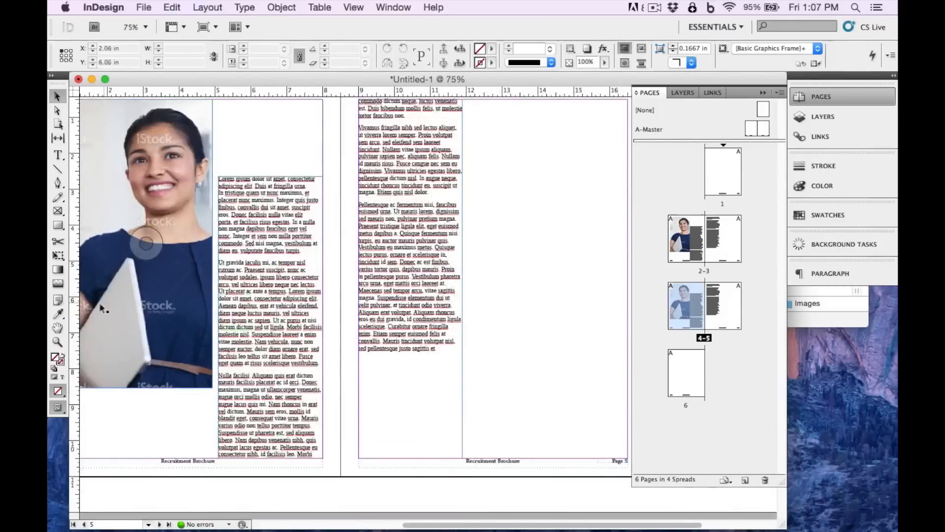
scroll(210, 218, "left", 5)
scroll(210, 217, "up", 1)
left_click(192, 158)
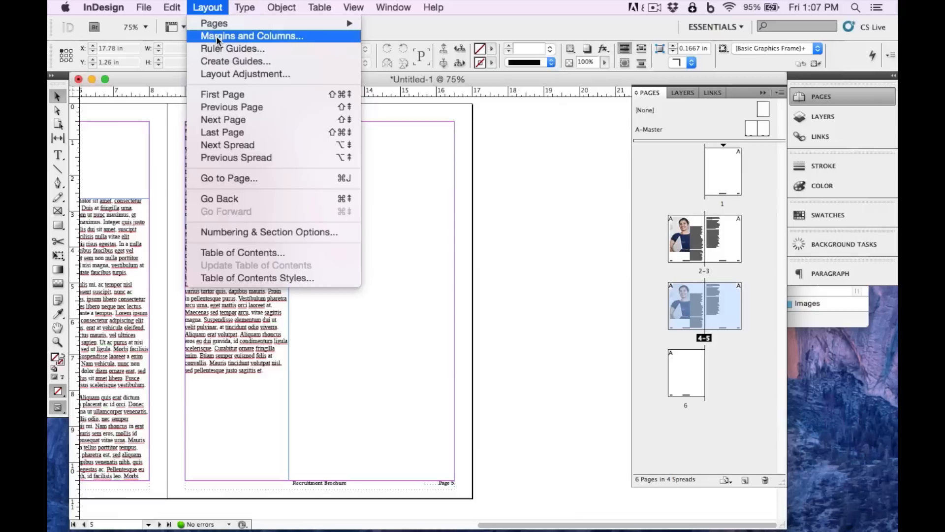
left_click(217, 36)
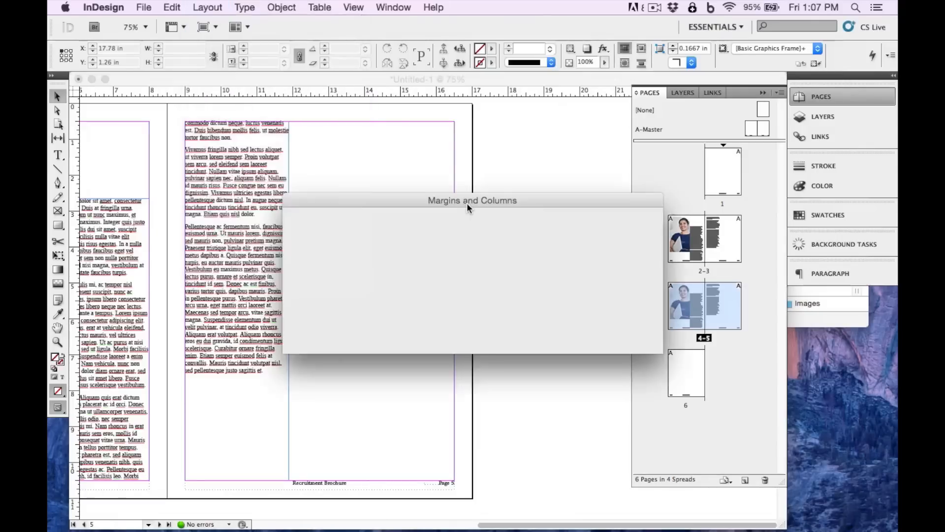
left_click(365, 304)
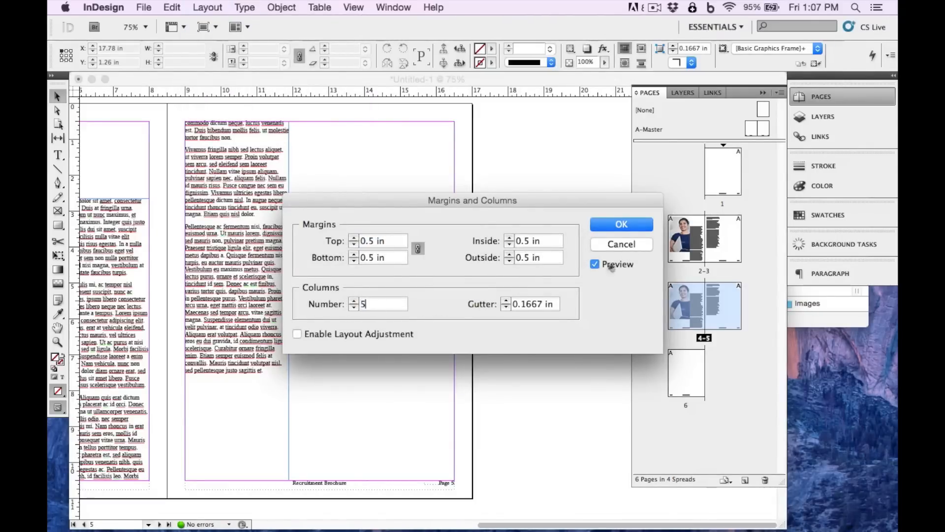
left_click(622, 224)
Move page 4's photo straight down near the bottom margin, to a Y position of about 2.32 in
left_click(58, 327)
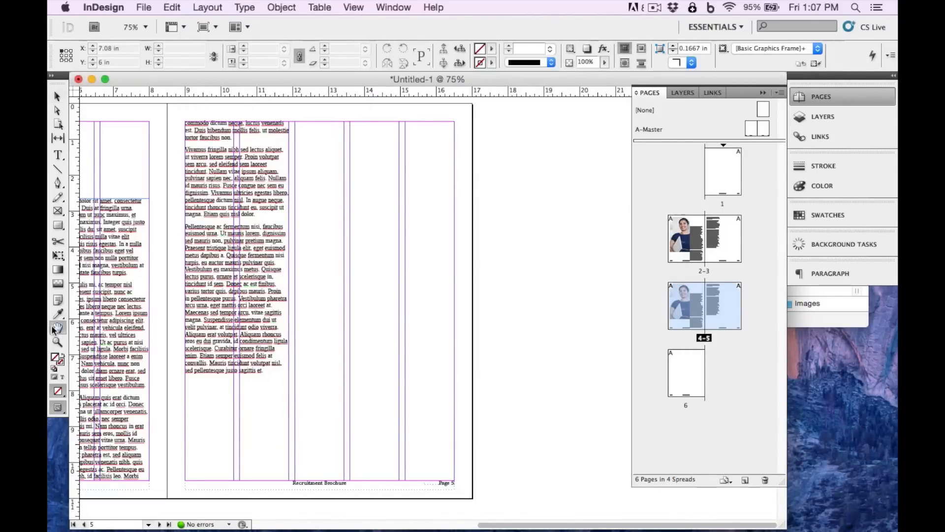
left_click_drag(185, 299, 404, 302)
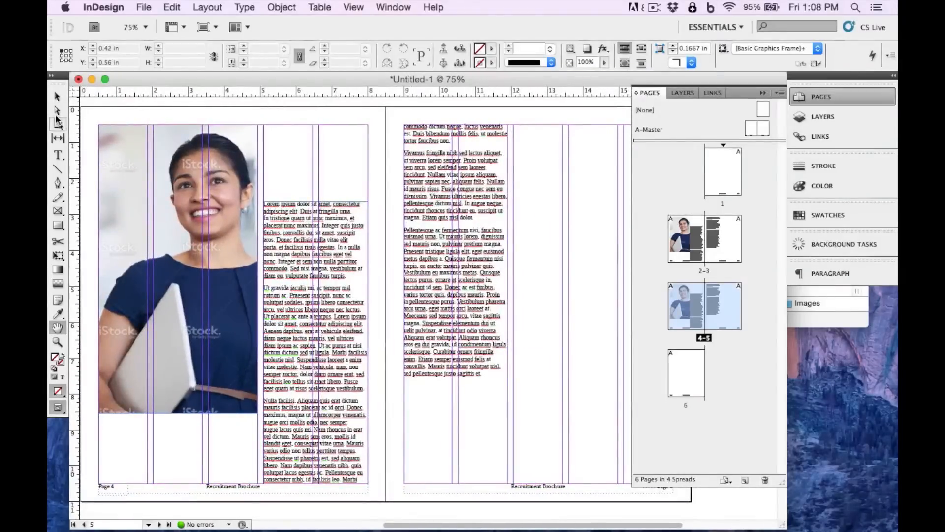
left_click(58, 96)
left_click(177, 268)
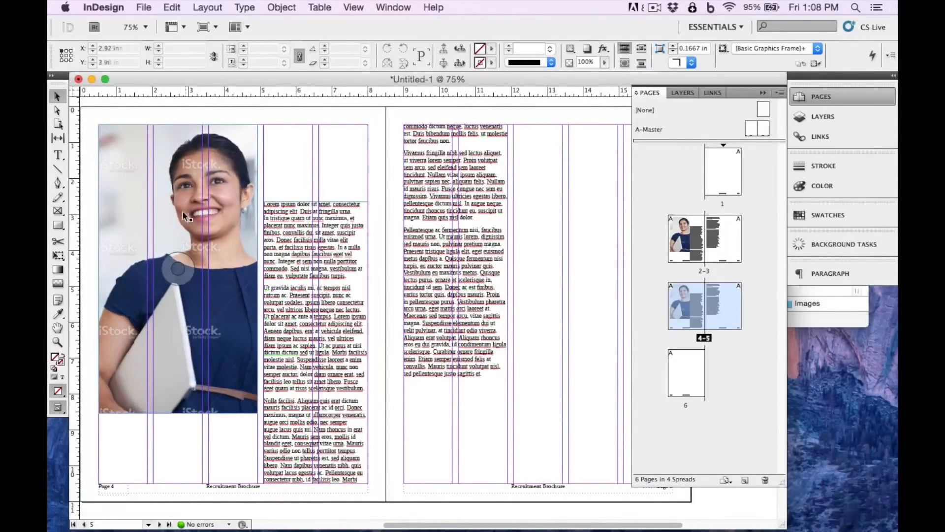
left_click_drag(182, 211, 180, 273)
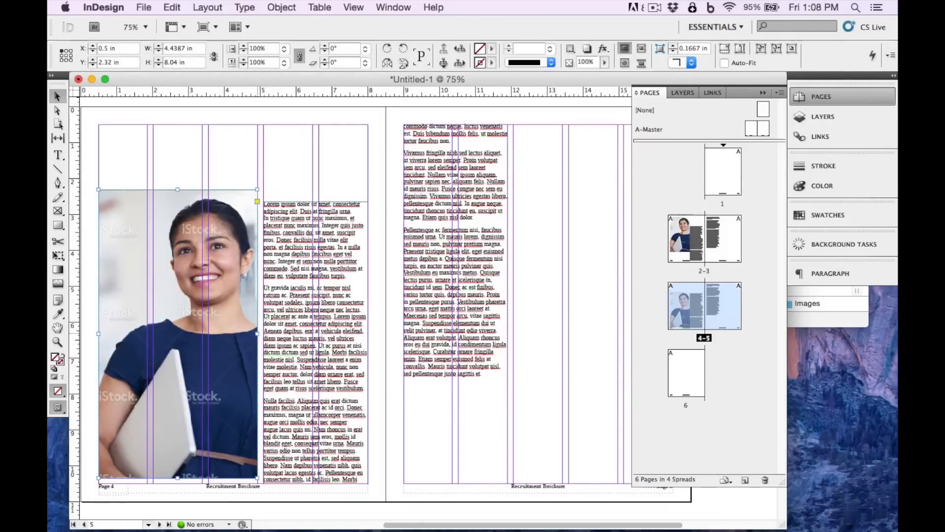
Move page 4's text frame off the photo toward page 5, and widen the photo frame across all five columns to about 7.5 in
left_click_drag(255, 336, 299, 336)
left_click_drag(345, 249, 407, 151)
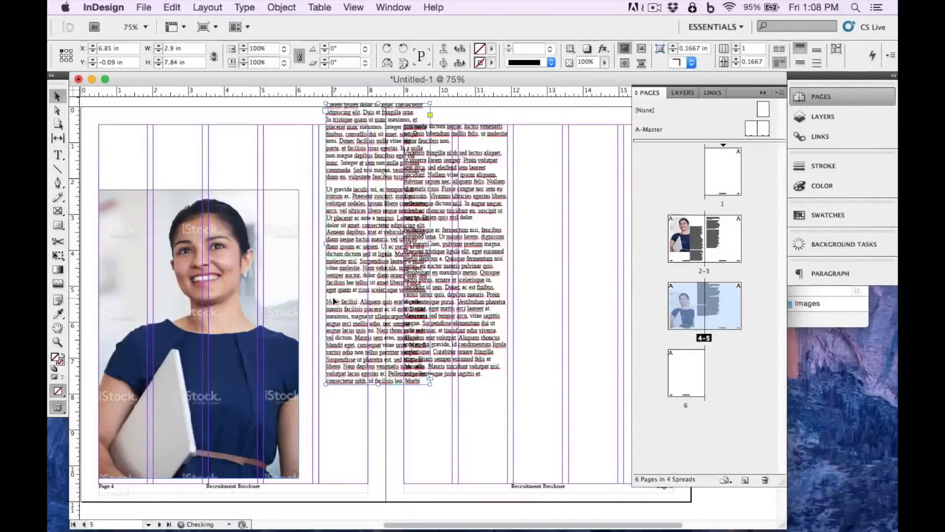
left_click(289, 217)
left_click_drag(299, 334, 368, 339)
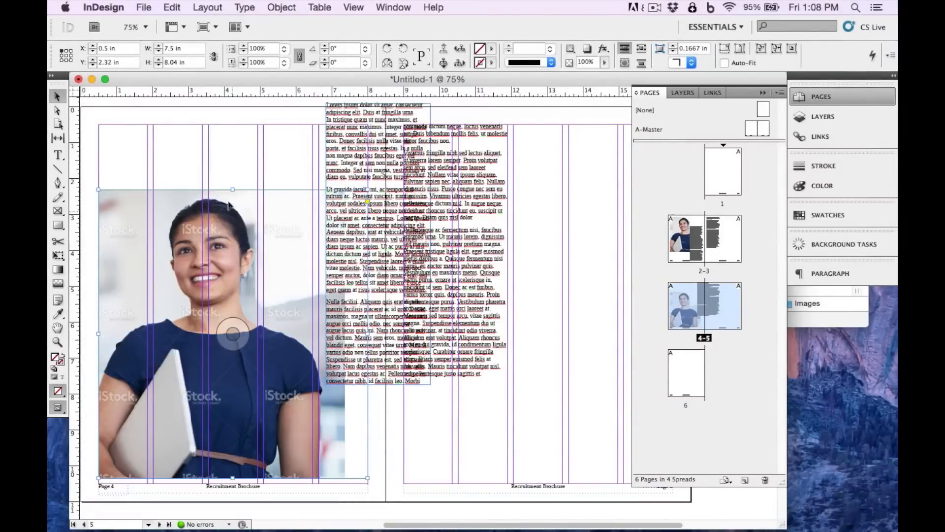
Crop page 4's photo frame from the top to about 4.58 in high, and fit the text frame above it at about 7.5 by 4 in
left_click_drag(232, 189, 229, 314)
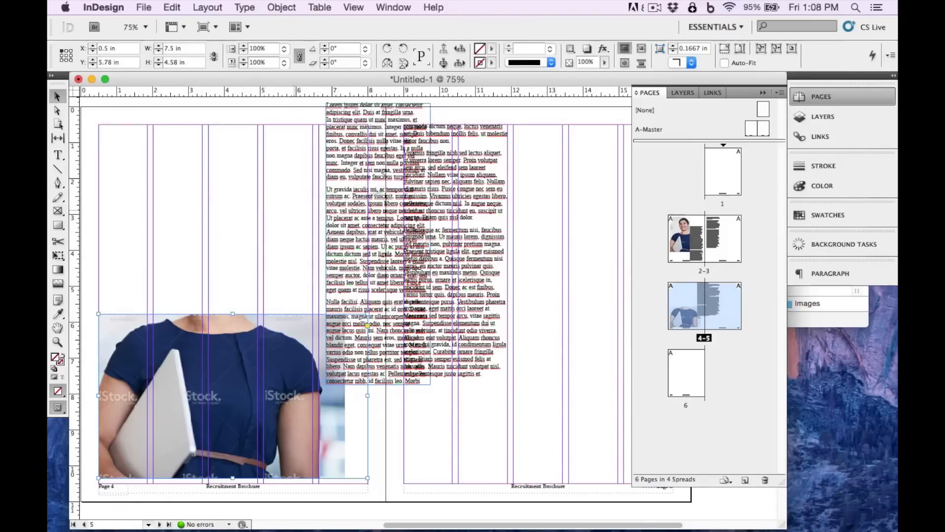
left_click_drag(347, 159, 120, 204)
left_click_drag(206, 294, 368, 294)
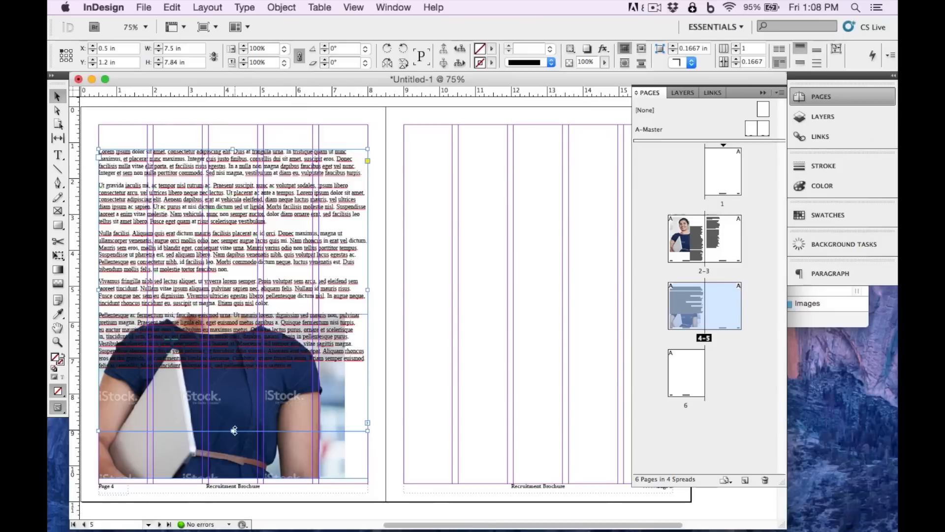
left_click_drag(234, 431, 236, 292)
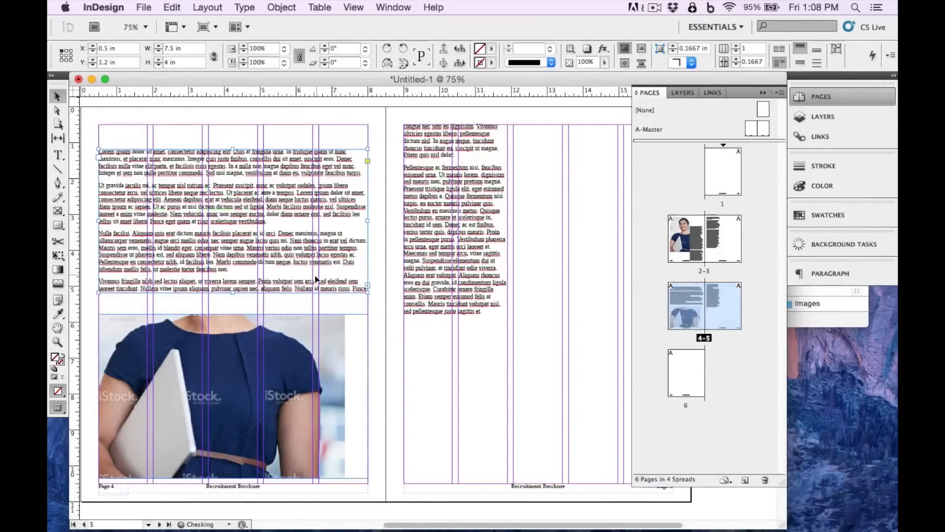
Replace page 4's photo with faculty_teaching.png from the Images folder
left_click(327, 332)
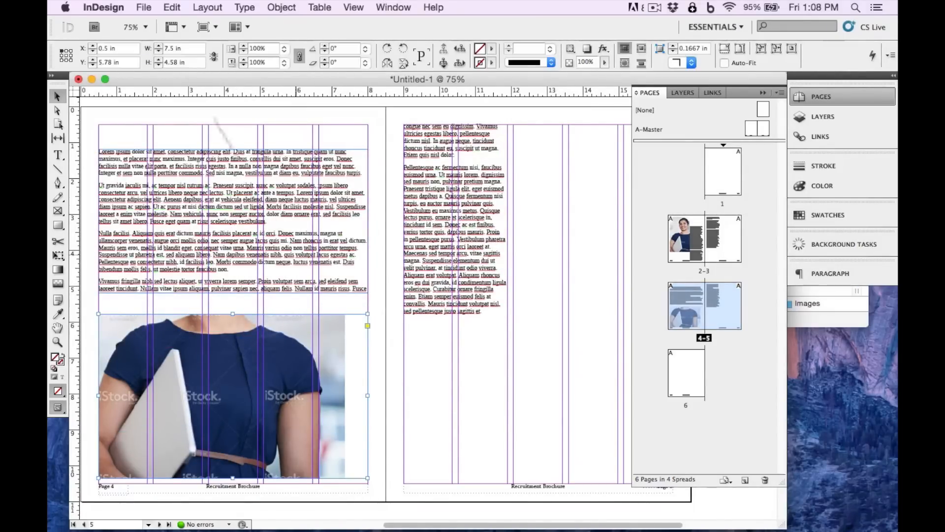
left_click(142, 7)
left_click(142, 6)
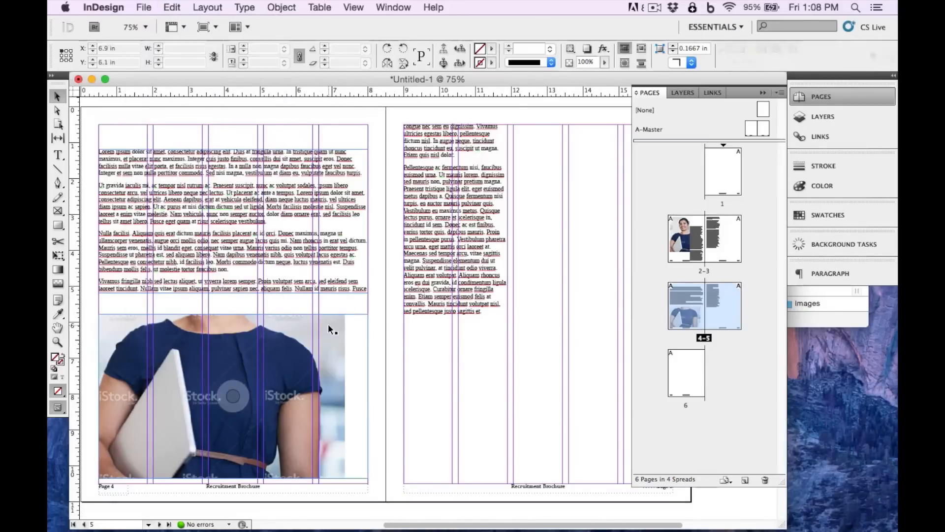
left_click(145, 6)
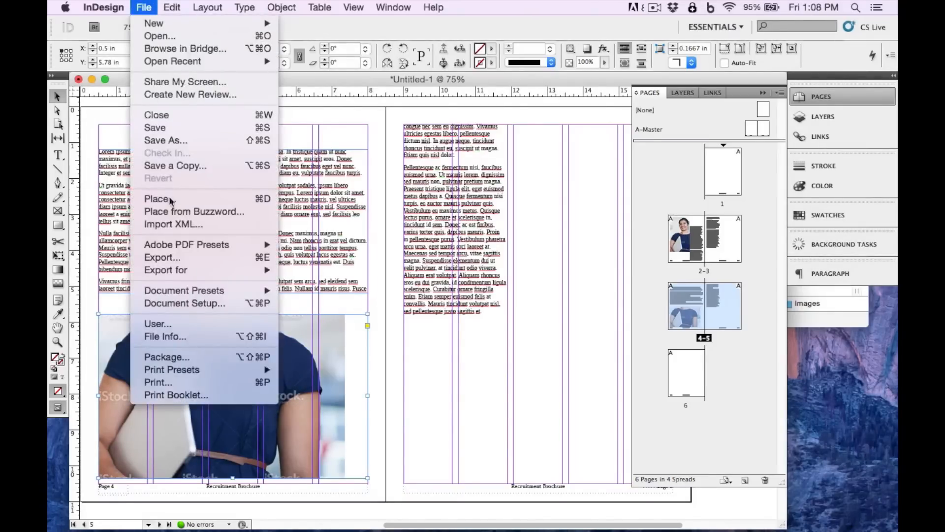
left_click(167, 199)
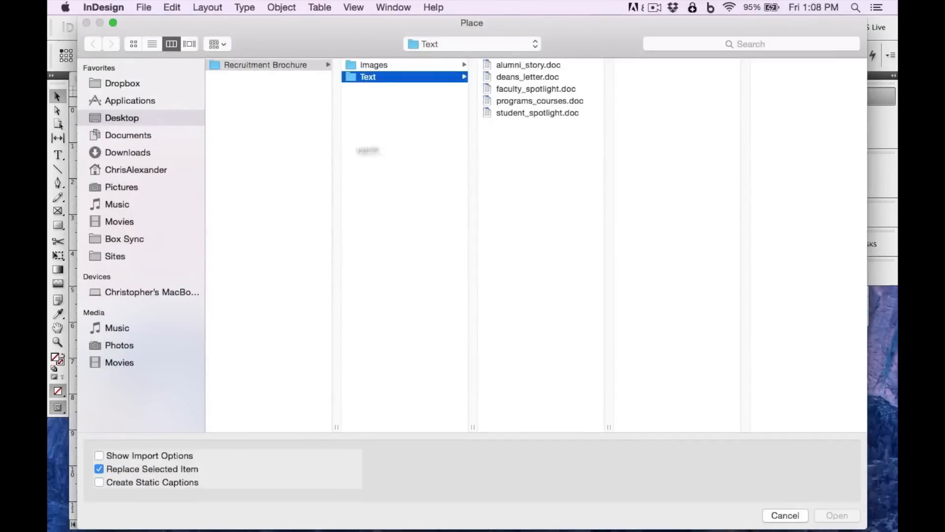
left_click(416, 66)
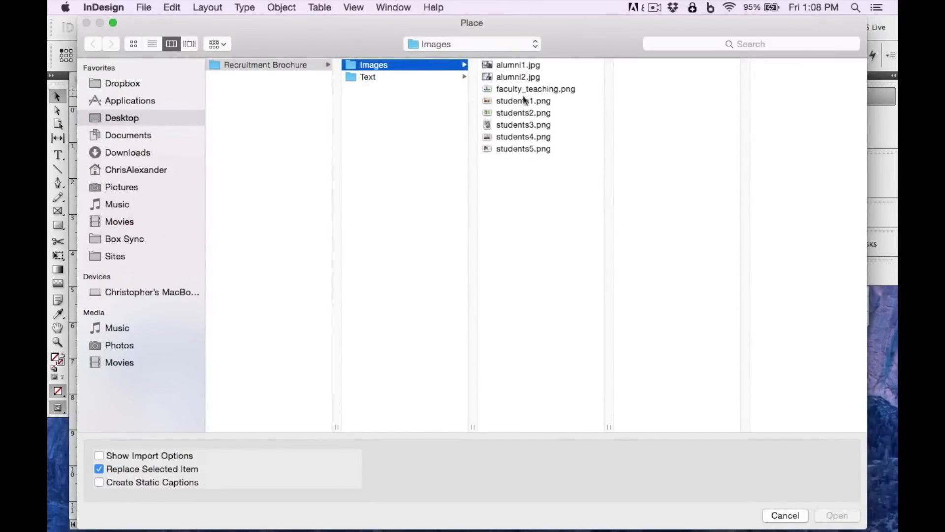
left_click(513, 89)
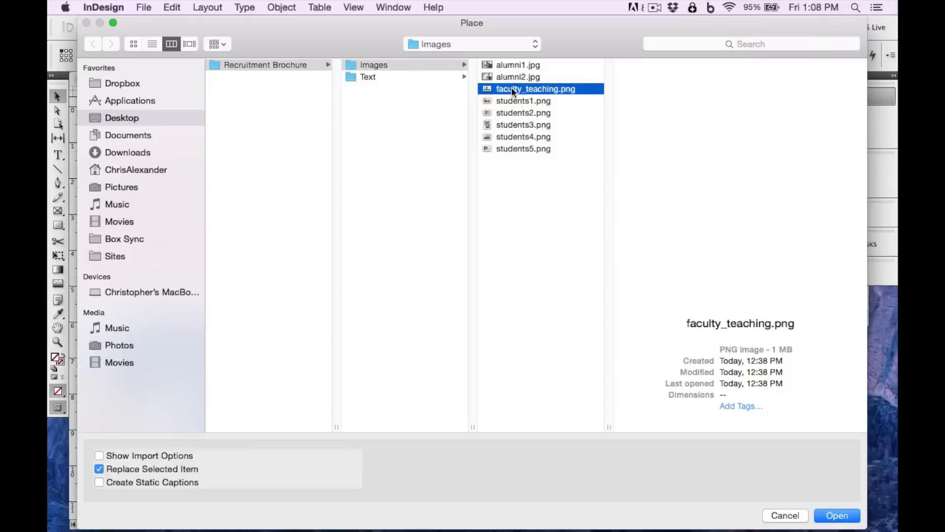
left_click(829, 516)
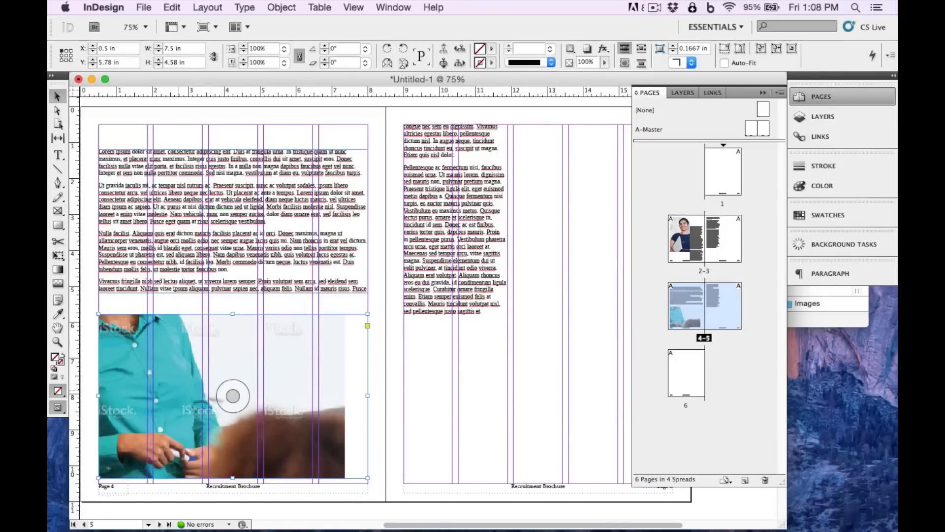
Scale the faculty image inside page 4's frame to about 54.65%, about 7.75 in wide, and reposition it to show the teacher
left_click(233, 396)
key("super+minus")
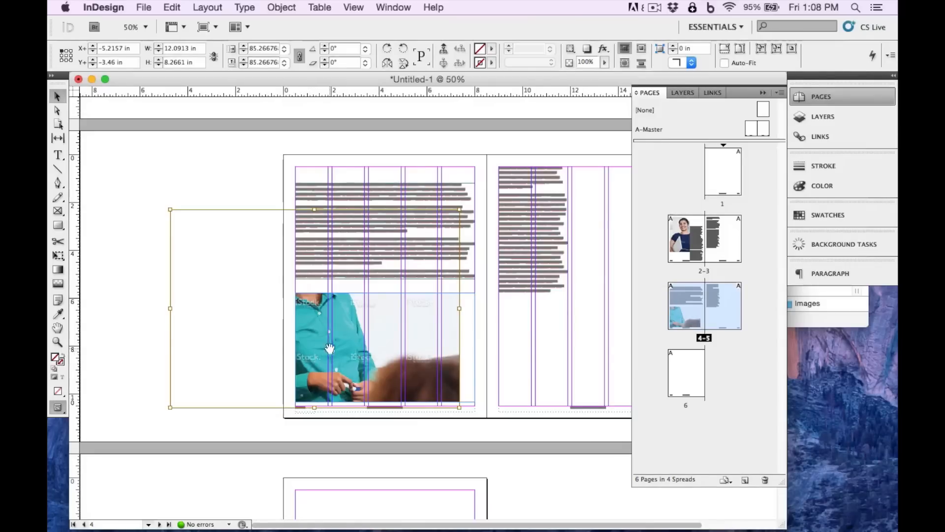
left_click_drag(353, 340, 386, 342)
left_click_drag(203, 210, 292, 271)
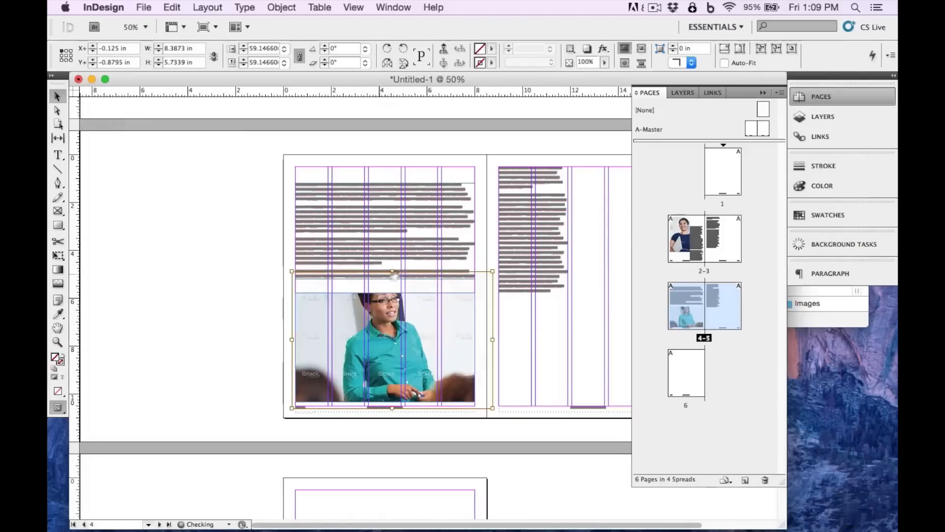
left_click_drag(493, 271, 478, 282)
left_click_drag(420, 335, 419, 340)
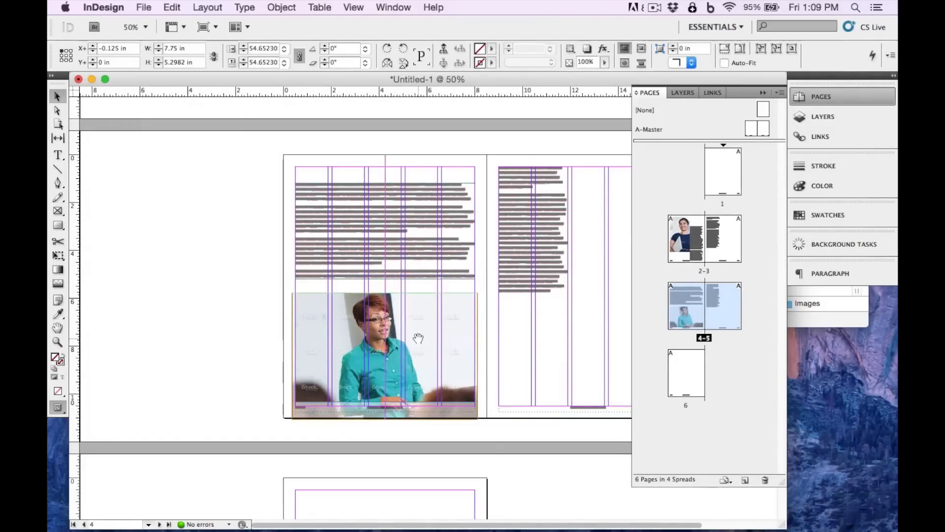
left_click(171, 284)
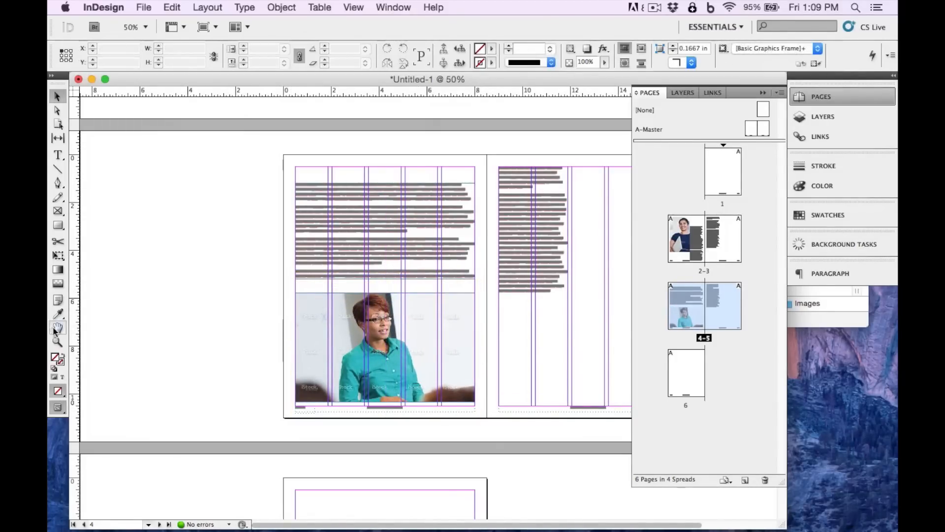
Resize page 5's text frame to about 5.97 by 5.95 in, and move it against the left margin in the page's lower part
left_click(58, 328)
left_click_drag(326, 300, 260, 298)
key("super+equal")
left_click_drag(395, 289, 375, 302)
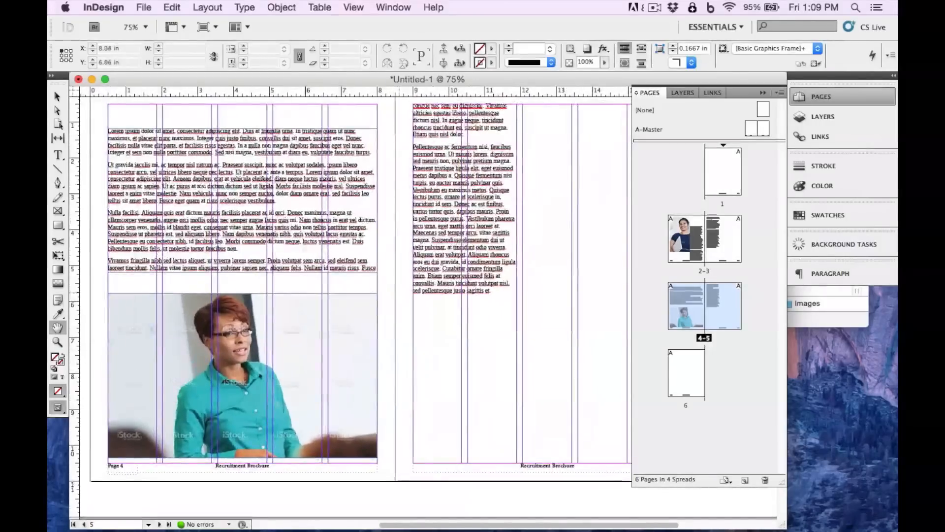
left_click_drag(205, 120, 184, 120)
key("super+minus")
left_click(57, 96)
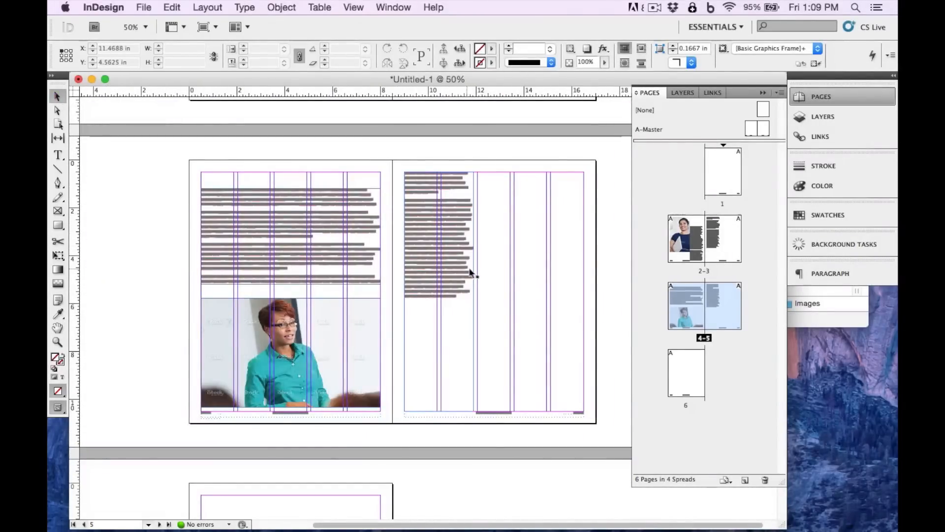
left_click_drag(418, 245, 422, 284)
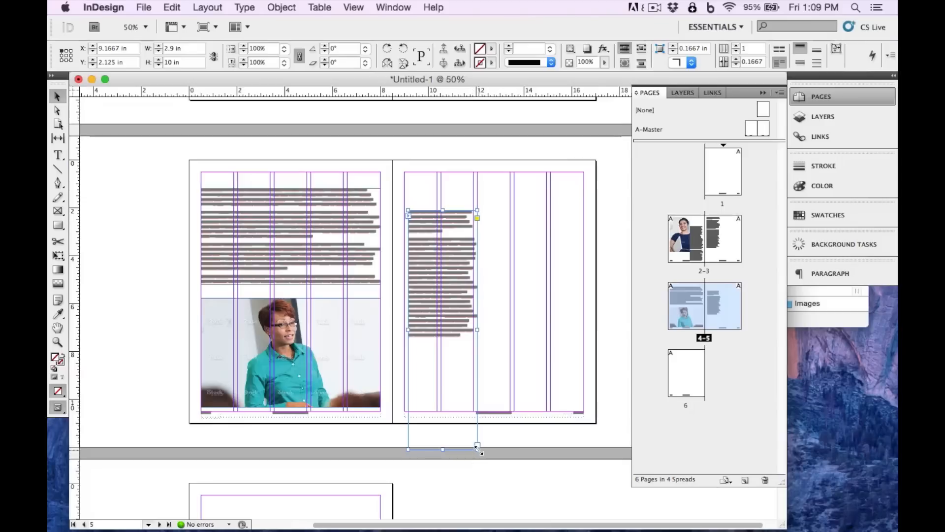
left_click_drag(477, 447, 550, 352)
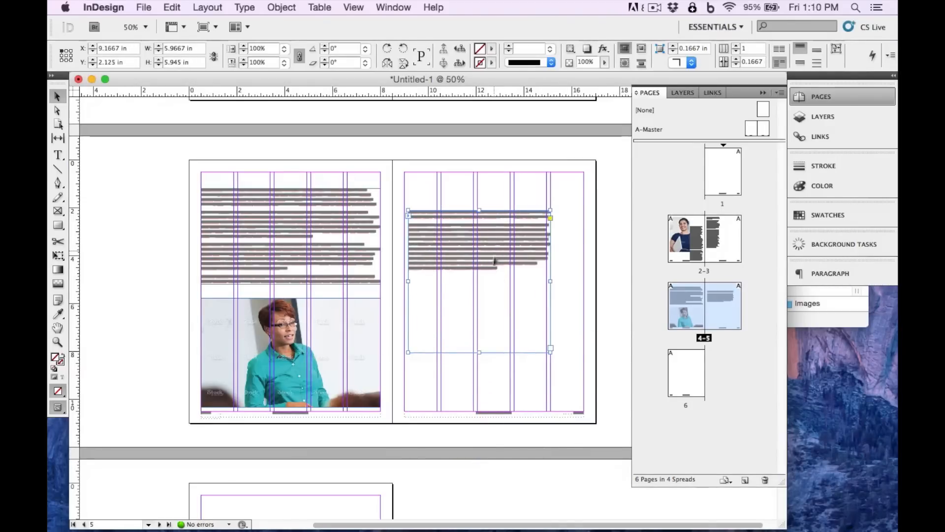
left_click_drag(495, 261, 491, 314)
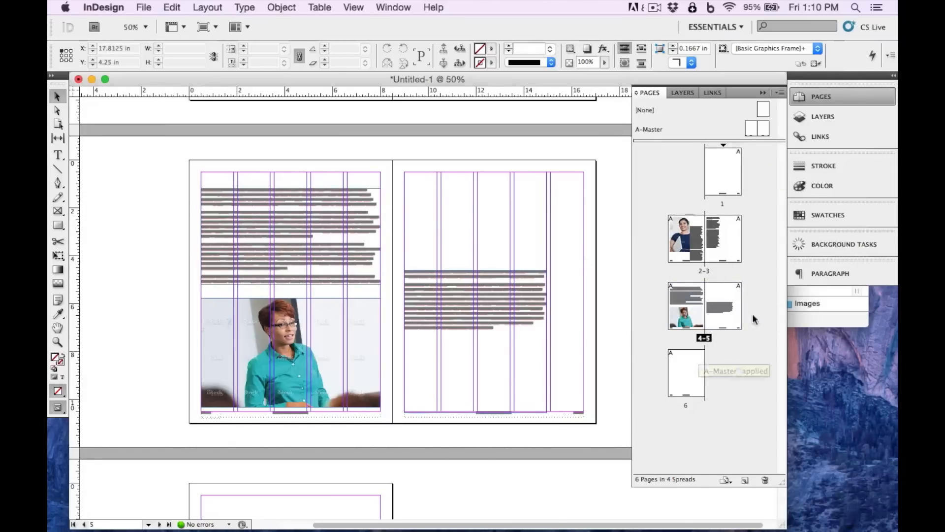
Insert 4 pages after page 5 based on A-Master
right_click(723, 348)
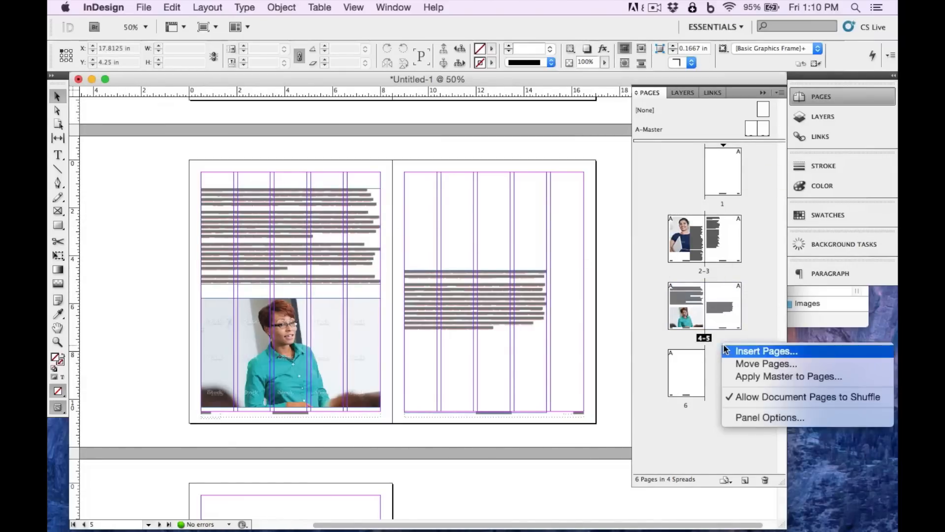
left_click(749, 350)
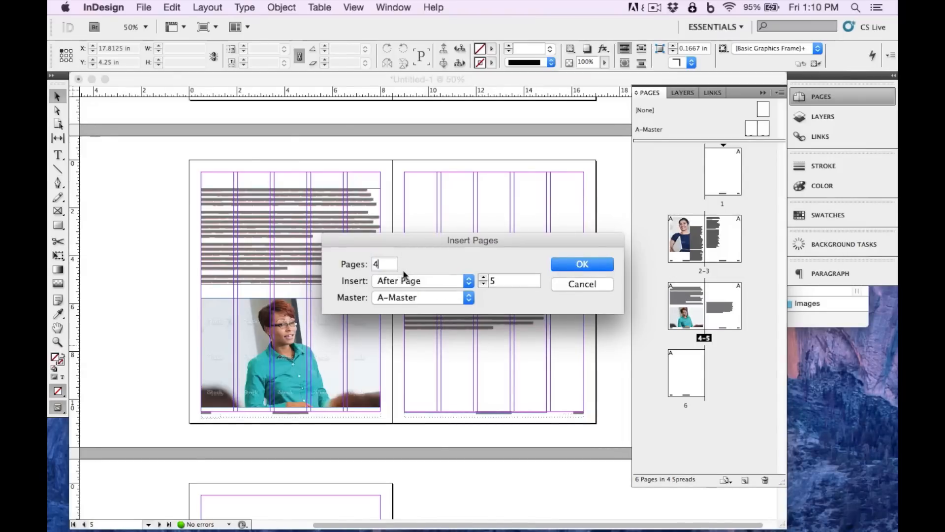
left_click(577, 264)
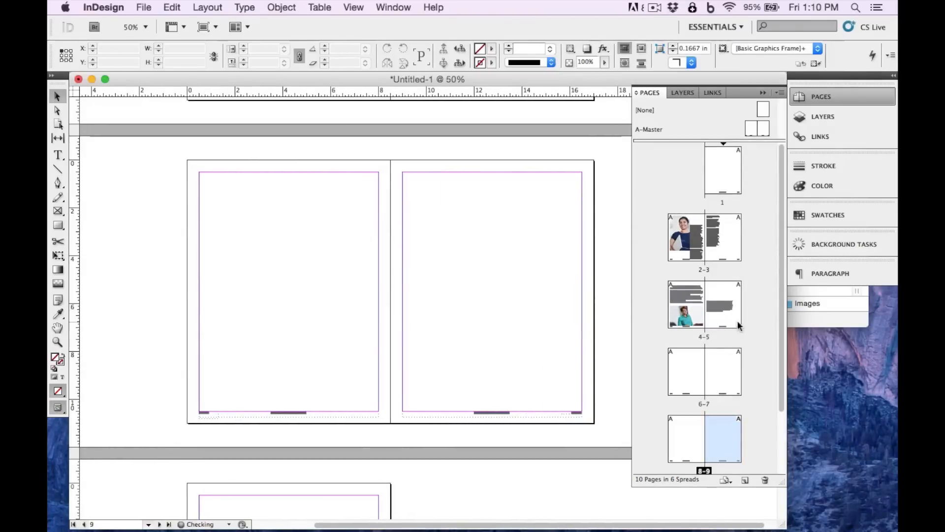
Examine the new pages 6–7 spread, including its margins and master footers
double_click(718, 384)
key("super+=")
key("super+=")
key("super+=")
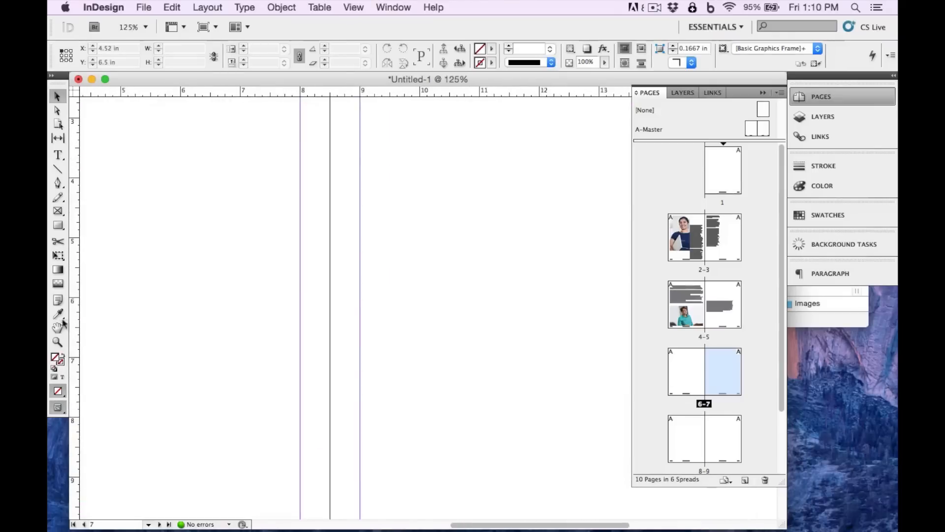
scroll(689, 354, "down", 5)
left_click_drag(527, 391, 413, 227)
left_click_drag(539, 411, 390, 348)
key("super+-")
key("super+-")
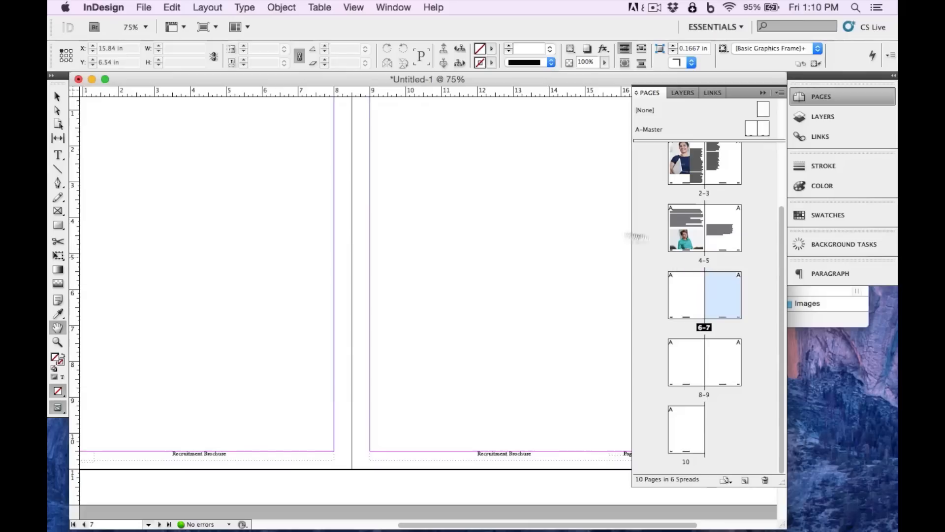
key("super+-")
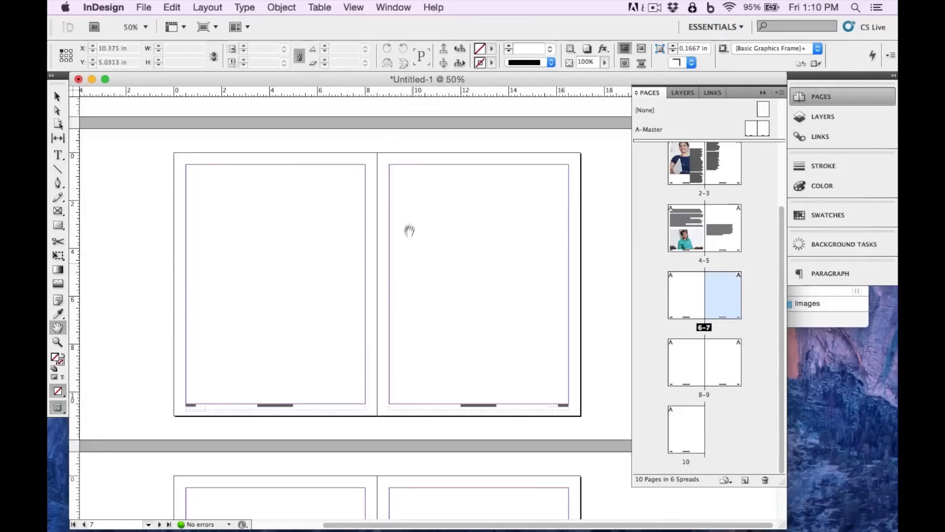
Move the photo copy to page 5's upper right margin corner, and crop its left and bottom edges to about 4.43 in wide across three columns
left_click_drag(411, 217, 429, 327)
left_click_drag(429, 328, 428, 408)
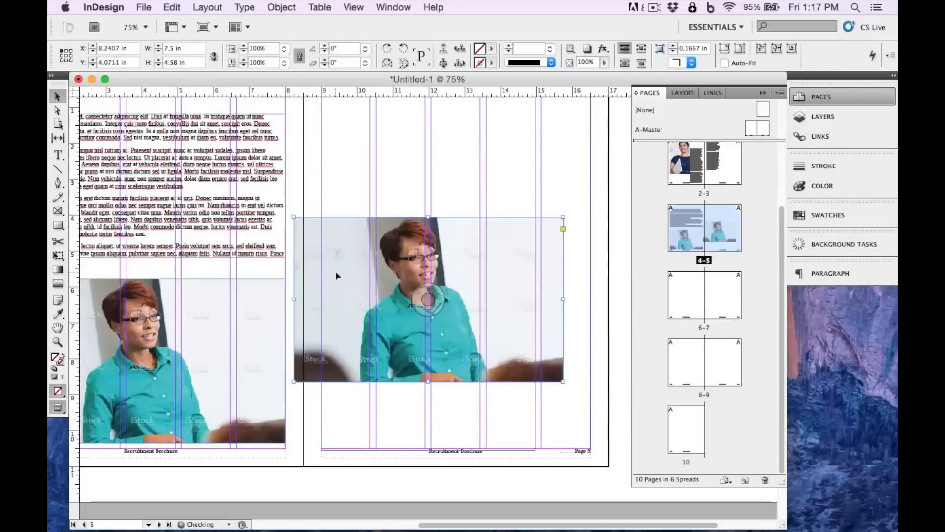
left_click_drag(335, 274, 394, 197)
left_click_drag(321, 232, 431, 231)
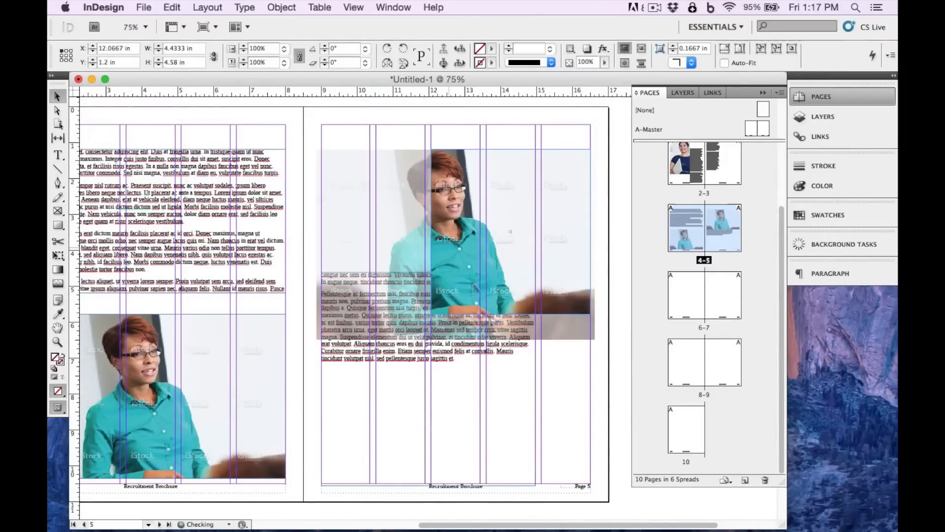
left_click_drag(510, 314, 511, 296)
Replace the photo on page 5 with students2.png, and reposition the image inside its frame
left_click(144, 7)
left_click(154, 211)
left_click(375, 65)
left_click(523, 112)
left_click(840, 514)
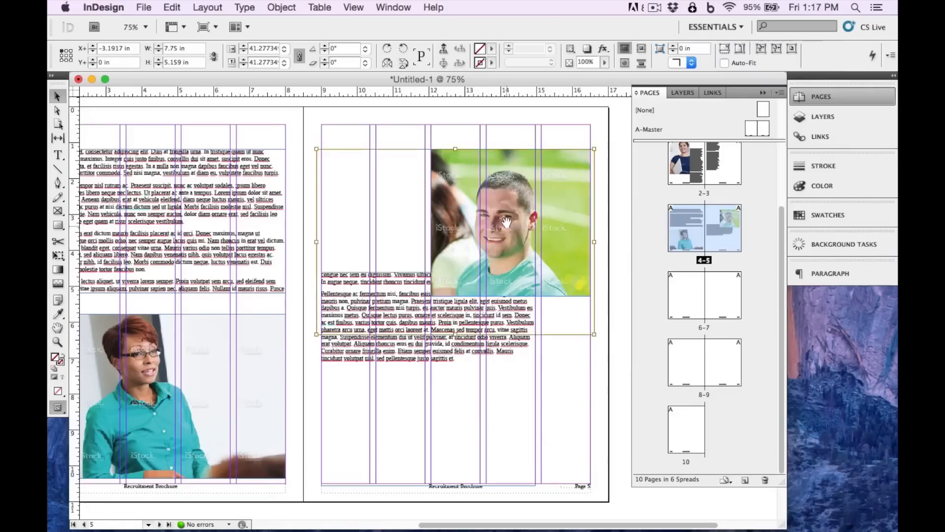
left_click_drag(510, 222, 537, 201)
Delete page 5's old text frame, and draw a new one about 2.9 by 2.38 in across the first two columns beside the photo
left_click(394, 212)
left_click(389, 331)
key("Delete")
left_click(58, 155)
left_click_drag(322, 149, 425, 296)
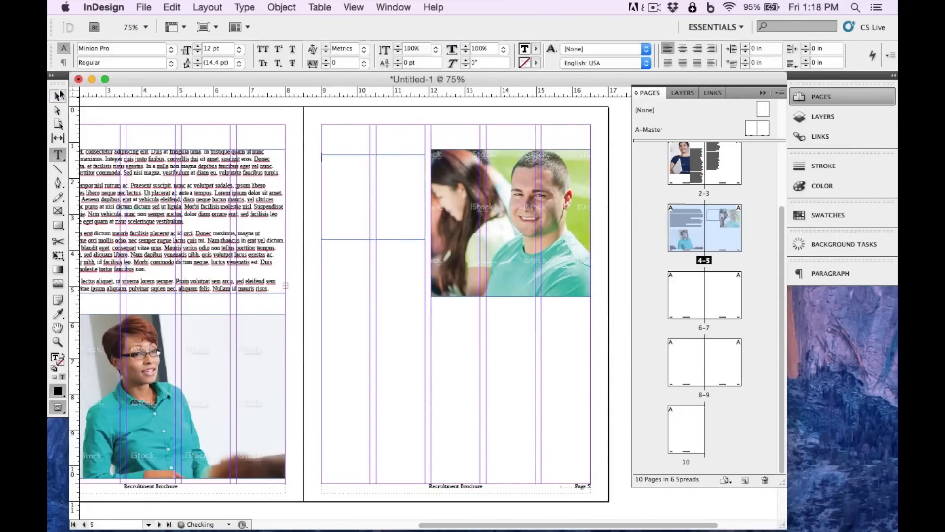
left_click(57, 96)
Place student_spotlight.doc into page 5's new text frame, and duplicate the photo to the lower left three columns
left_click(144, 7)
left_click(153, 211)
left_click(369, 89)
left_click(538, 112)
left_click(837, 515)
left_click_drag(561, 182, 452, 350)
left_click(405, 207)
key("super+c")
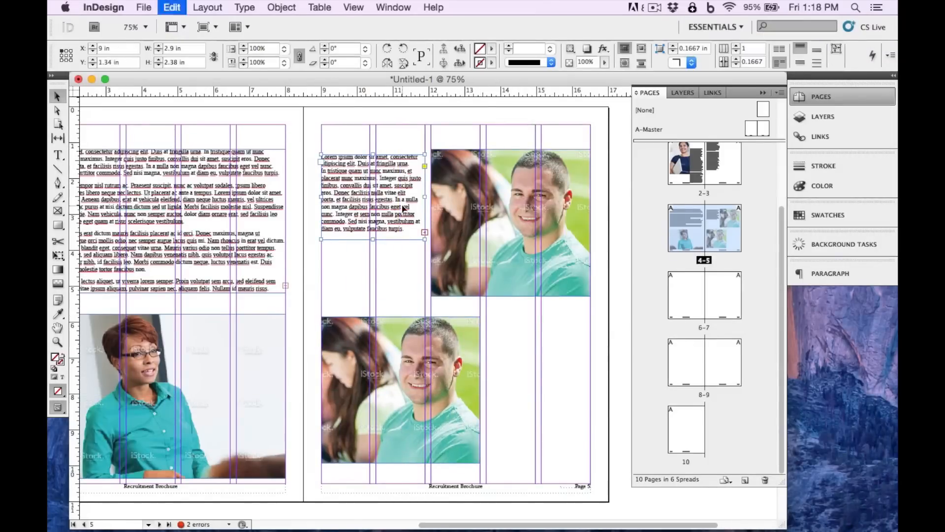
key("super+v")
key("Delete")
Draw a text frame about 2.9 by 3.99 in beside page 5's lower photo, and fill it with student_spotlight.doc
left_click(58, 155)
left_click_drag(486, 317, 591, 463)
left_click(144, 7)
left_click(154, 211)
double_click(528, 114)
left_click(57, 96)
Replace page 5's lower photo with the student group image from the Images folder, and reposition it inside the frame
left_click(394, 389)
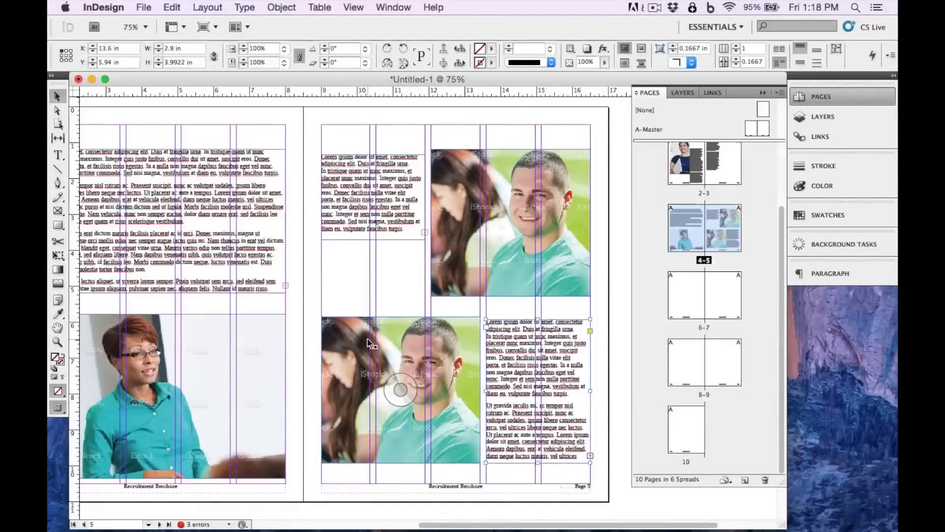
left_click(143, 7)
left_click(396, 65)
double_click(532, 89)
left_click_drag(401, 388, 384, 389)
Copy all of page 5's photo and text frames and paste them onto page 6
scroll(401, 345, "down", 2)
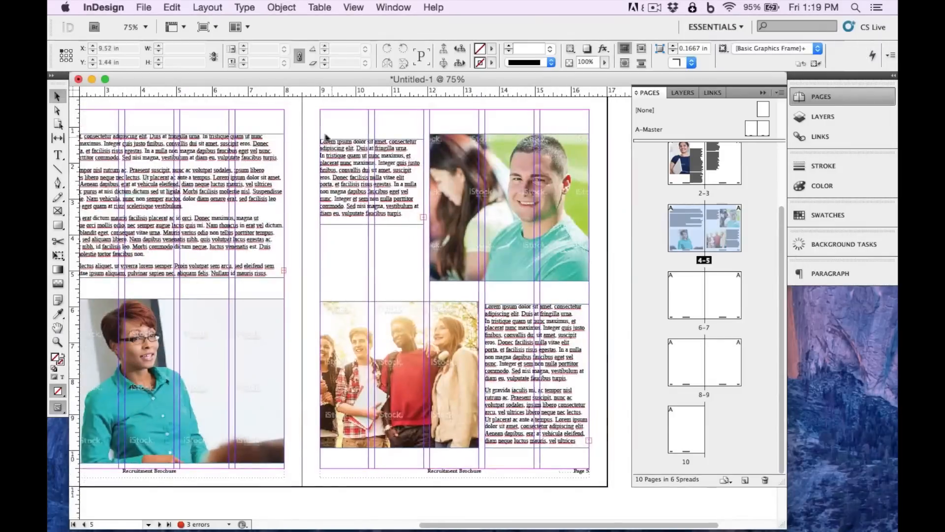
left_click_drag(315, 116, 585, 458)
key("super+c")
double_click(686, 296)
key("super+v")
Divide page 6 into 5 columns
left_click(207, 6)
left_click(231, 36)
type("5")
left_click(615, 221)
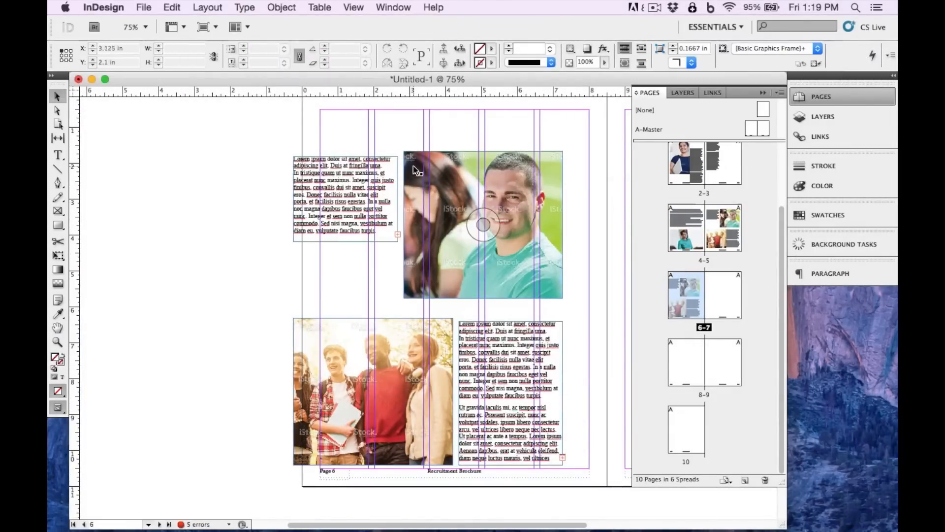
Clear the upper text frame and group photo off page 6, and enlarge the remaining photo's frame from the top left margin corner
left_click_drag(349, 195, 195, 184)
left_click_drag(374, 374, 175, 320)
left_click_drag(450, 251, 366, 209)
left_click_drag(479, 256, 589, 284)
Fit the group photo into page 6's lower right three columns, and delete both pasted text frames
left_click_drag(209, 295, 529, 336)
key("Delete")
left_click(196, 204)
key("Delete")
left_click_drag(459, 334, 475, 327)
Narrow page 6's upper photo frame to four columns, and replace its photo with students3.png
left_click(506, 257)
left_click_drag(590, 284, 539, 274)
left_click(144, 8)
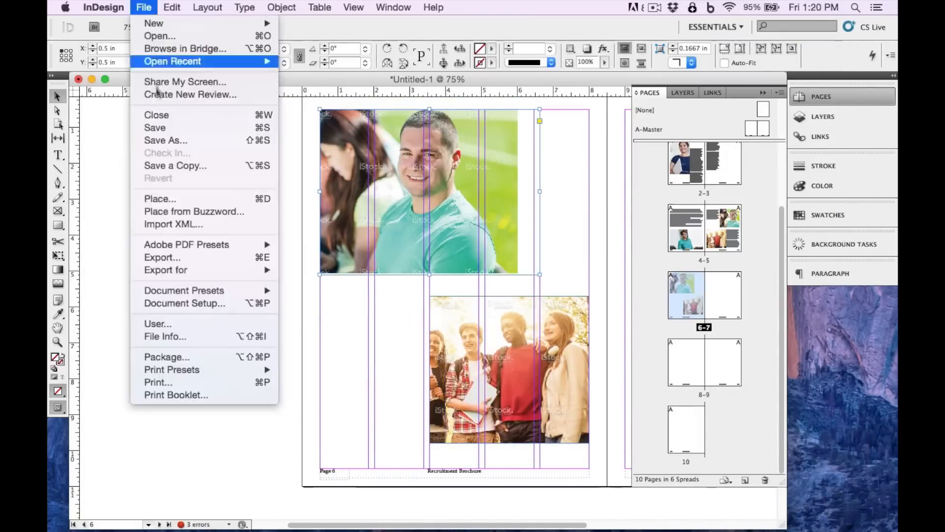
left_click(160, 198)
left_click(503, 111)
double_click(504, 124)
Scale down and reposition the replaced image inside page 6's upper frame
left_click_drag(430, 192, 407, 203)
key("super+minus")
left_click_drag(241, 435, 295, 362)
left_click_drag(428, 362, 443, 382)
left_click_drag(373, 291, 373, 272)
left_click(253, 246)
key("super+equal")
Replace page 6's lower photo with students4.png and shift the image inside its frame
left_click(144, 7)
left_click(173, 199)
left_click(526, 137)
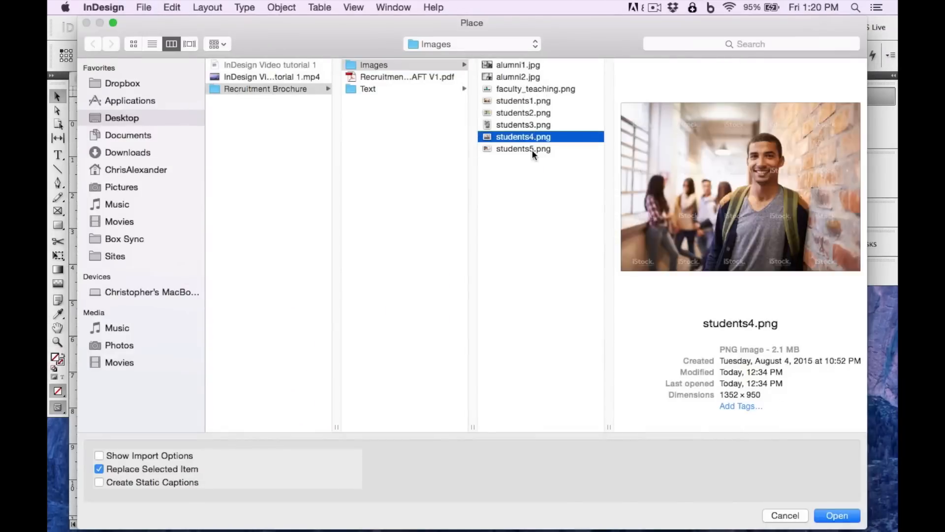
left_click(836, 515)
left_click_drag(438, 389, 459, 389)
Draw a text frame beside page 6's lower photo and place alumni_story.doc in it
left_click(58, 155)
left_click_drag(229, 324, 332, 471)
left_click(144, 7)
left_click(212, 198)
left_click(369, 89)
left_click(528, 65)
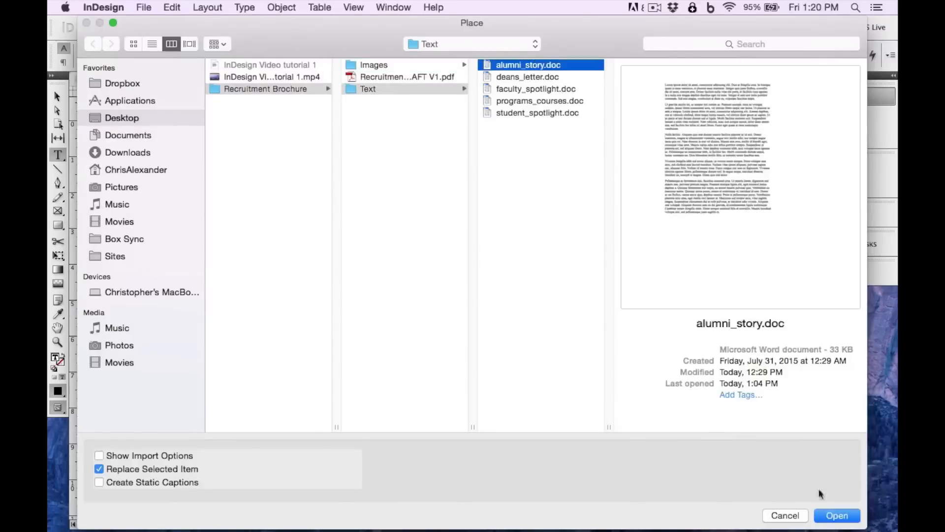
left_click(837, 515)
Set up page 7 with five columns
left_click(57, 327)
left_click(208, 7)
left_click(253, 36)
type("5")
left_click(621, 224)
Copy all photo and text frames from page 6, paste them onto page 7, and align them with its margins
left_click(57, 327)
left_click_drag(143, 310, 265, 316)
left_click(57, 97)
left_click_drag(391, 121, 158, 393)
key("super+c")
left_click_drag(443, 276, 306, 276)
key("super+v")
left_click_drag(473, 236, 450, 232)
left_click(595, 215)
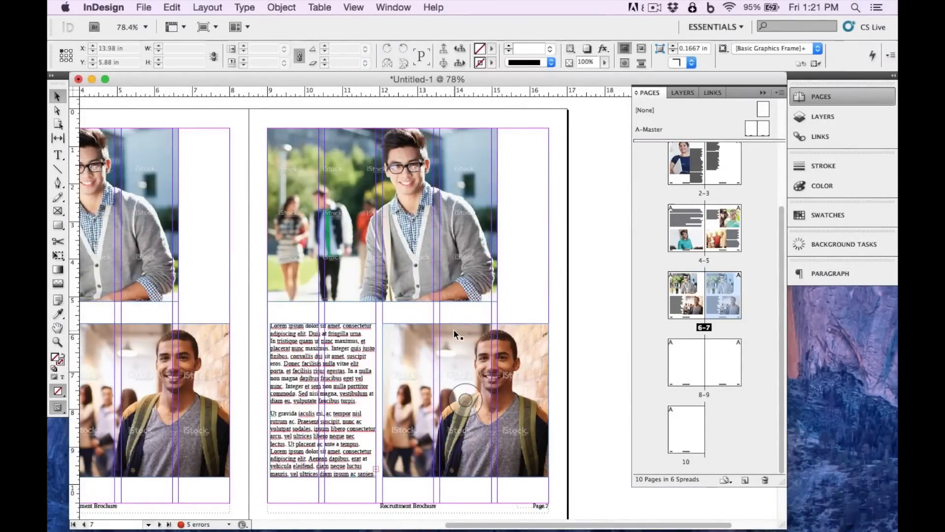
Delete page 7's upper photo and text frame, and stretch the remaining photo's frame to the top margin, about 9.54 in high
left_click(433, 256)
key("Delete")
left_click(464, 344)
left_click_drag(465, 323, 466, 128)
left_click_drag(465, 476, 465, 485)
left_click(344, 409)
key("Delete")
left_click(455, 380)
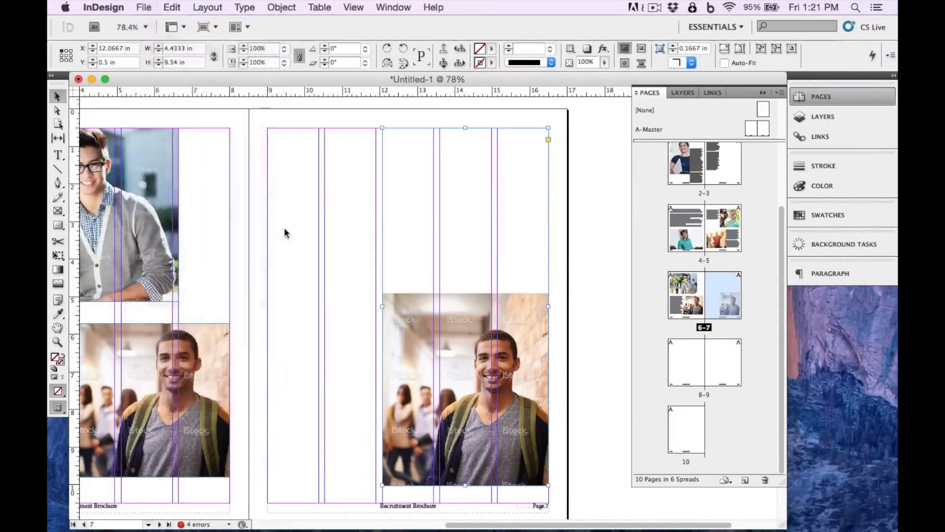
Replace the photo in page 7's tall frame with alumni1.jpg
key("super+d")
left_click(512, 89)
left_click(516, 65)
left_click(837, 515)
Scale down and reposition the replaced image so the man fits inside page 7's tall frame
double_click(465, 345)
left_click_drag(323, 294, 68, 123)
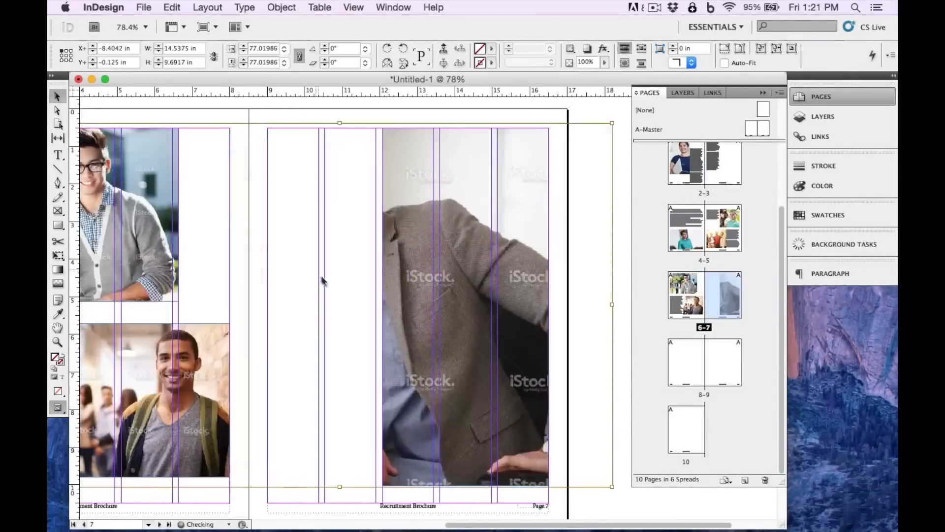
left_click_drag(320, 322, 439, 328)
left_click_drag(184, 491, 191, 486)
left_click(344, 255)
Draw a text frame in page 7's left two columns and place alumni_story.doc in it
left_click(57, 155)
left_click_drag(267, 186, 376, 460)
left_click(143, 7)
left_click(158, 198)
left_click(529, 65)
left_click(835, 515)
Delete the blank spread of pages 8-9 and go to the document's last page
left_click(59, 328)
left_click(58, 98)
left_click_drag(246, 364, 243, 228)
scroll(394, 295, "down", 10)
scroll(709, 339, "up", 2)
left_click(704, 431)
left_click(765, 479)
double_click(697, 430)
left_click(58, 328)
left_click(59, 226)
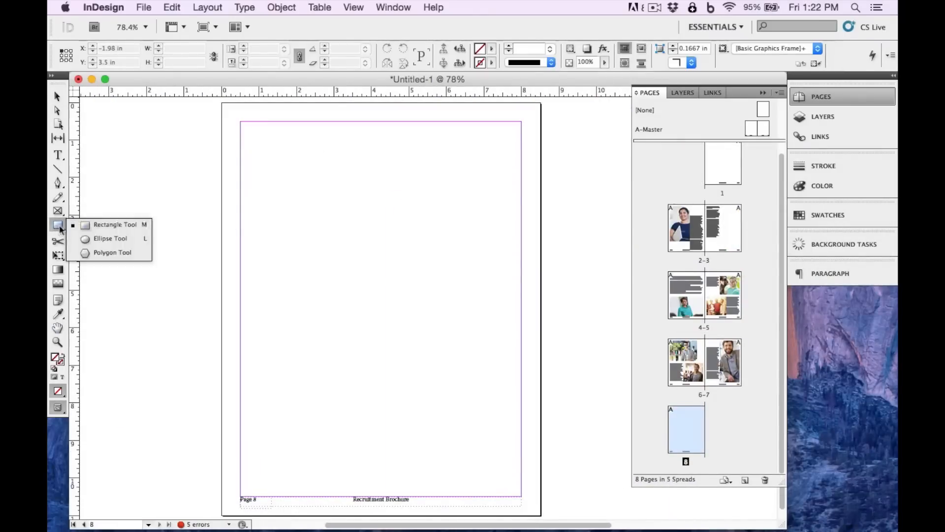
left_click(58, 97)
left_click(143, 8)
left_click(158, 198)
left_click(526, 100)
left_click(528, 113)
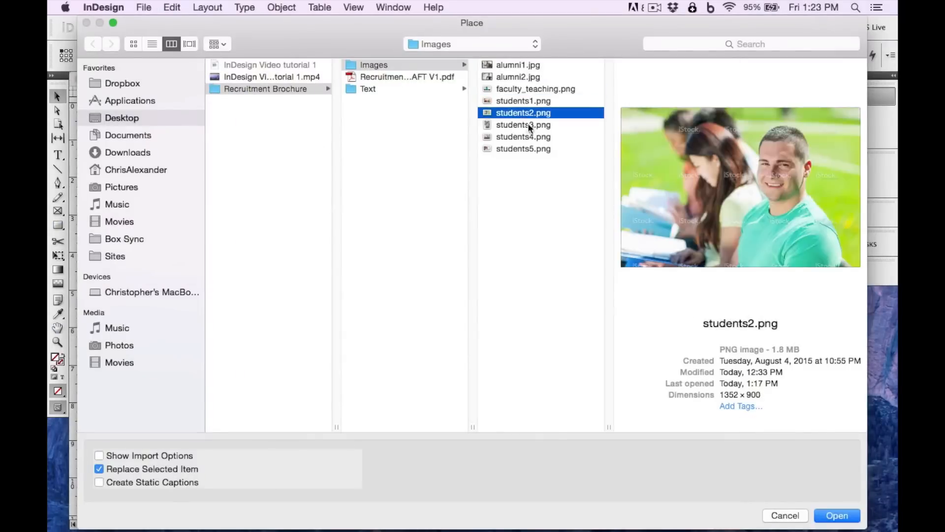
left_click(782, 515)
Add a text frame near the bottom centre of page 8 reading YOUR LOGO and YOUR ADDRESS on separate lines
left_click(58, 155)
left_click_drag(314, 437, 440, 486)
type("YOUR T")
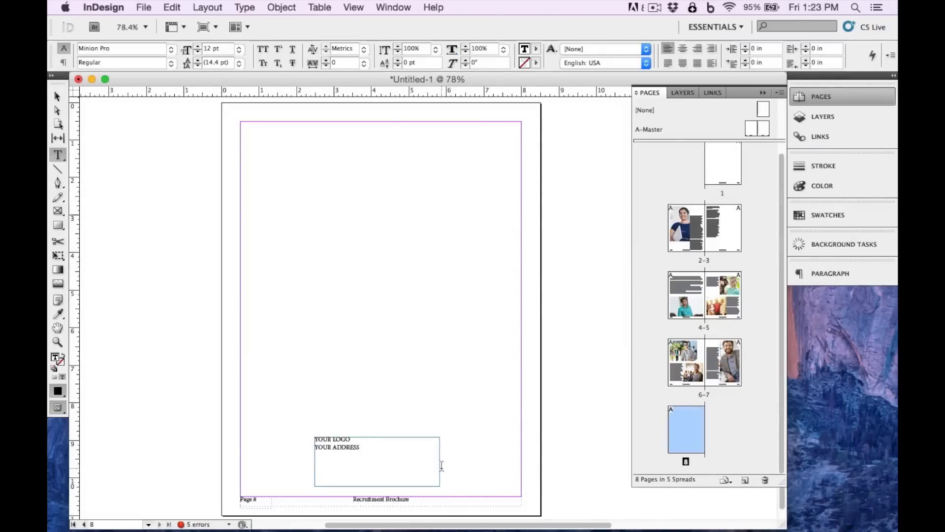
left_click(57, 97)
Go to page 3 and place the portrait of the young woman in the pink top on it
double_click(687, 228)
scroll(291, 207, "right", 10)
left_click(143, 7)
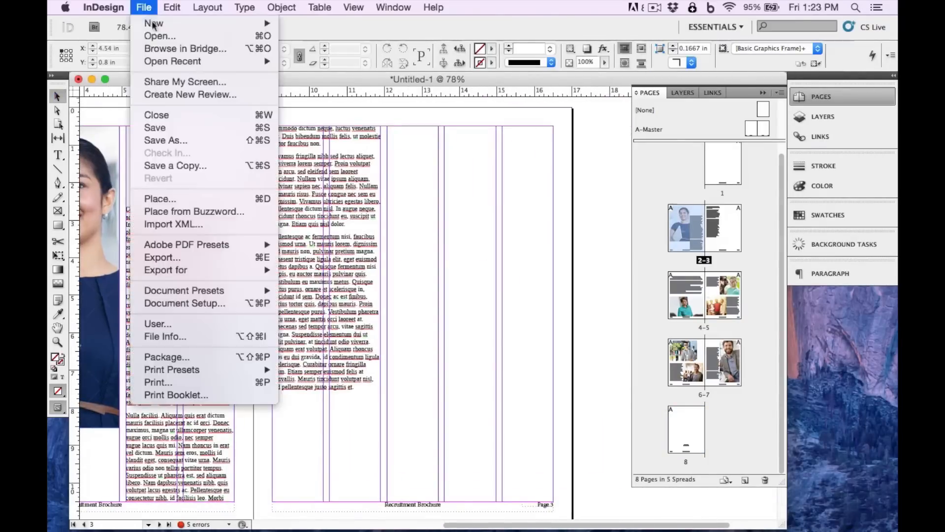
left_click(158, 198)
left_click(534, 111)
key("Down")
key("Down")
key("Down")
left_click(837, 515)
left_click(405, 157)
Crop the woman's photo frame to page 3's right three columns, ending at the bottom margin
left_click_drag(411, 164, 519, 216)
left_click_drag(597, 267, 475, 208)
key("super+minus")
key("super+minus")
left_click(821, 97)
left_click_drag(710, 375, 653, 369)
left_click_drag(764, 184, 557, 214)
left_click_drag(407, 319, 455, 319)
left_click_drag(506, 422, 507, 410)
Scale the woman's image to about 66% and reposition it so she is centred inside page 3's frame
double_click(506, 313)
left_click_drag(314, 123, 446, 211)
left_click_drag(764, 422, 734, 414)
left_click_drag(447, 210, 453, 215)
left_click_drag(537, 308, 474, 306)
left_click_drag(532, 323, 559, 325)
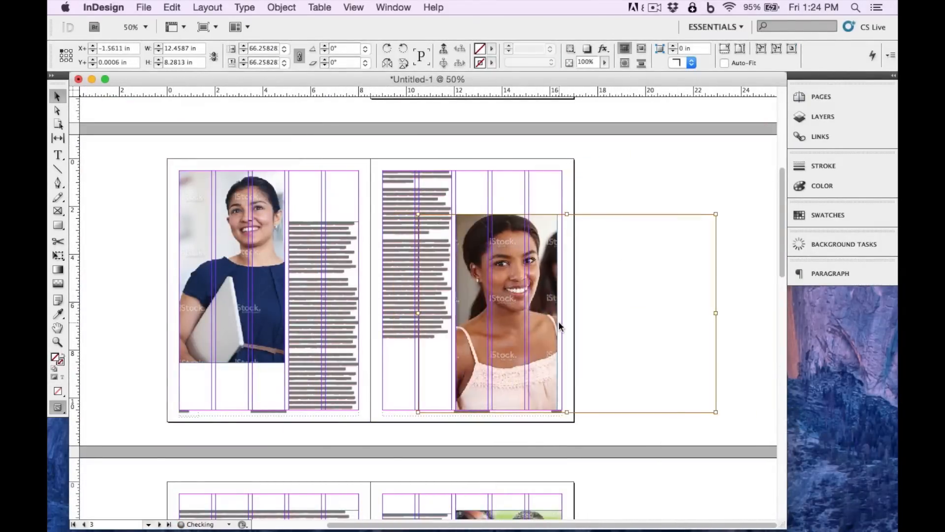
key("Right")
key("Right")
key("Right")
key("Up")
key("Up")
key("Up")
left_click(170, 240)
Place the group photo of five students on page 1 and crop its frame sides to the page width
left_click_drag(433, 345, 441, 258)
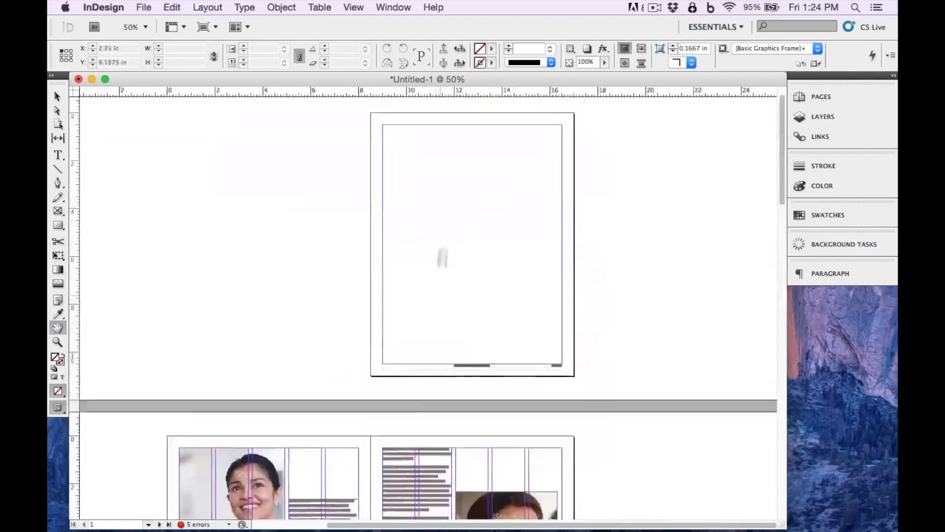
key("super+plus")
left_click(143, 7)
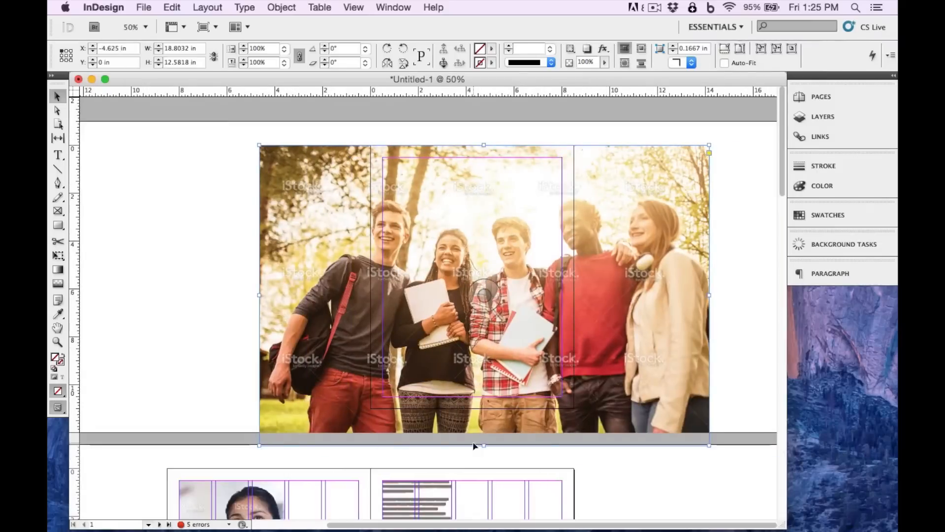
left_click_drag(259, 278, 371, 278)
left_click_drag(710, 277, 574, 277)
Scale down and reposition the group photo inside its frame so it fills the cover page
double_click(474, 278)
left_click_drag(259, 446, 314, 409)
mouse_move(489, 283)
left_mouse_down()
mouse_move(481, 282)
mouse_move(501, 282)
mouse_move(475, 299)
left_mouse_up()
left_click(639, 295)
Draw a text frame over the lower part of the cover photo and enter the title RECRUITMENT BROCHURE
key("super+plus")
key("space")
key("t")
left_click_drag(318, 310, 527, 427)
type("RECRUITMENT BROCHURE")
Set the cover title to 72 pt with Optical kerning and pick a fill swatch for it
left_click_drag(393, 314, 319, 314)
left_click(239, 49)
left_click(228, 188)
left_click(364, 49)
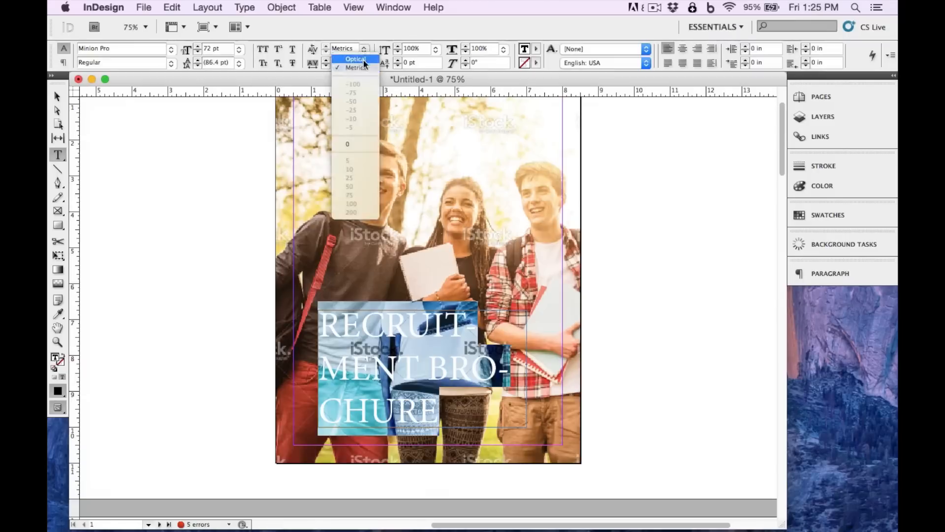
left_click(363, 59)
left_click(536, 48)
left_click(562, 102)
Format the cover title as 48 pt Bold in all caps with a white fill
left_click(239, 49)
left_click(333, 271)
left_click(238, 49)
left_click(228, 167)
left_click(263, 49)
left_click(171, 63)
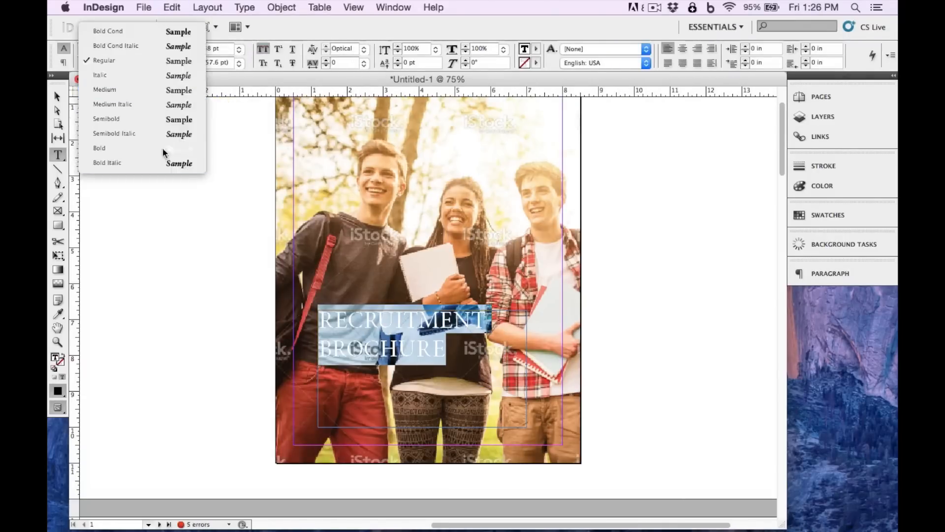
left_click(162, 148)
left_click(536, 49)
Draw a rectangle over the cover photo, align it with the page, fill it black and reduce its opacity
mouse_move(346, 143)
left_mouse_down()
mouse_move(468, 344)
mouse_move(529, 408)
left_mouse_up()
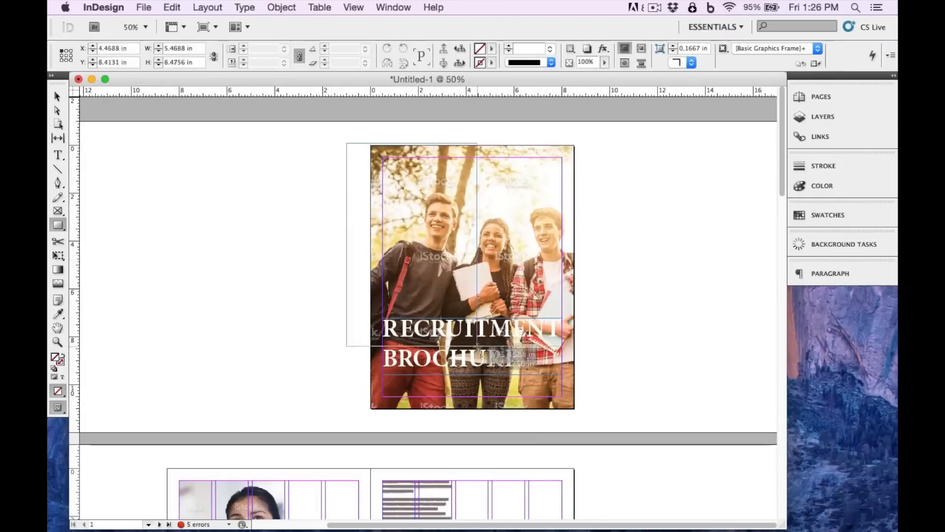
left_click(57, 97)
left_click(492, 49)
mouse_move(346, 192)
left_mouse_down()
mouse_move(325, 209)
mouse_move(390, 184)
left_mouse_up()
left_click(512, 116)
left_click(604, 62)
left_click(555, 75)
Bring the cover title's text frame in front of the black overlay
key("super+equal")
right_click(573, 383)
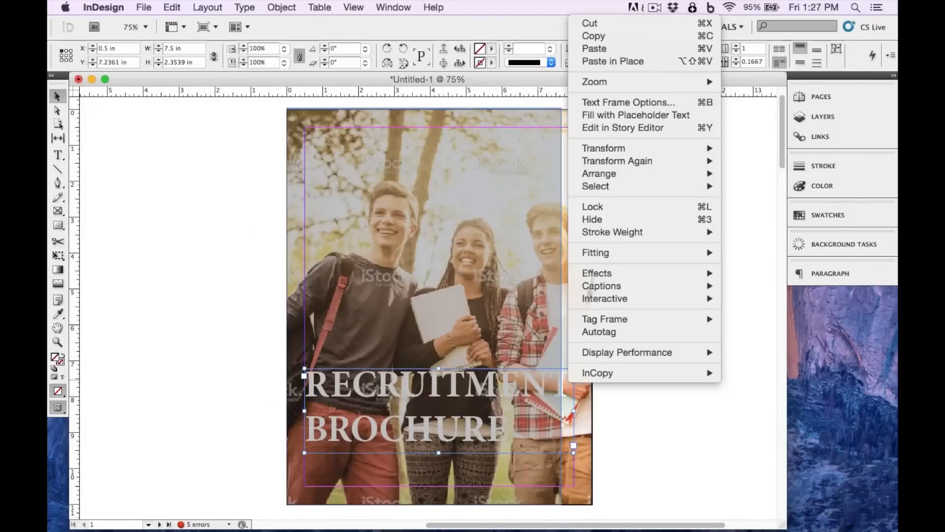
left_click(750, 174)
Stretch the black overlay to the cover's right page edge and set its opacity to 50%
left_click(554, 303)
left_click_drag(561, 306, 592, 306)
left_click(665, 296)
left_click(379, 266)
left_click(605, 62)
left_click(570, 75)
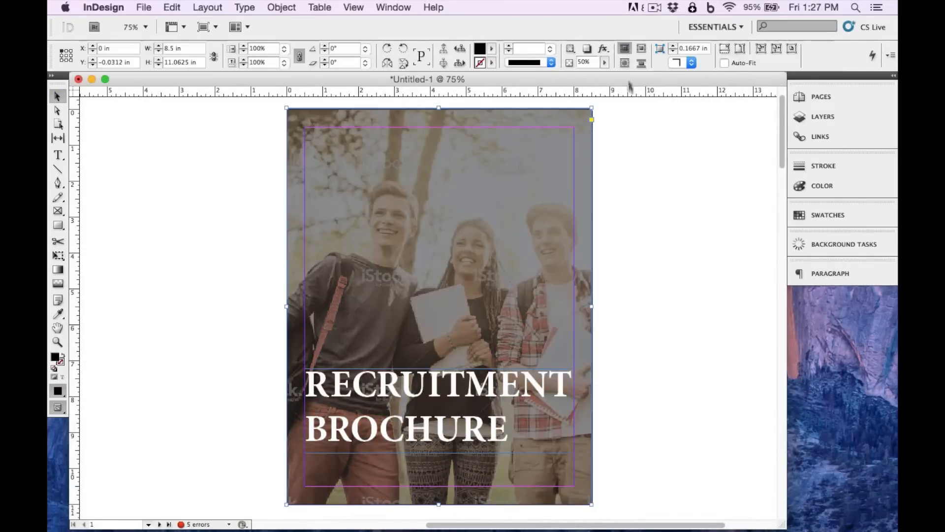
Try the Multiply and Soft Light blend modes on the black cover overlay in its transparency effects
left_click(603, 48)
left_click(632, 58)
left_click(520, 404)
scroll(767, 220, "down", 1)
scroll(783, 217, "down", 3)
left_click(774, 220)
left_click(740, 386)
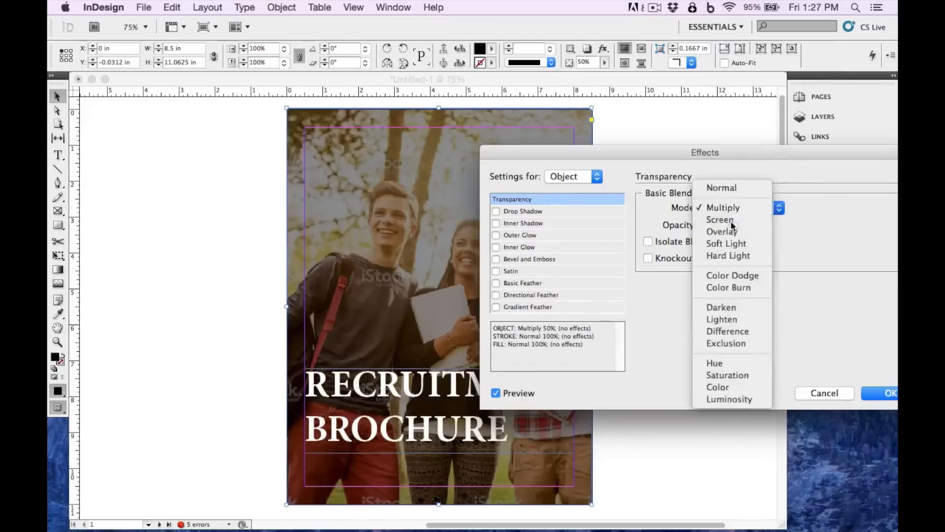
left_click(726, 243)
left_click(882, 393)
Move the cover title's text frame up to the page's top margin and centre its text
left_click(473, 394)
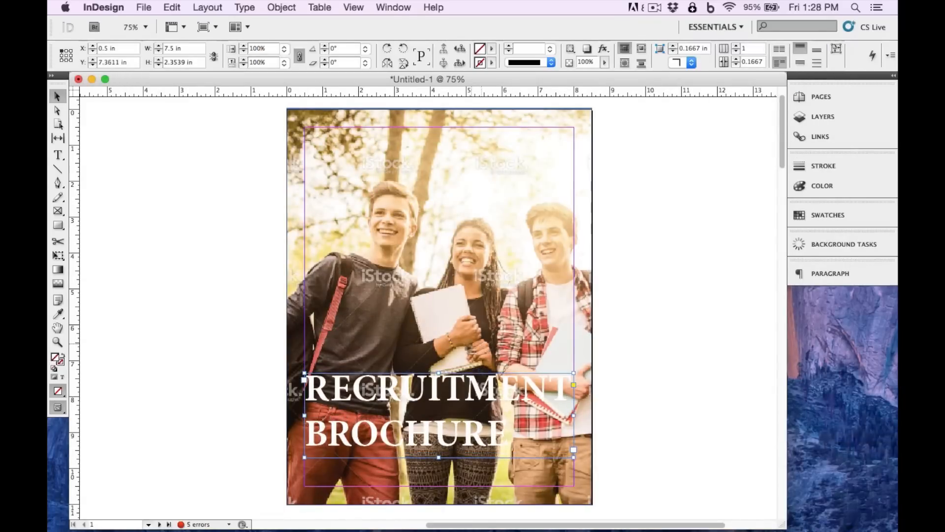
left_click_drag(418, 391, 401, 152)
double_click(401, 151)
key("super+a")
key("super+shift+c")
Reduce the cover title's font size so it sits above the students' heads, with a black text fill
key("super+shift+comma")
key("super+shift+comma")
key("super+shift+comma")
key("super+shift+comma")
key("super+shift+comma")
key("super+shift+comma")
key("super+shift+comma")
key("super+shift+comma")
key("super+shift+comma")
key("super+shift+comma")
key("super+shift+comma")
key("super+shift+comma")
key("super+shift+comma")
key("super+shift+comma")
key("super+shift+comma")
left_click(57, 97)
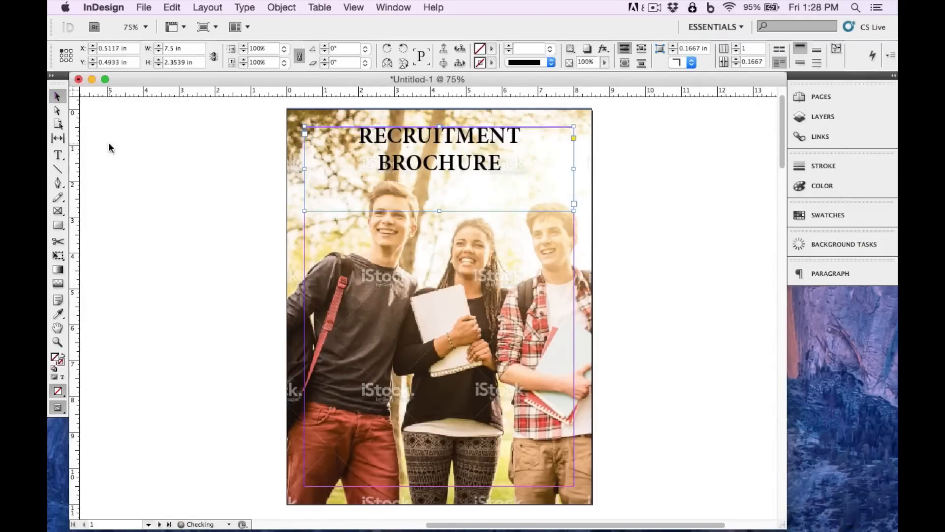
Preview the brochure without guides and frame edges, and examine the pages from the cover through to the back page
left_click(109, 148)
key("w")
left_click_drag(391, 420, 519, 182)
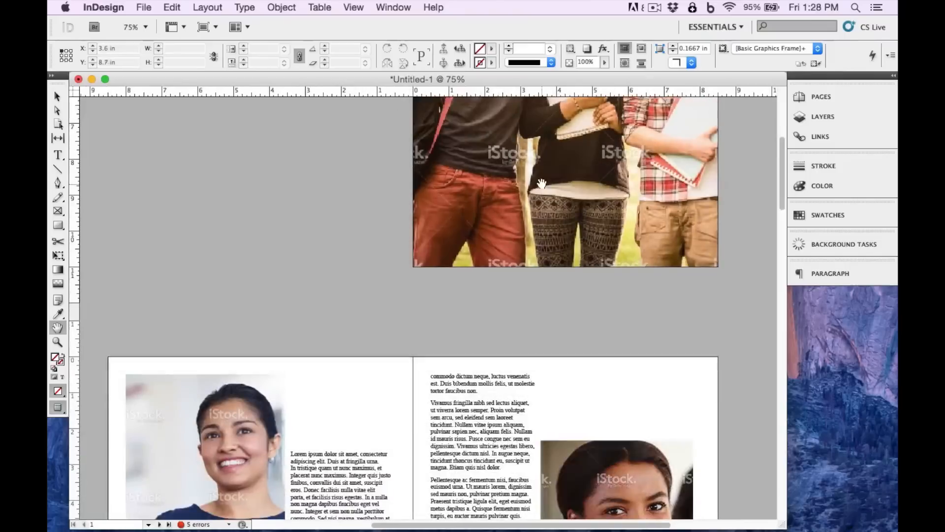
left_click_drag(420, 459, 461, 208)
left_click_drag(529, 395, 532, 208)
left_click_drag(563, 376, 520, 214)
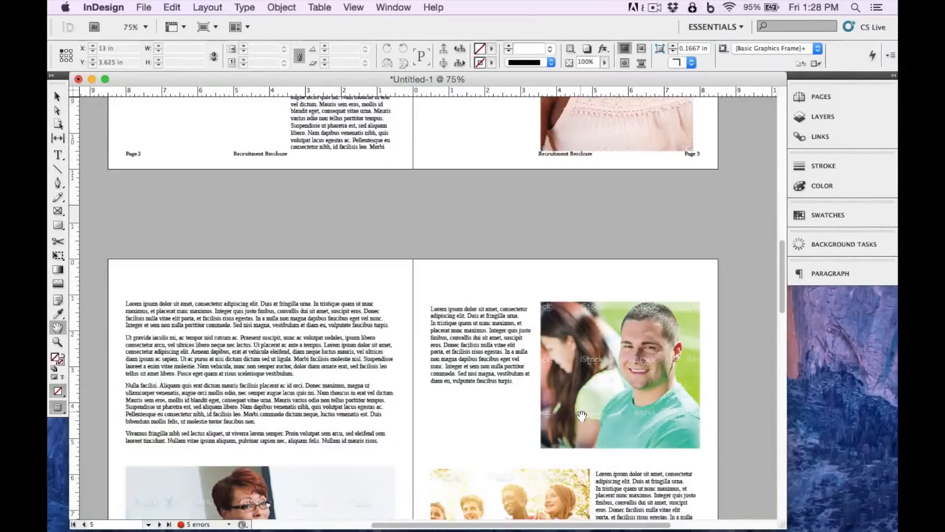
left_click_drag(536, 416, 541, 255)
left_click_drag(555, 477, 581, 271)
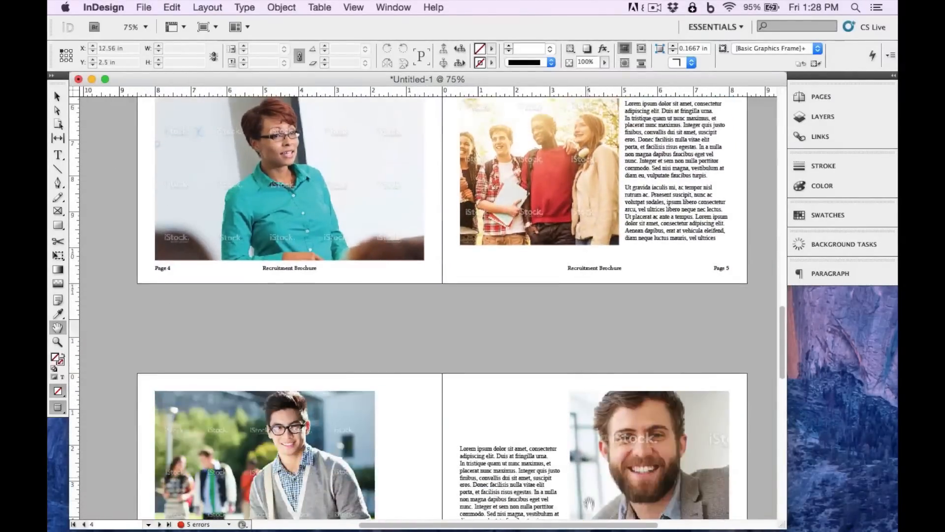
left_click_drag(583, 468, 559, 272)
left_click_drag(561, 419, 578, 261)
left_click_drag(532, 472, 551, 314)
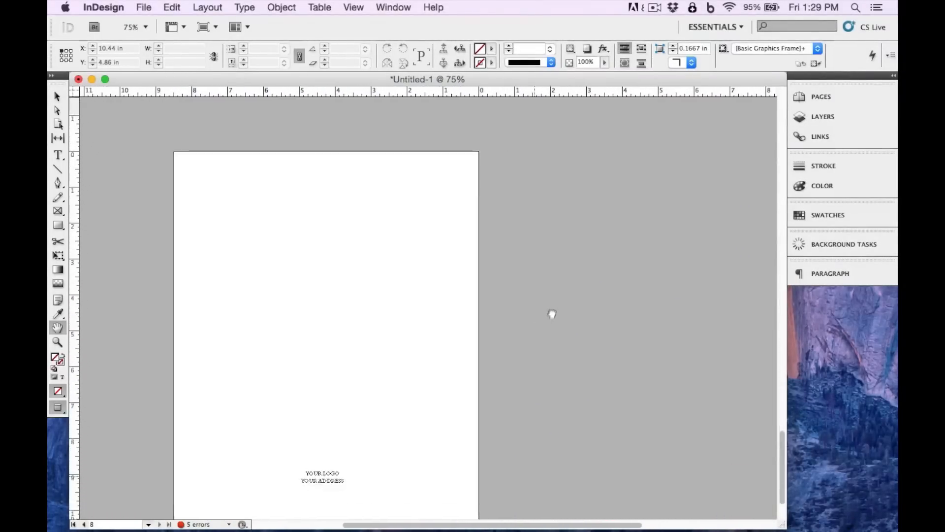
left_click_drag(487, 447, 496, 409)
key("super+0")
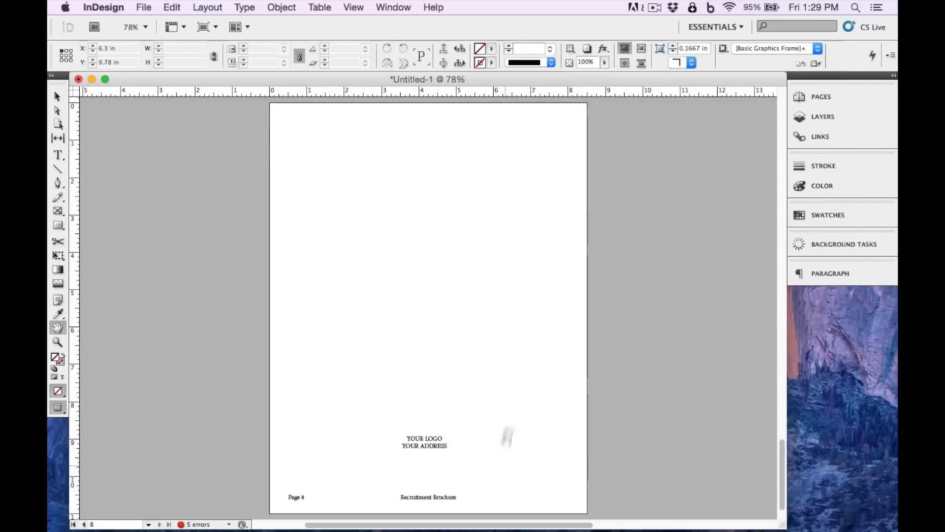
Review the previewed spreads in reverse, from the back page up to pages 2 and 3
left_click_drag(578, 211, 499, 406)
left_click_drag(514, 226, 470, 418)
left_click_drag(480, 265, 395, 431)
left_click_drag(475, 256, 460, 418)
left_click_drag(471, 254, 492, 443)
left_click_drag(468, 271, 468, 411)
left_click_drag(465, 291, 462, 436)
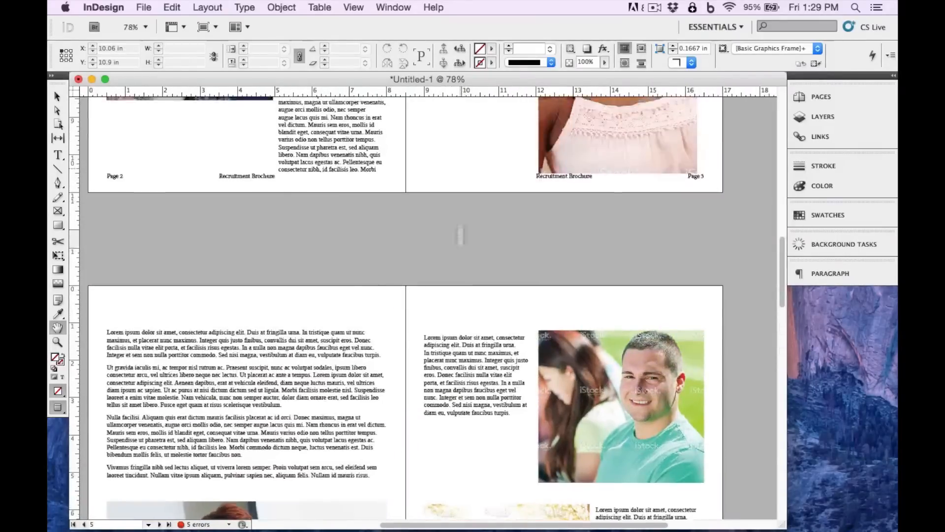
left_click_drag(456, 249, 460, 440)
left_click_drag(453, 276, 450, 458)
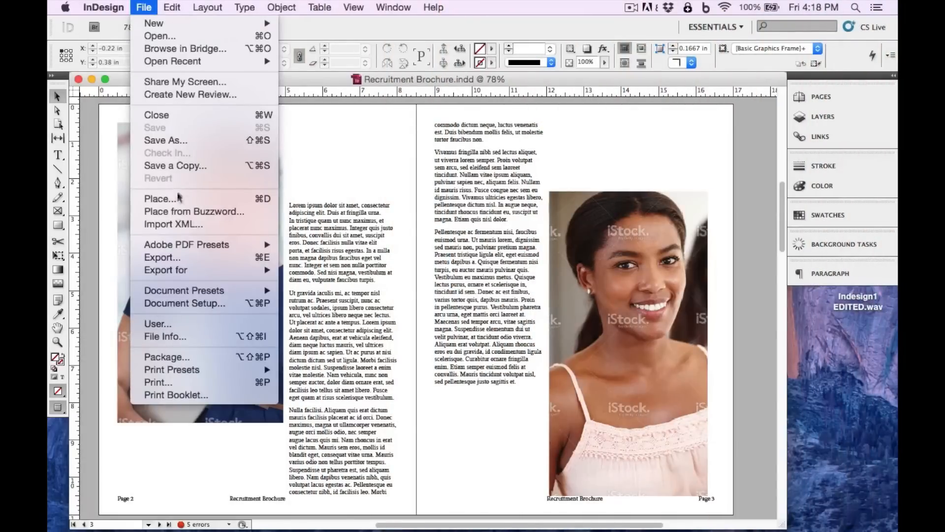
Export all pages as the print PDF "Recruitment Brochure DRAFT V.pdf" in the Recruitment Brochure folder, using the modified High Quality Print settings
left_click(222, 256)
type("Recruitment Brochure DRAFT V.pdf")
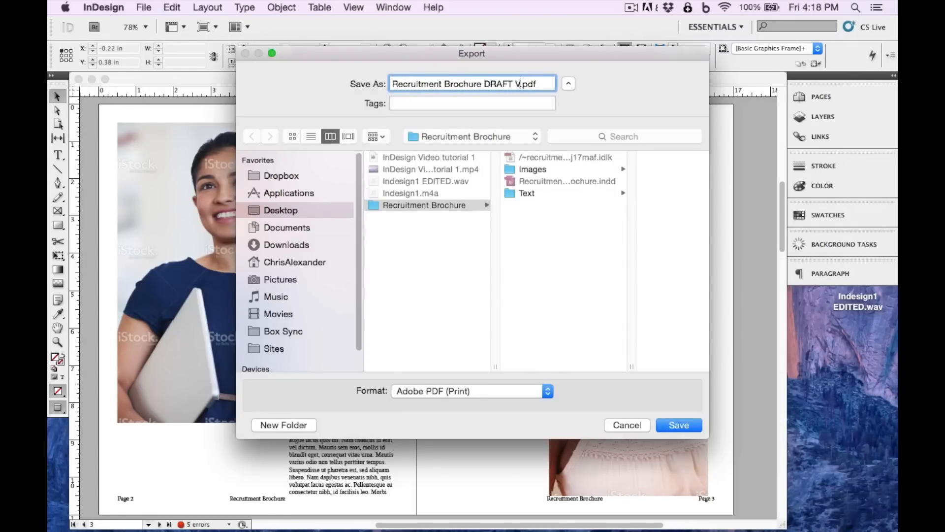
key("Return")
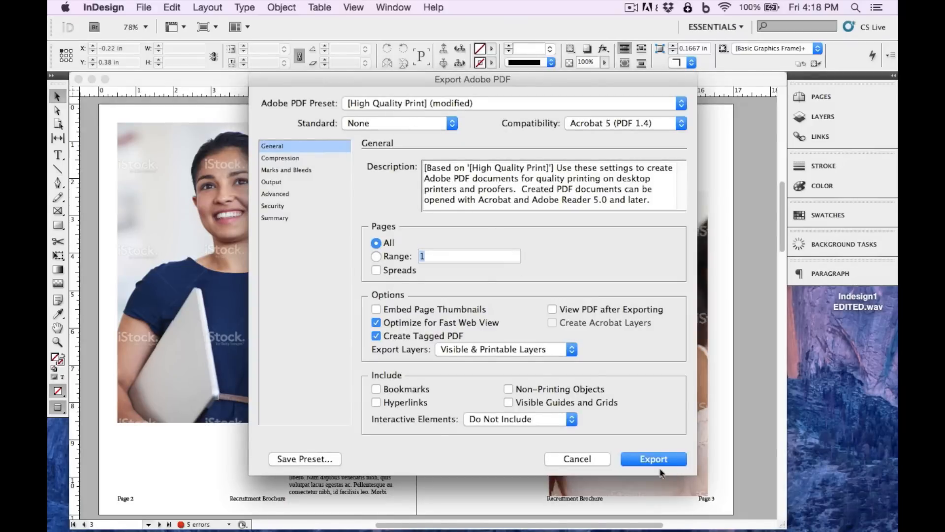
left_click(653, 459)
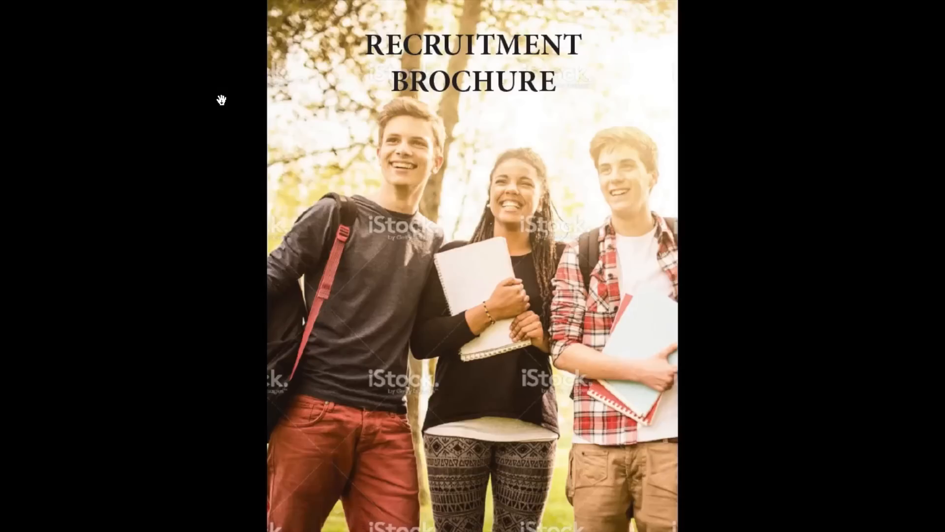
Check the exported PDF page by page in full screen, from the cover to page 8
left_click(810, 235)
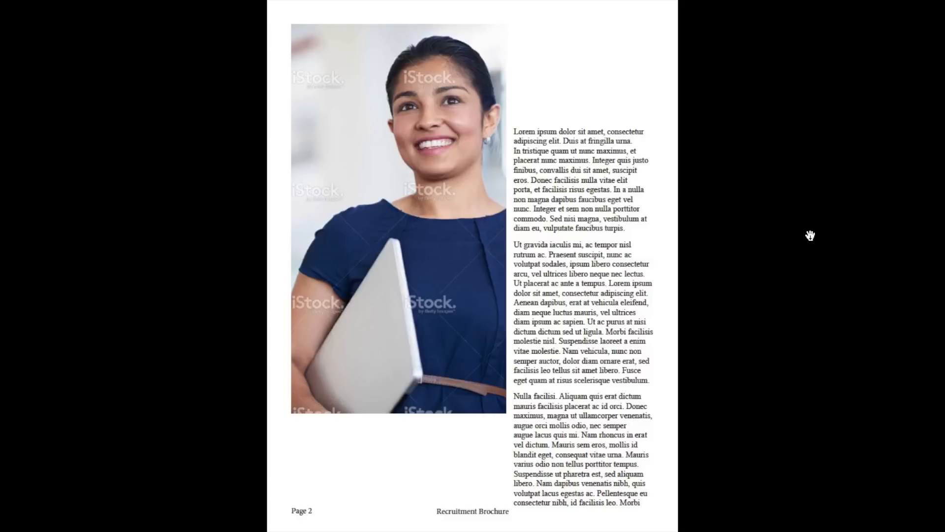
key("Right")
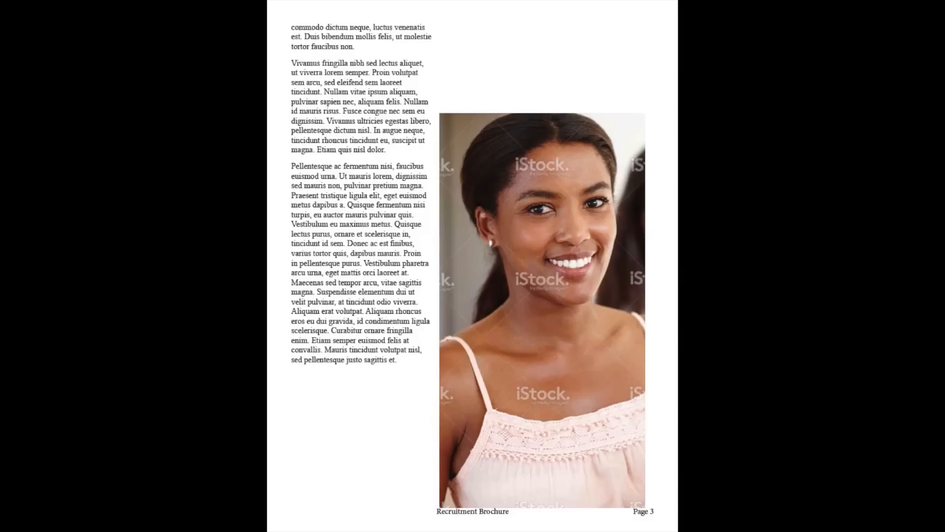
key("Right")
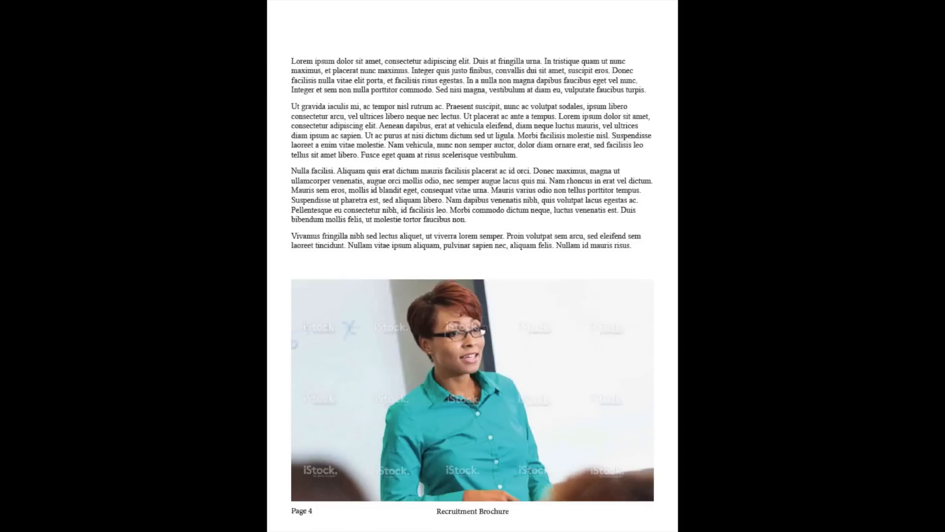
key("Right")
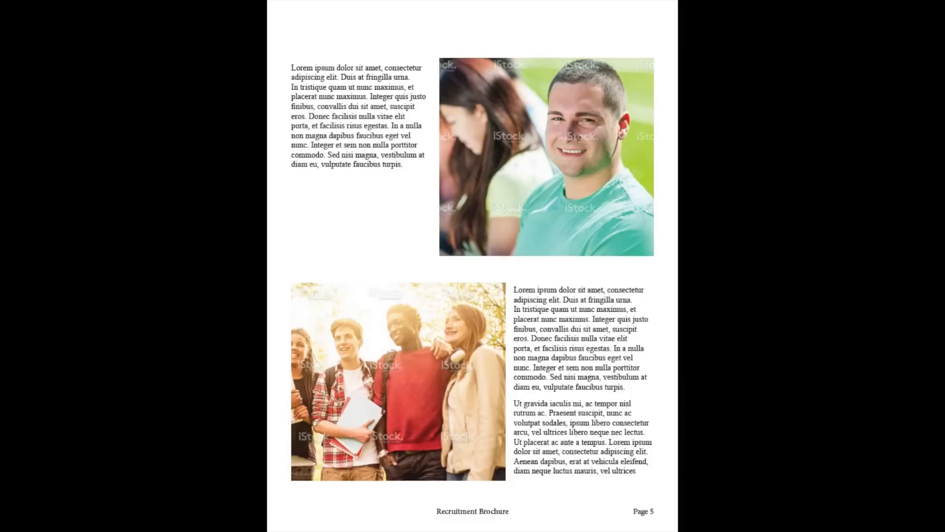
key("Right")
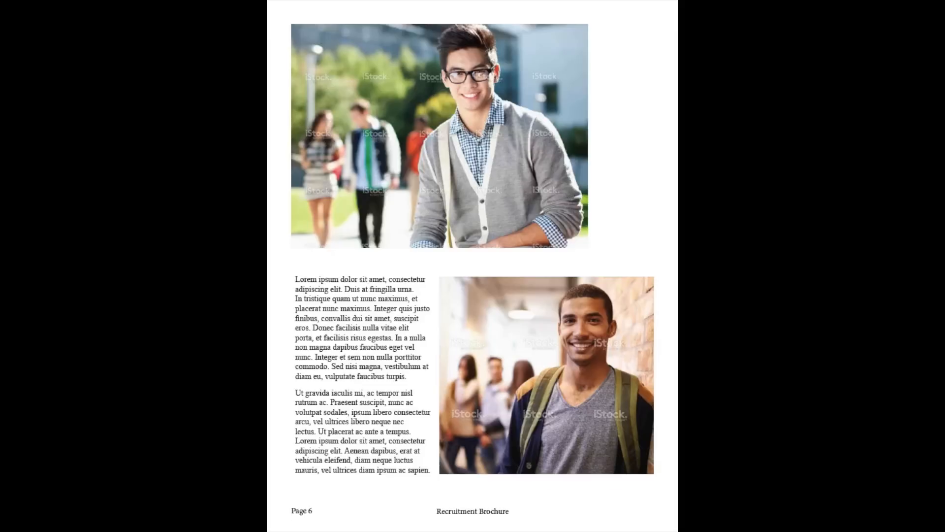
key("Right")
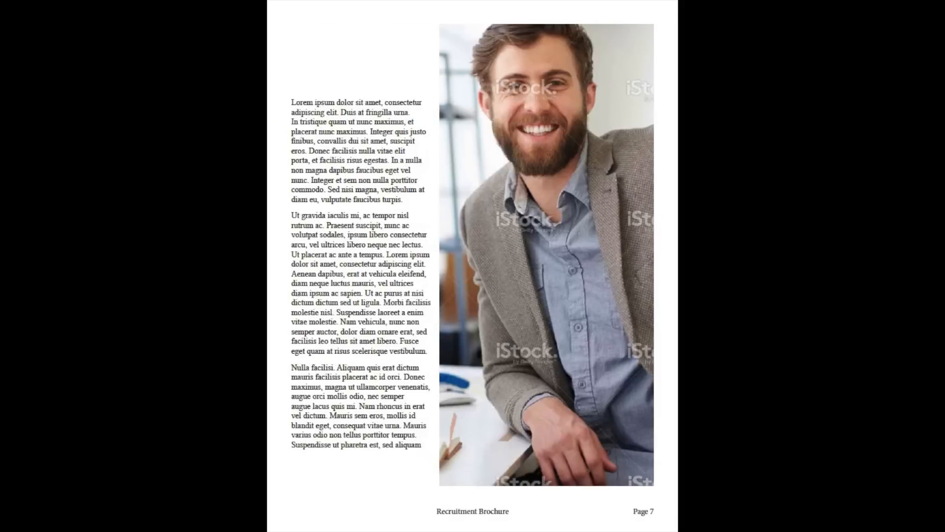
key("Right")
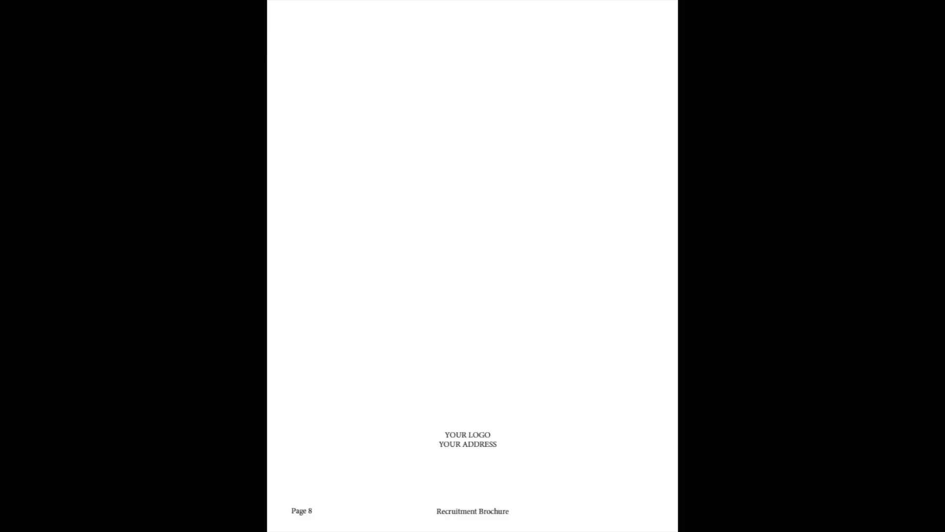